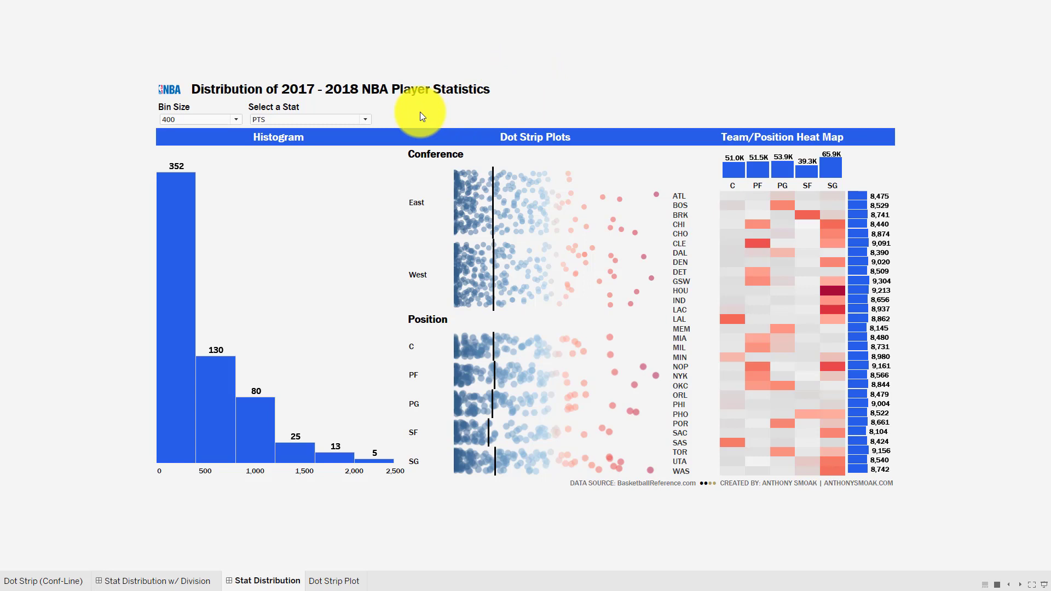
# - Select PTS as the statistic and set the histogram bin size to 25
pyautogui.click(366, 120)
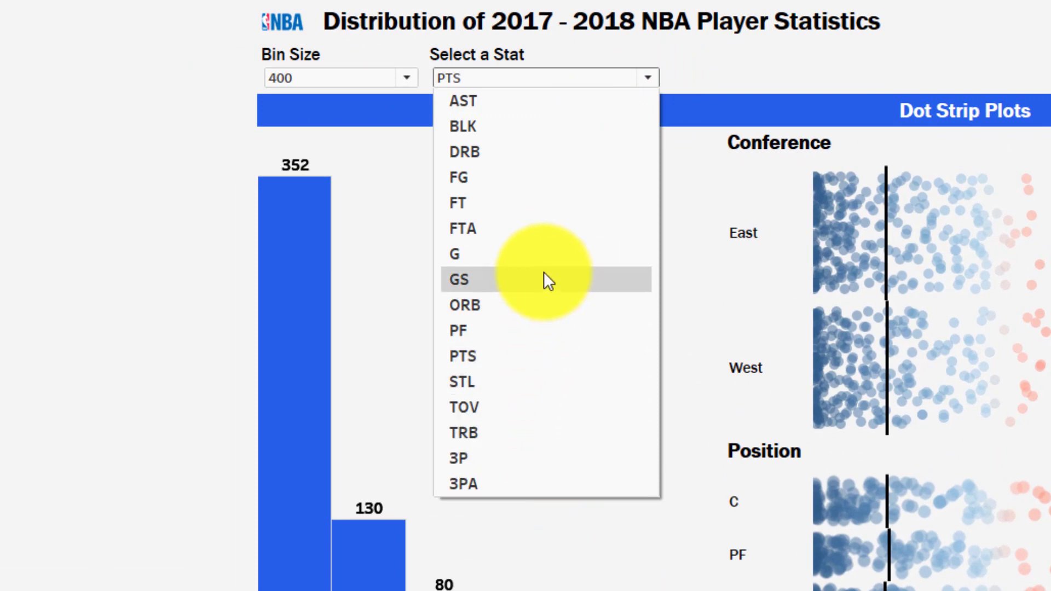
pyautogui.click(513, 357)
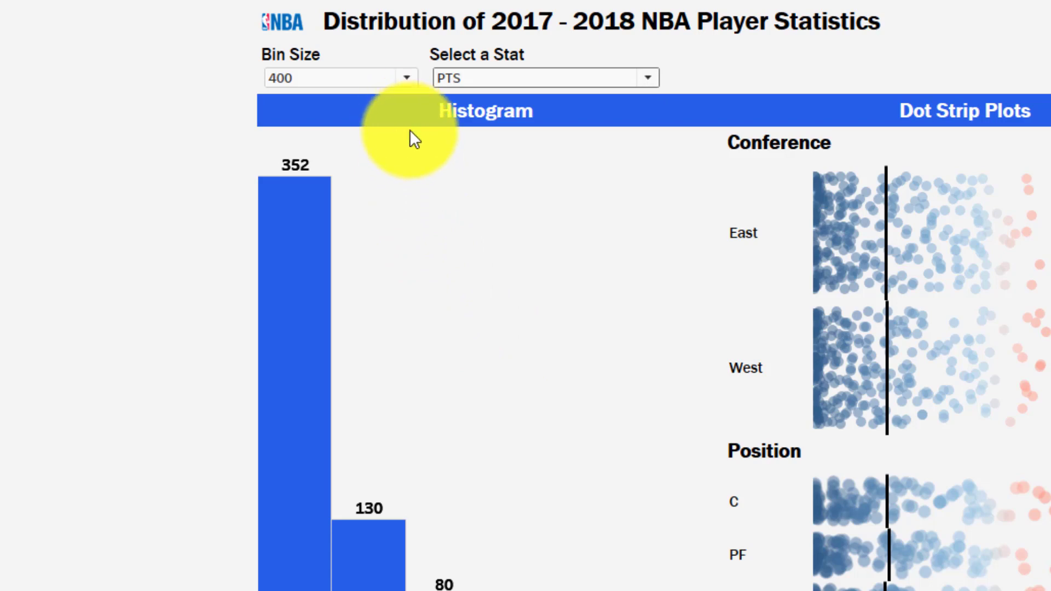
pyautogui.click(405, 80)
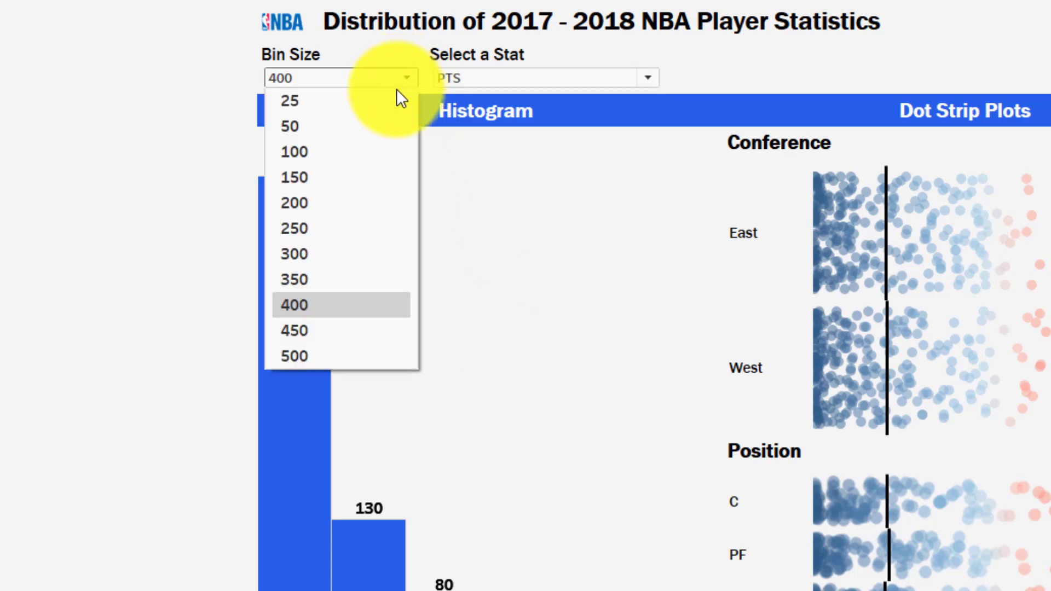
pyautogui.click(310, 106)
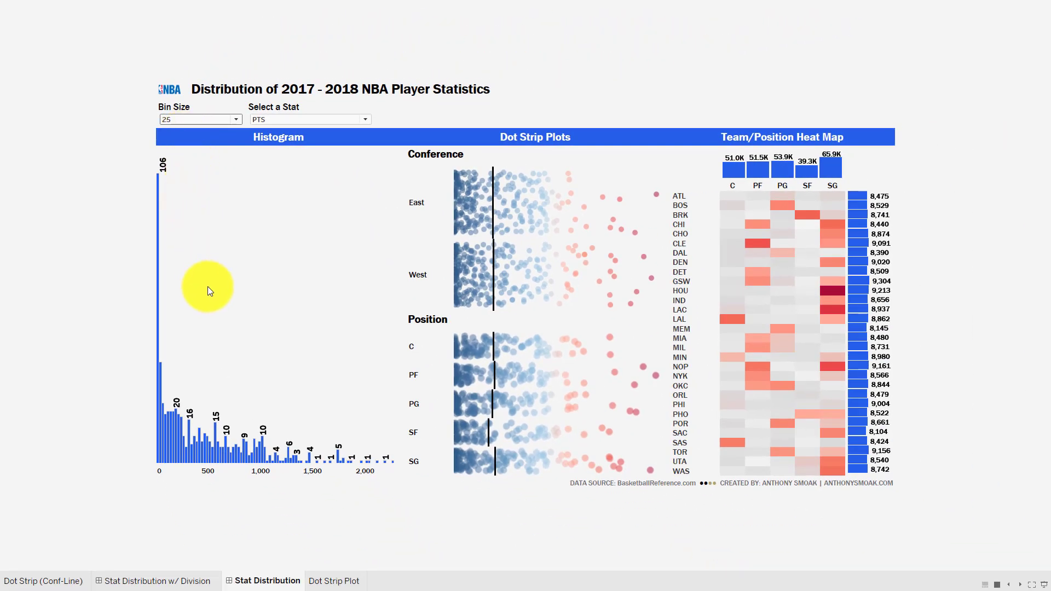
# - Try a histogram bin size of 200, and finish with the bin size set to 400
pyautogui.click(235, 118)
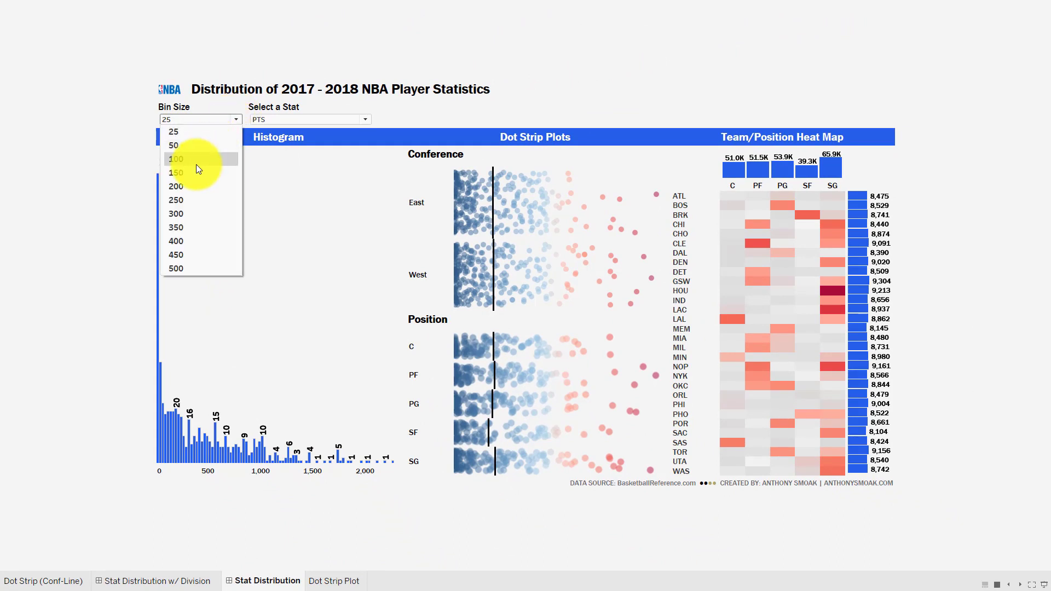
pyautogui.click(188, 183)
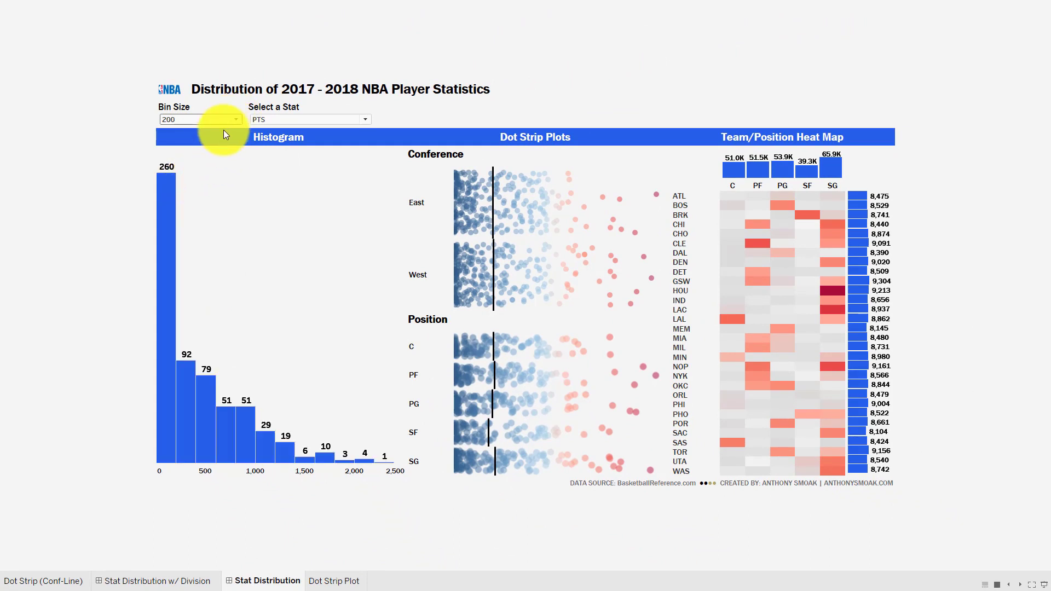
pyautogui.click(239, 119)
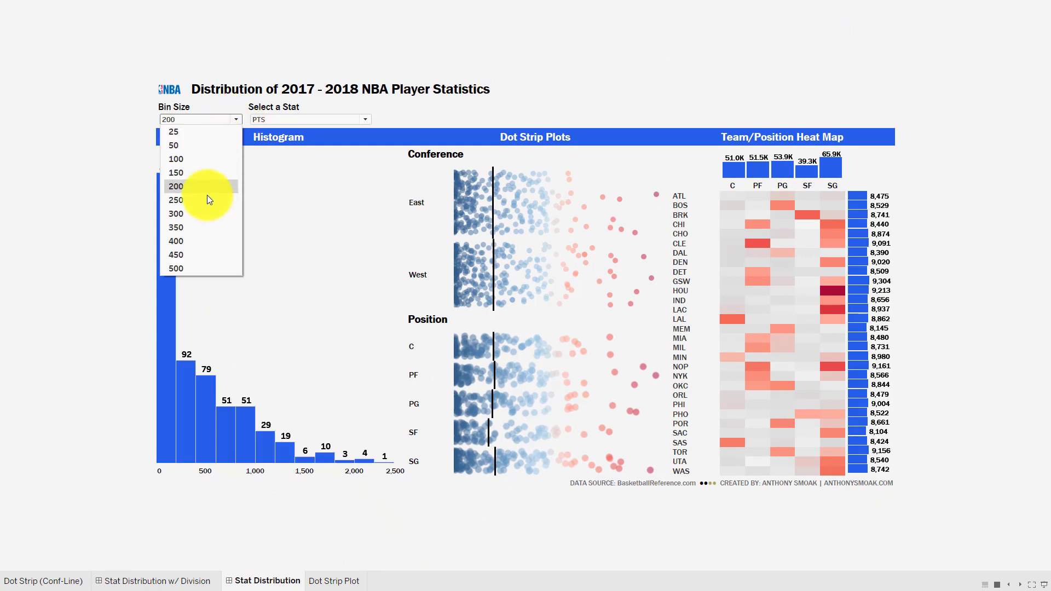
pyautogui.click(189, 235)
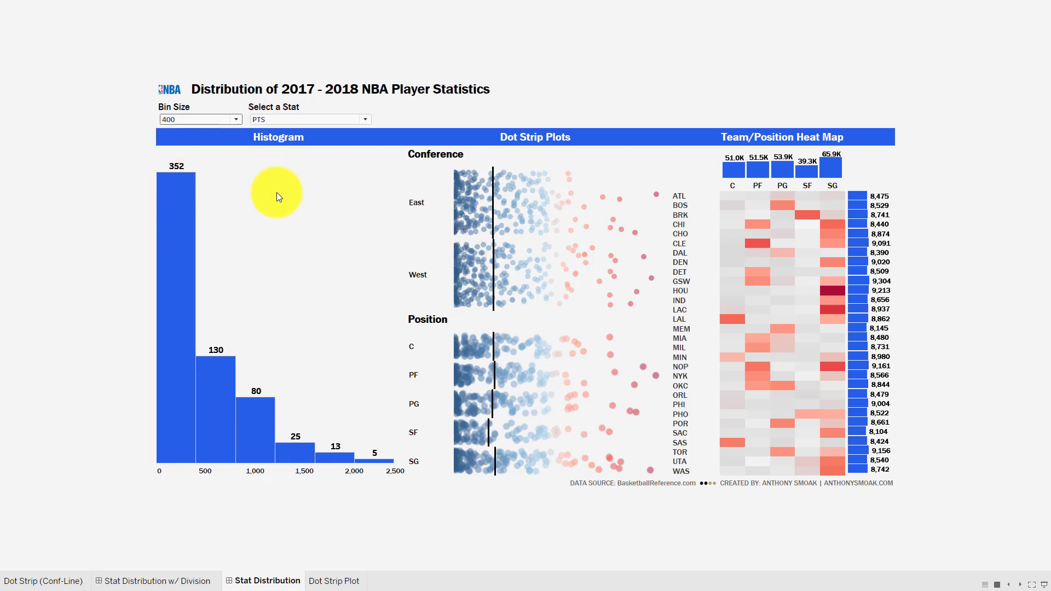
# - Filter the dashboard by the histogram's 0 bin, examine its top scorers in the Conference and Position dot strips, and clear the filter
pyautogui.moveTo(183, 235)
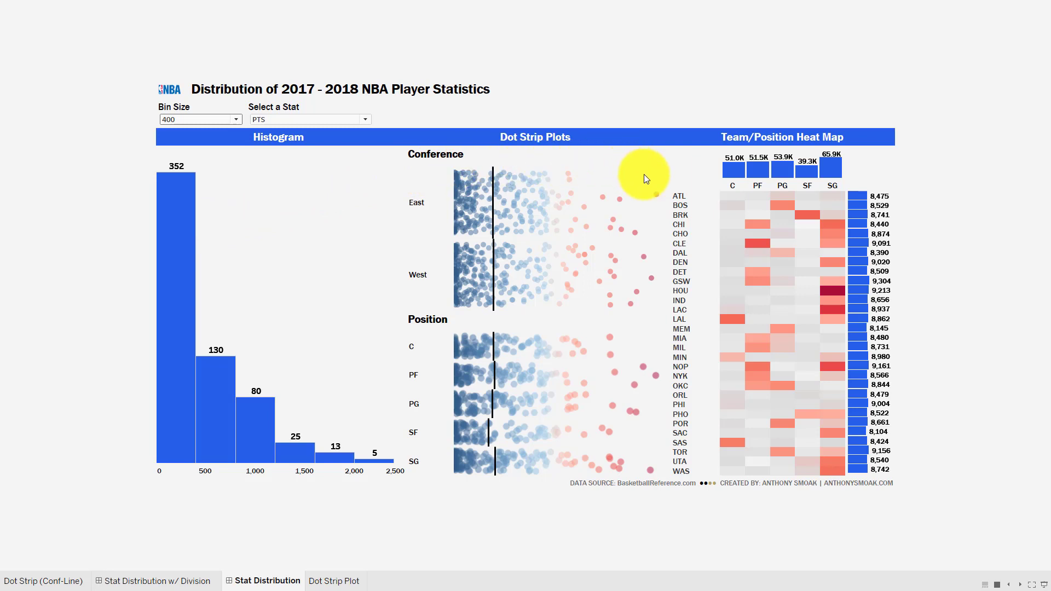
pyautogui.moveTo(655, 196)
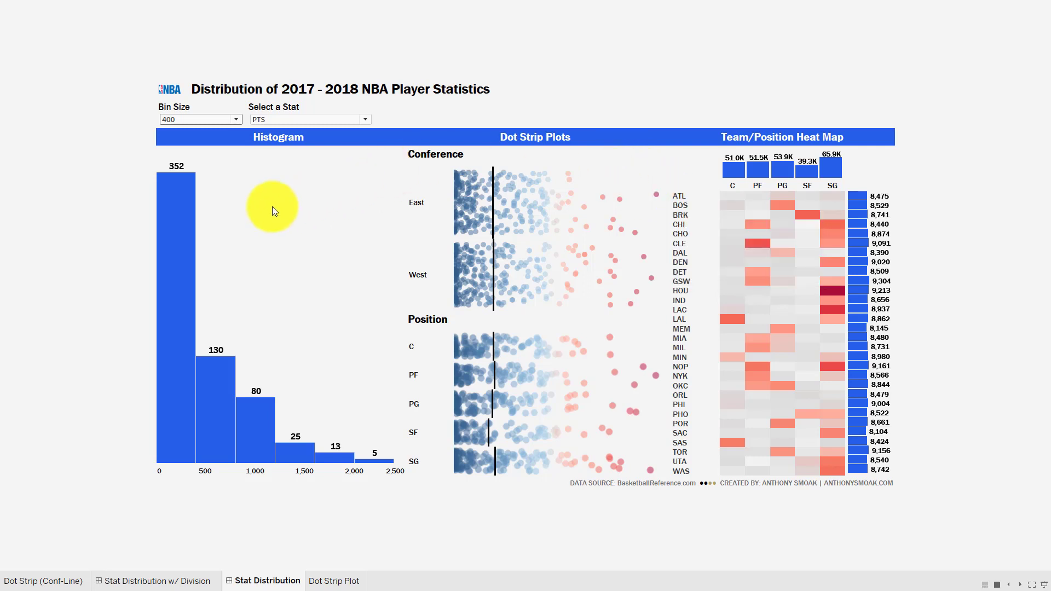
pyautogui.click(183, 225)
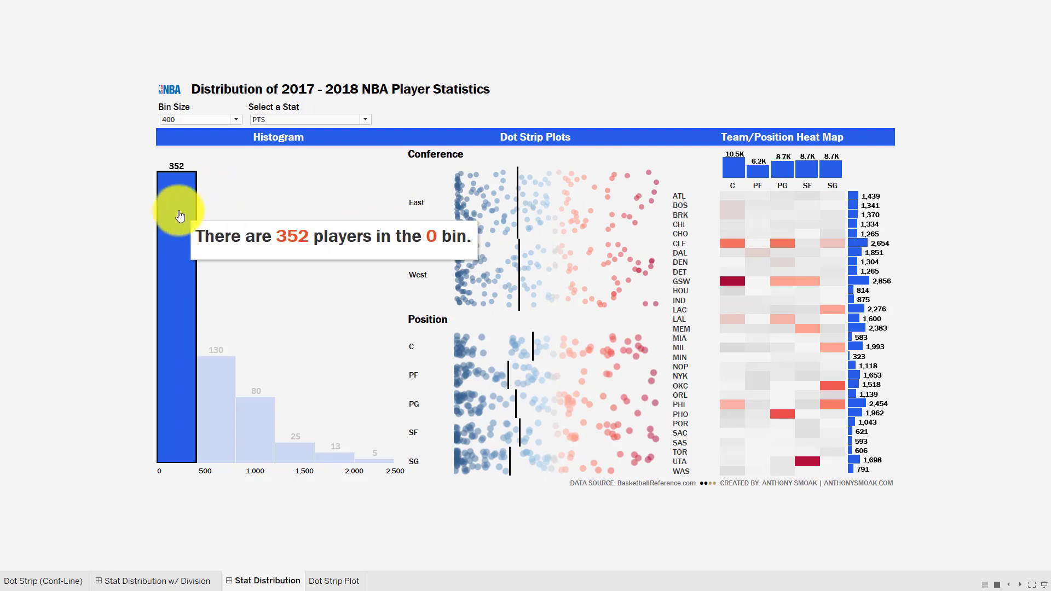
pyautogui.moveTo(647, 174)
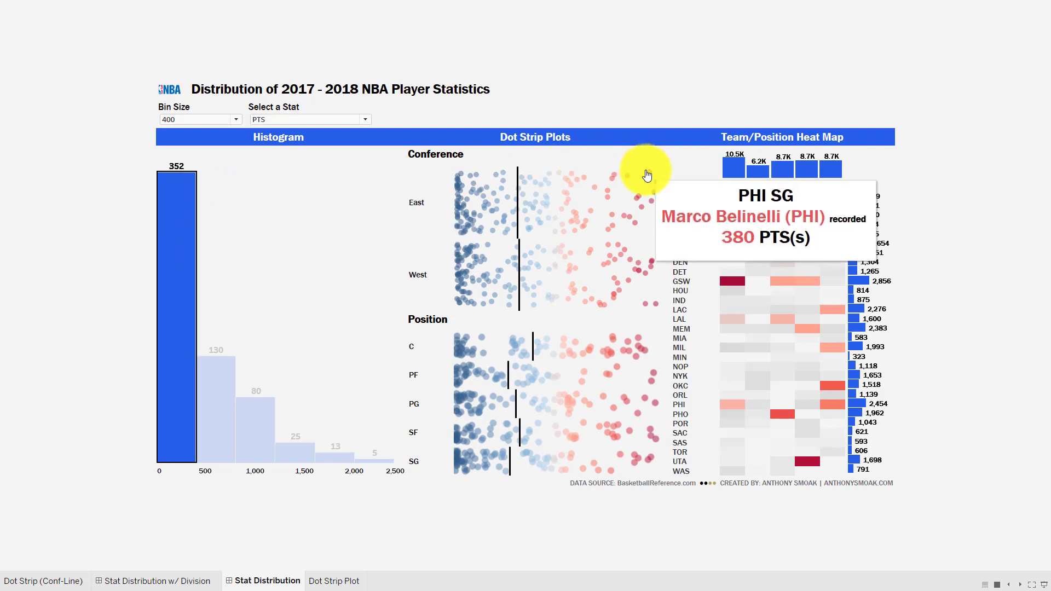
pyautogui.moveTo(654, 203)
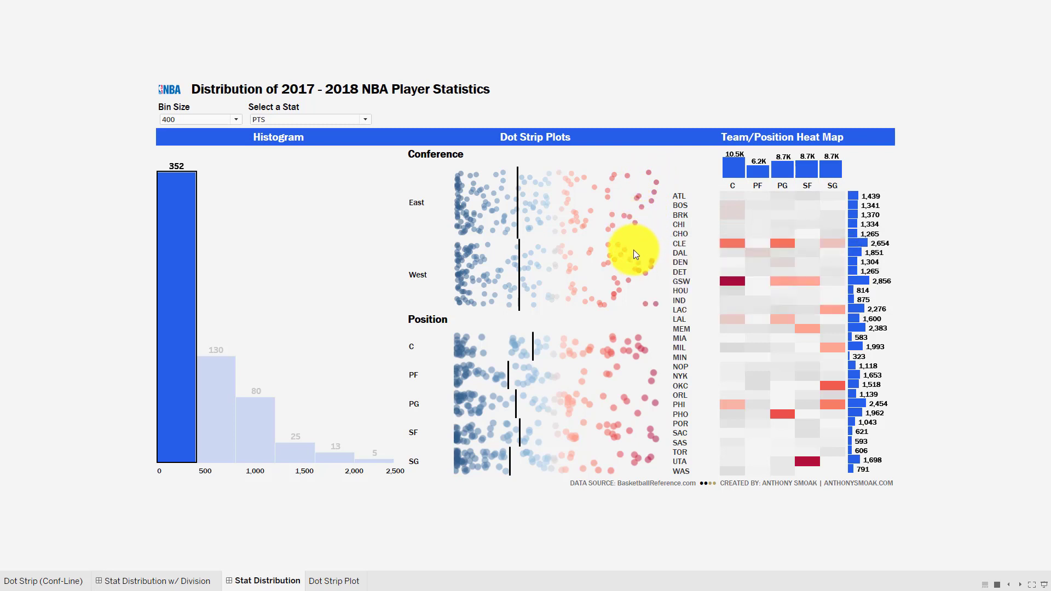
pyautogui.moveTo(646, 276)
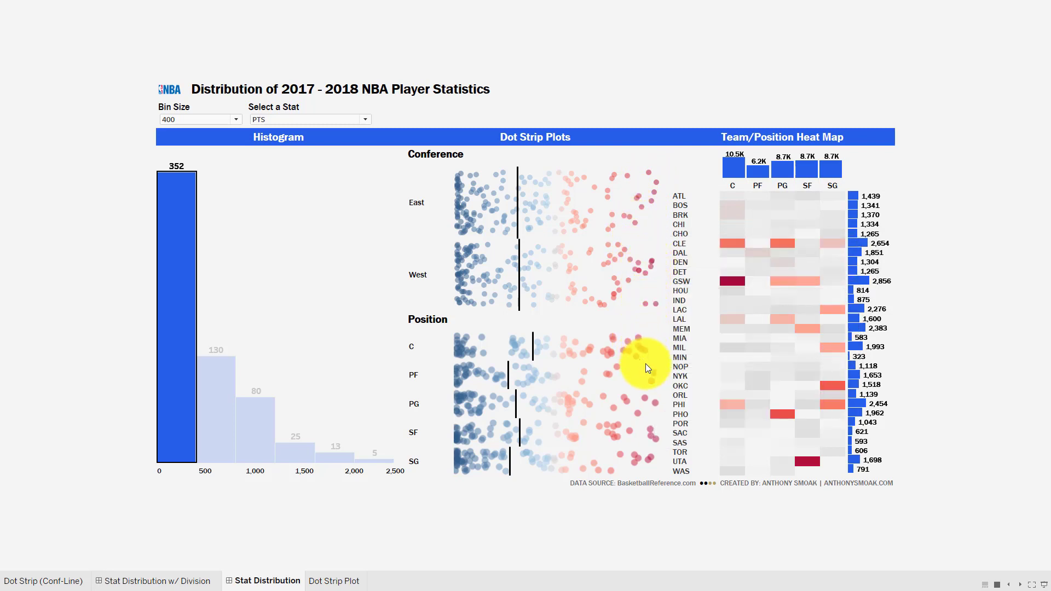
pyautogui.moveTo(641, 356)
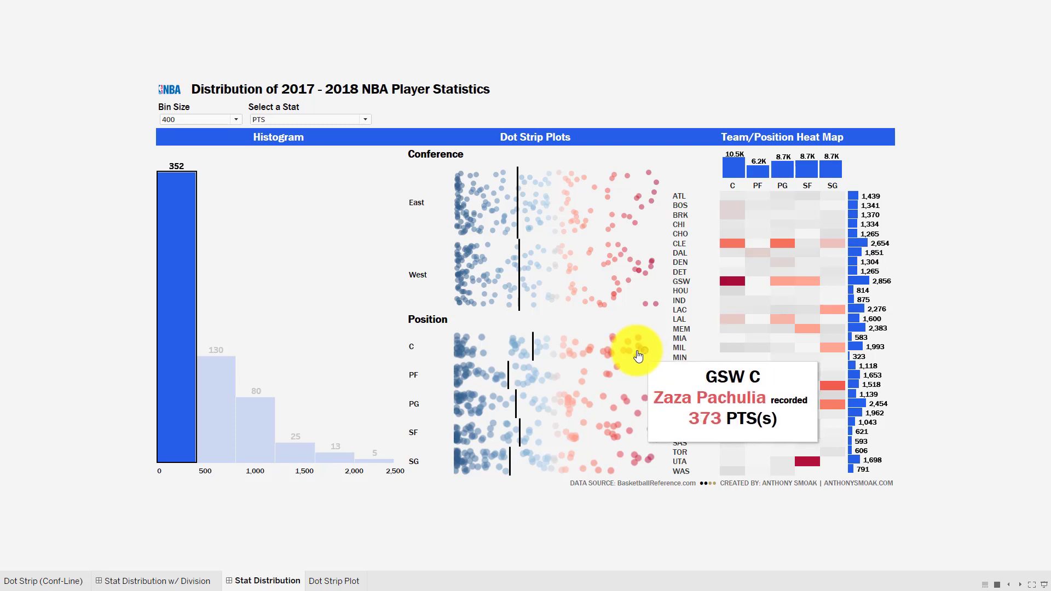
pyautogui.click(181, 233)
# - Filter the dashboard by the second, third and fourth histogram bars in turn
pyautogui.click(221, 427)
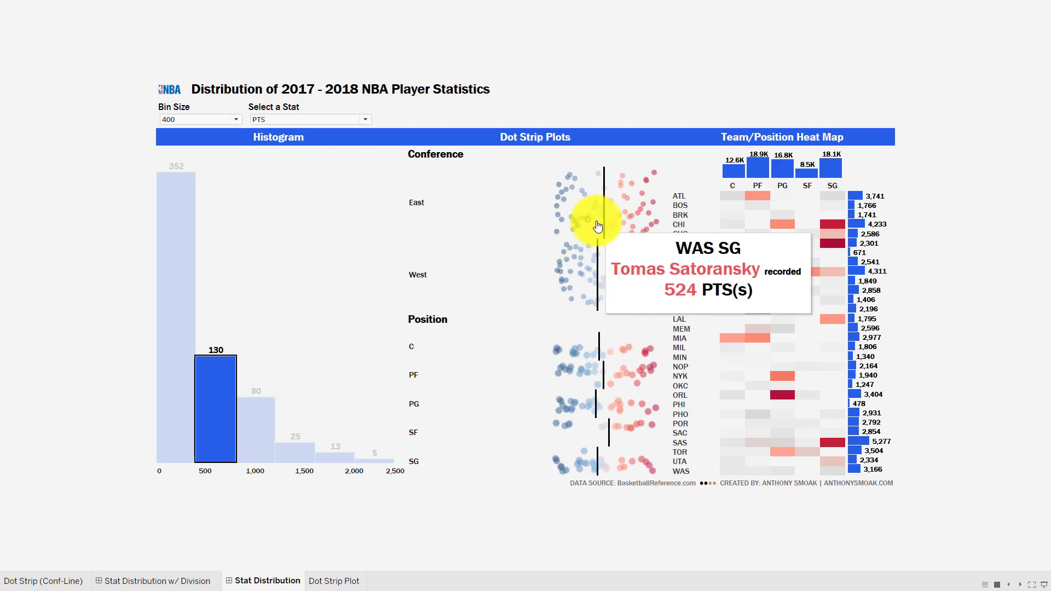
pyautogui.click(258, 434)
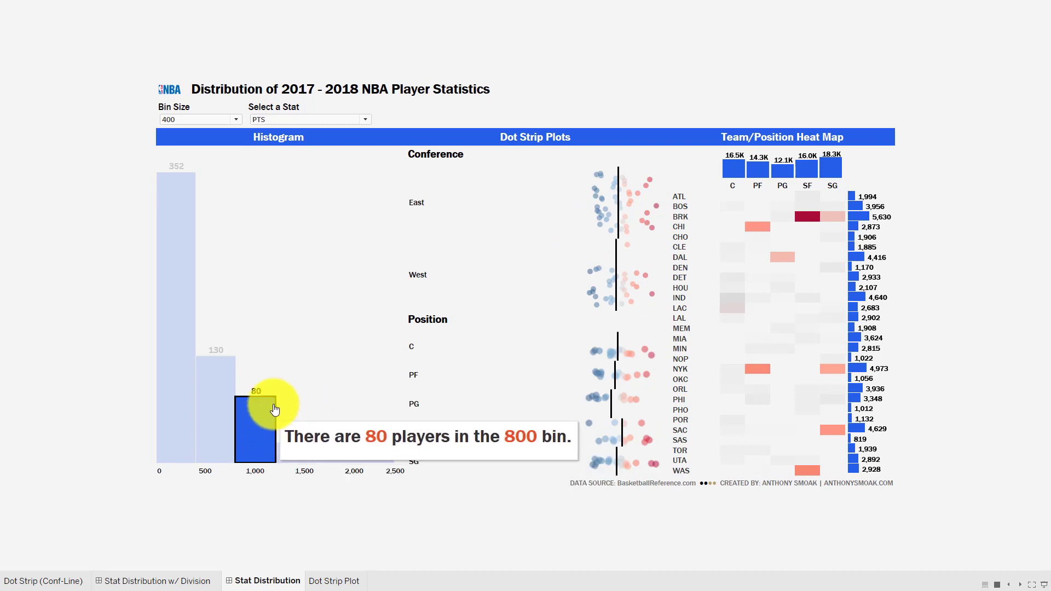
pyautogui.click(295, 457)
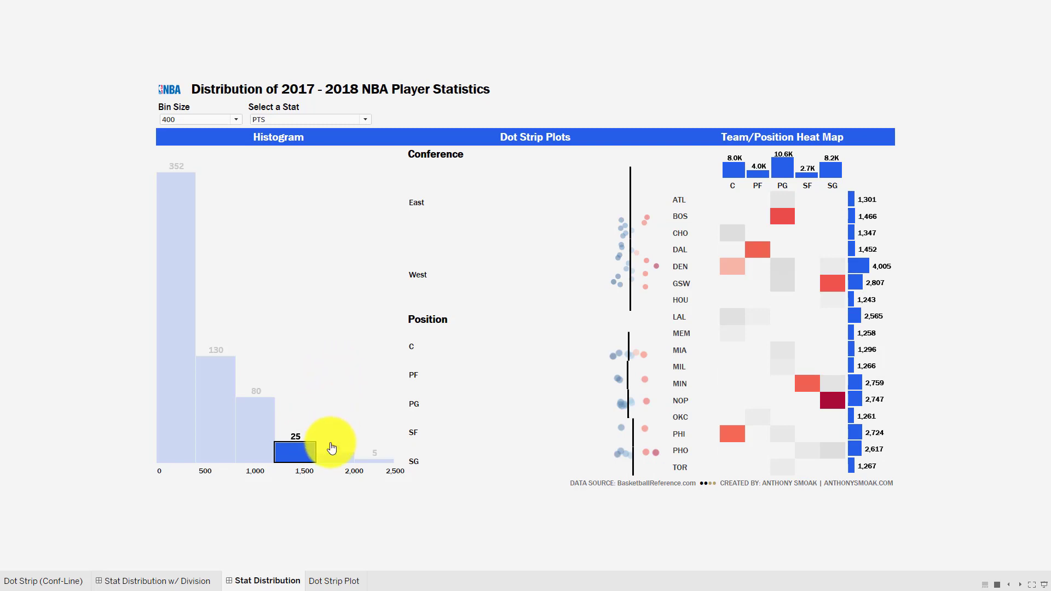
# - Filter the dashboard by the 1,600 and 2,000 bins together, examine the East conference players' points, and clear the filter
pyautogui.moveTo(334, 460)
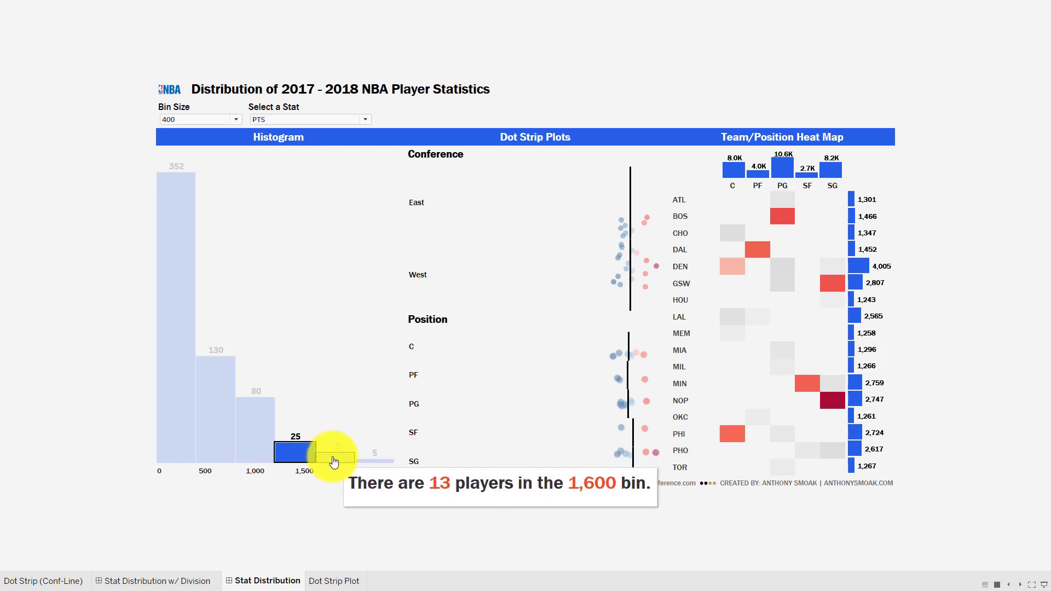
pyautogui.click(333, 460)
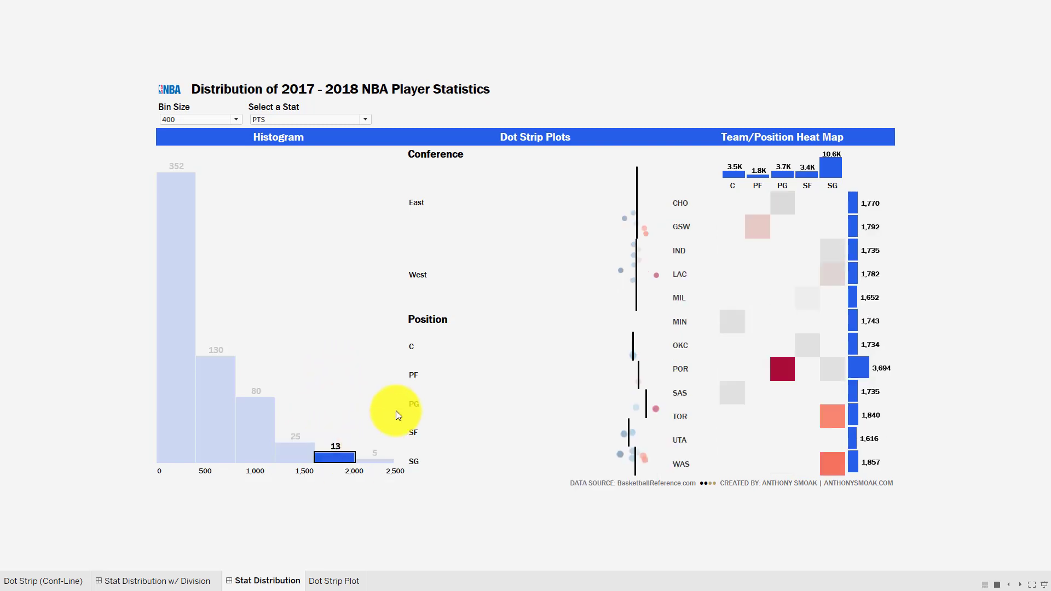
pyautogui.moveTo(369, 460)
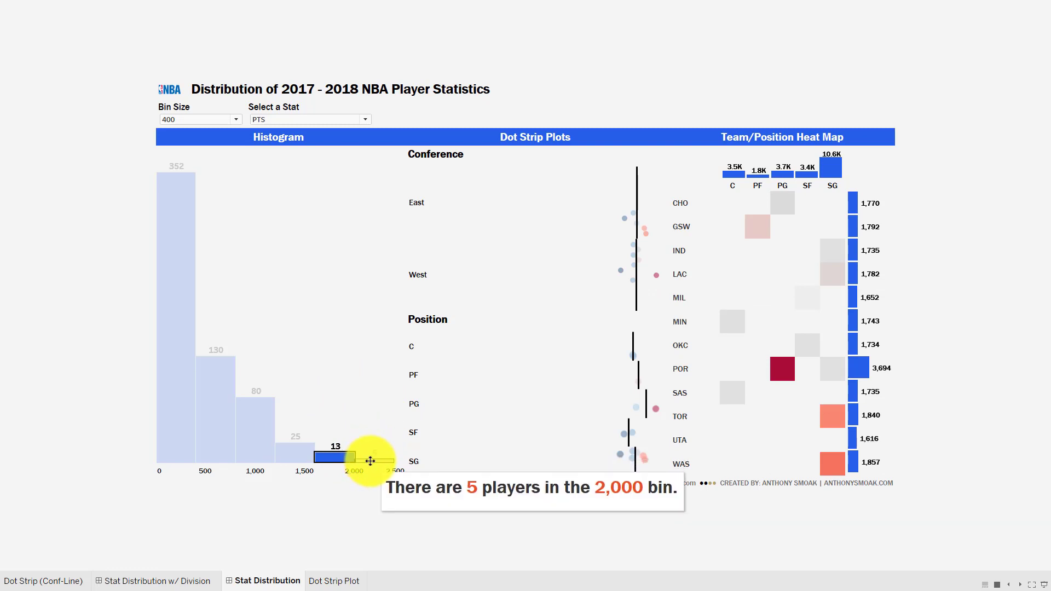
pyautogui.keyDown('ctrl'); pyautogui.click(370, 461); pyautogui.keyUp('ctrl')
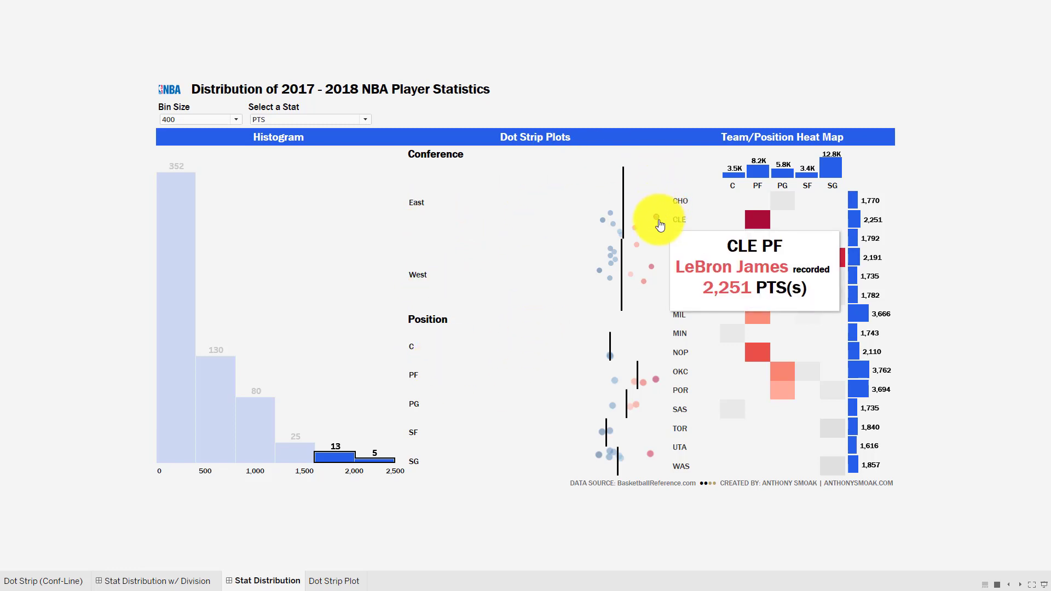
pyautogui.moveTo(636, 234)
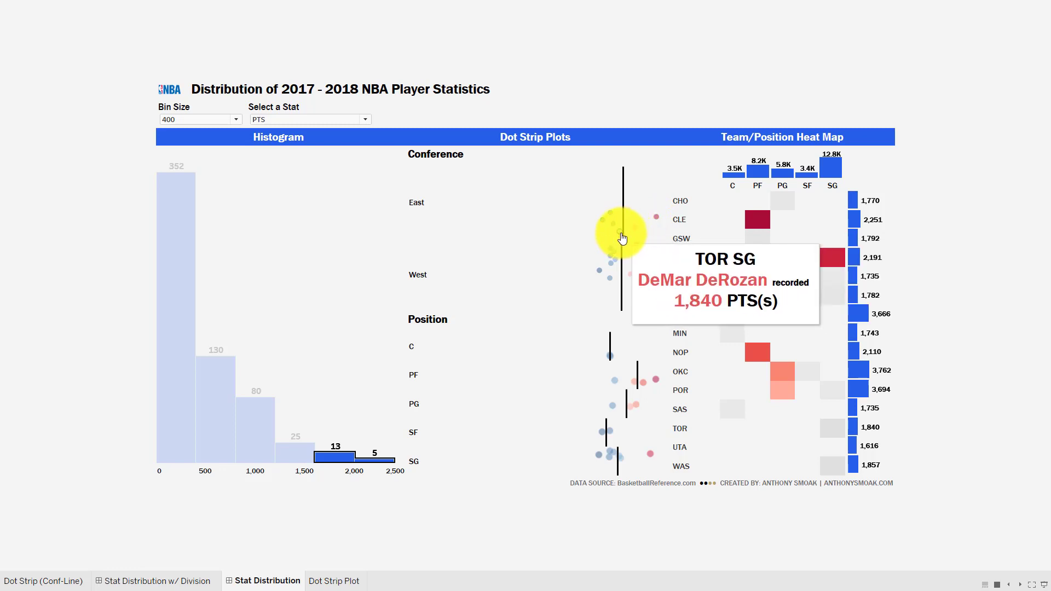
pyautogui.moveTo(622, 172)
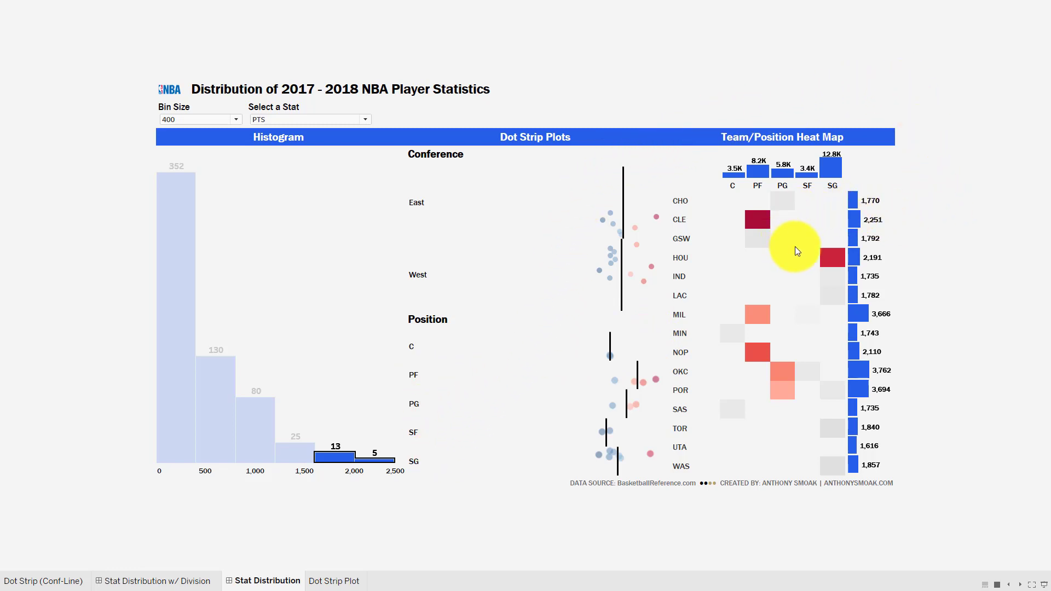
pyautogui.click(331, 459)
pyautogui.click(337, 463)
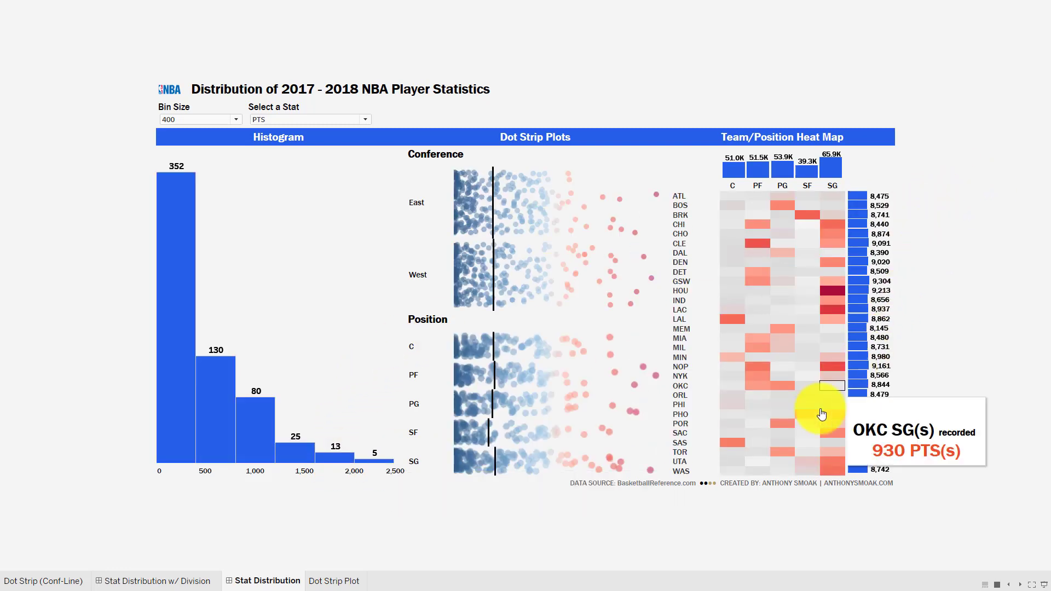
# - Filter the dashboard by the HOU shooting guard cell of the heat map, examine its players' points, and clear the filter
pyautogui.moveTo(762, 310)
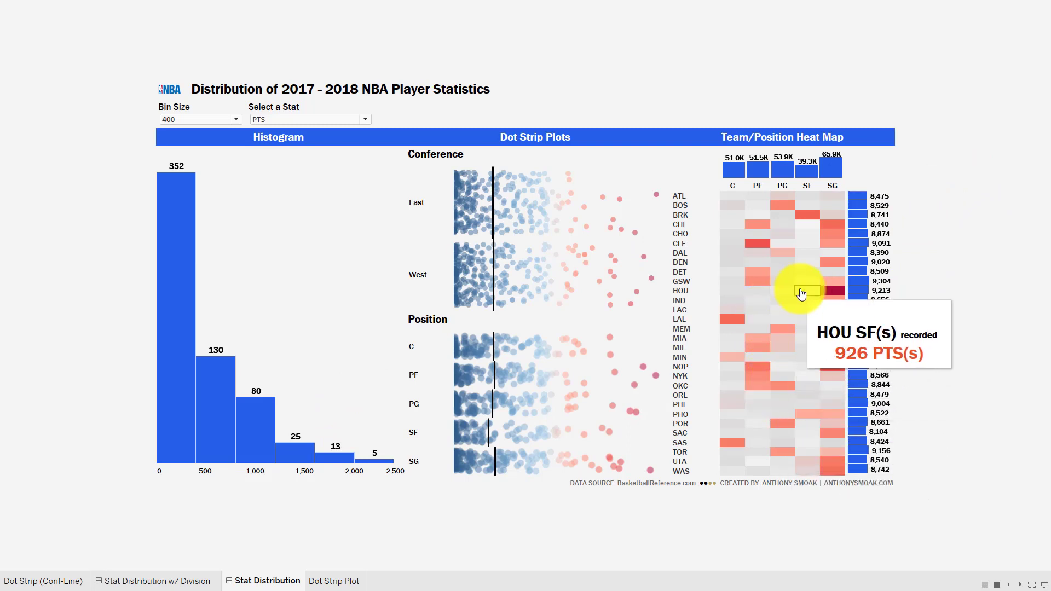
pyautogui.moveTo(829, 295)
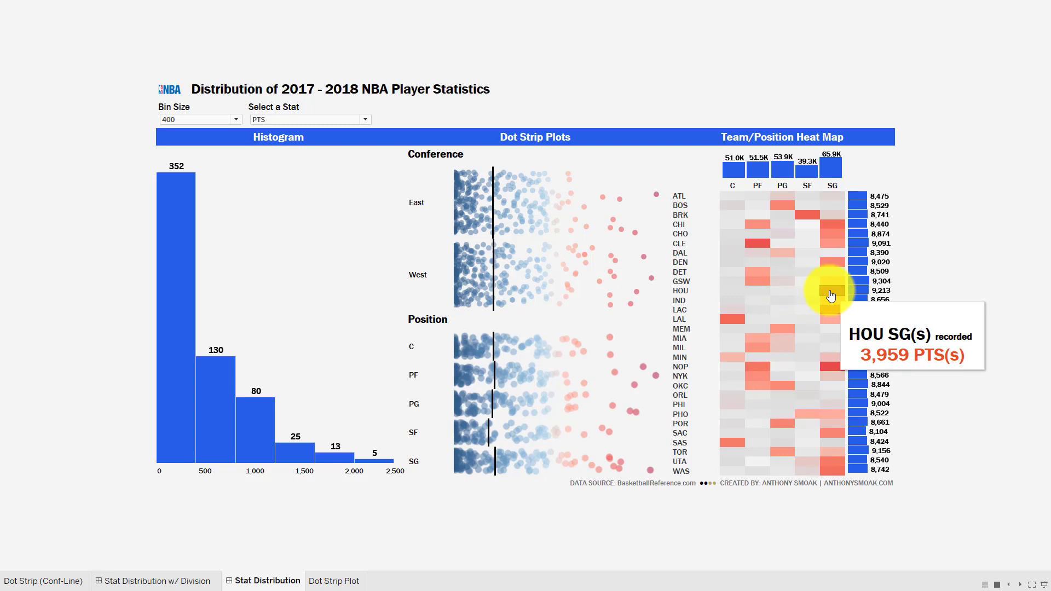
pyautogui.click(830, 295)
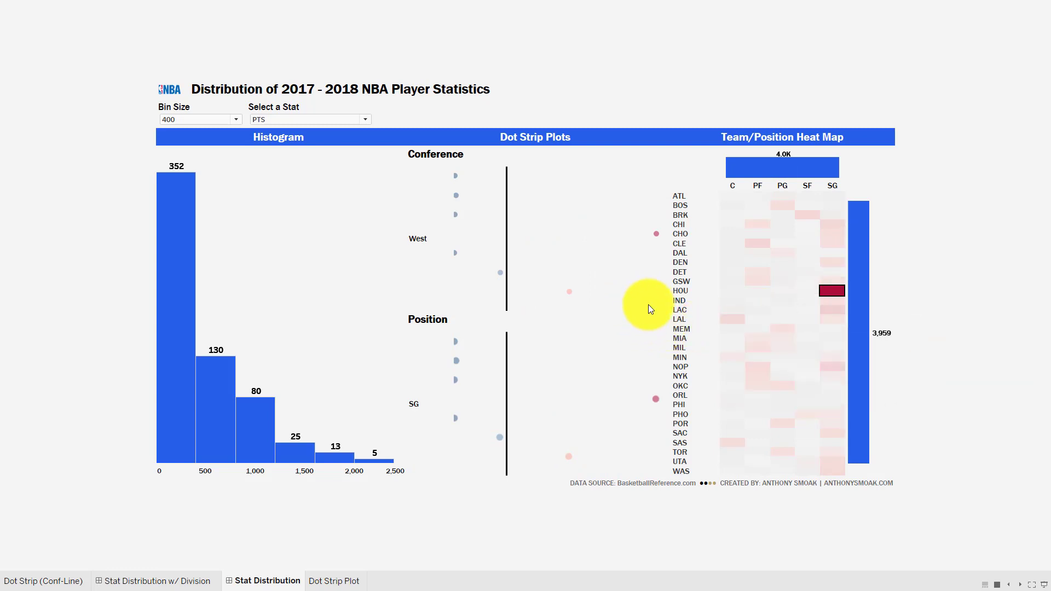
pyautogui.moveTo(654, 403)
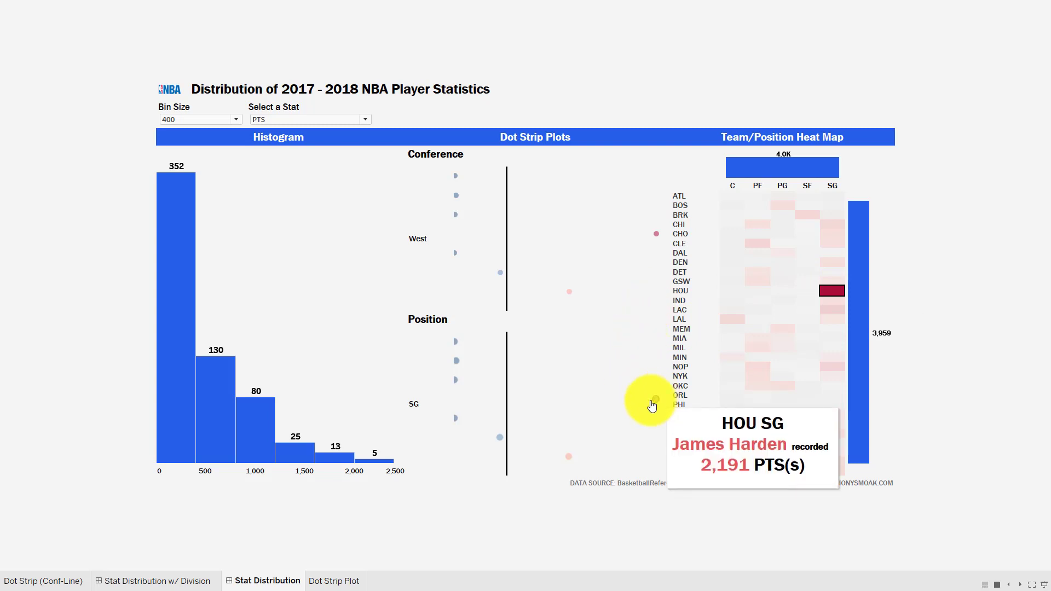
pyautogui.moveTo(570, 458)
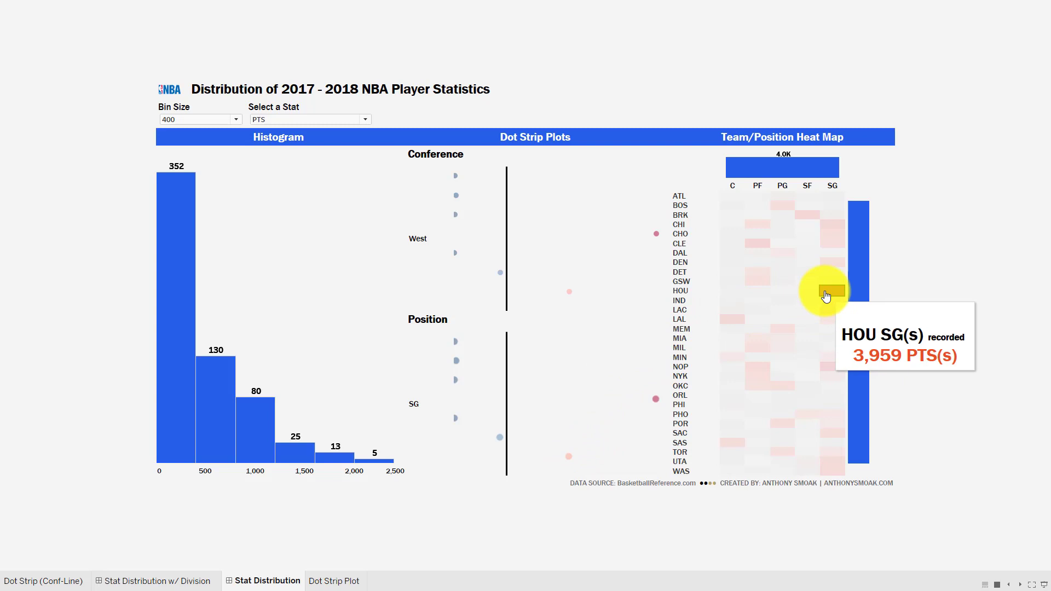
pyautogui.click(826, 296)
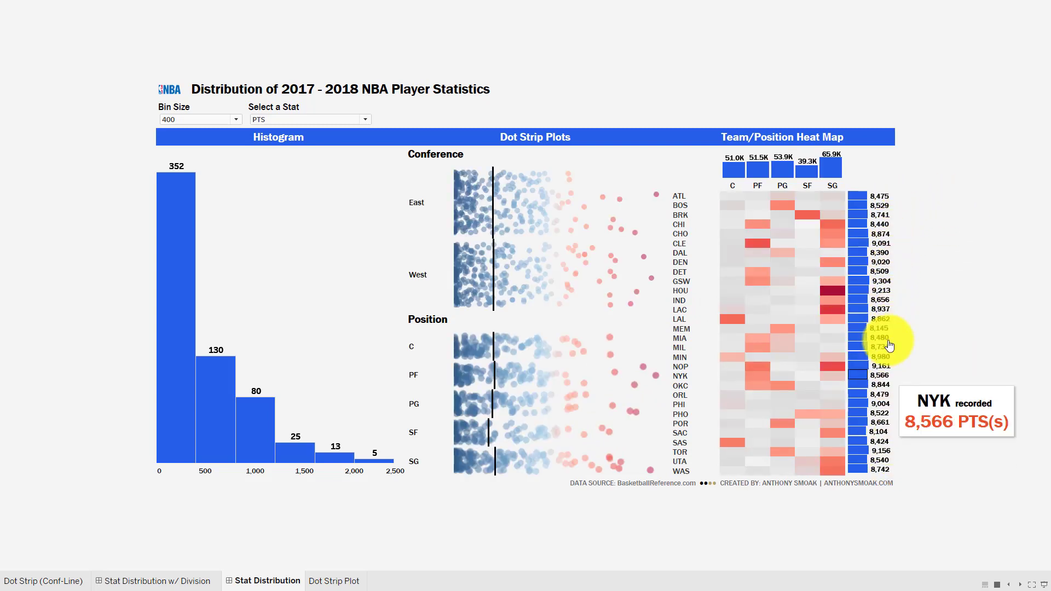
# - Examine the total points per position in the bars above the Team/Position Heat Map
pyautogui.moveTo(734, 170)
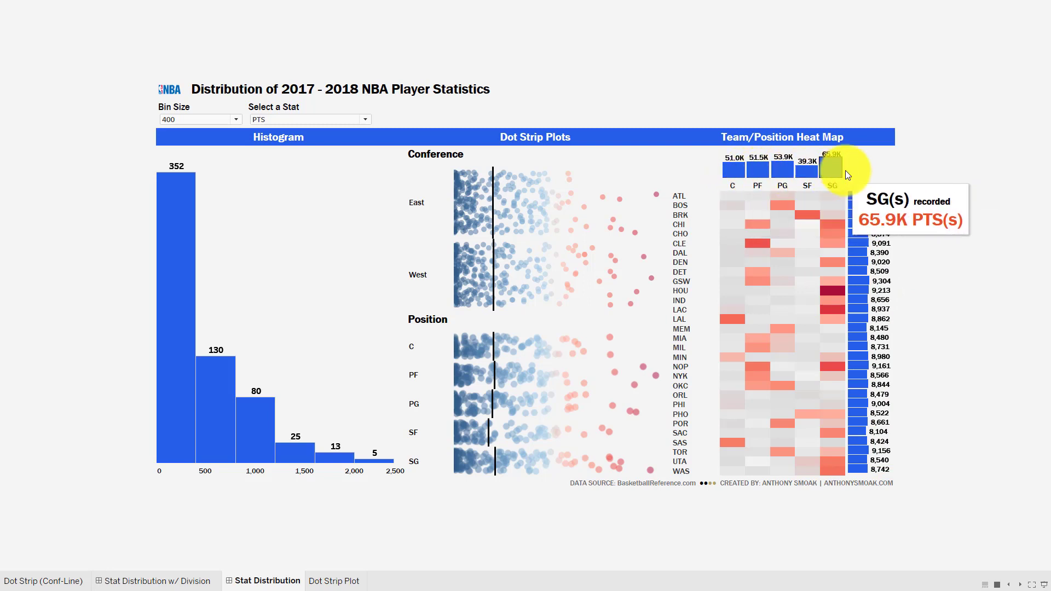
pyautogui.moveTo(834, 173)
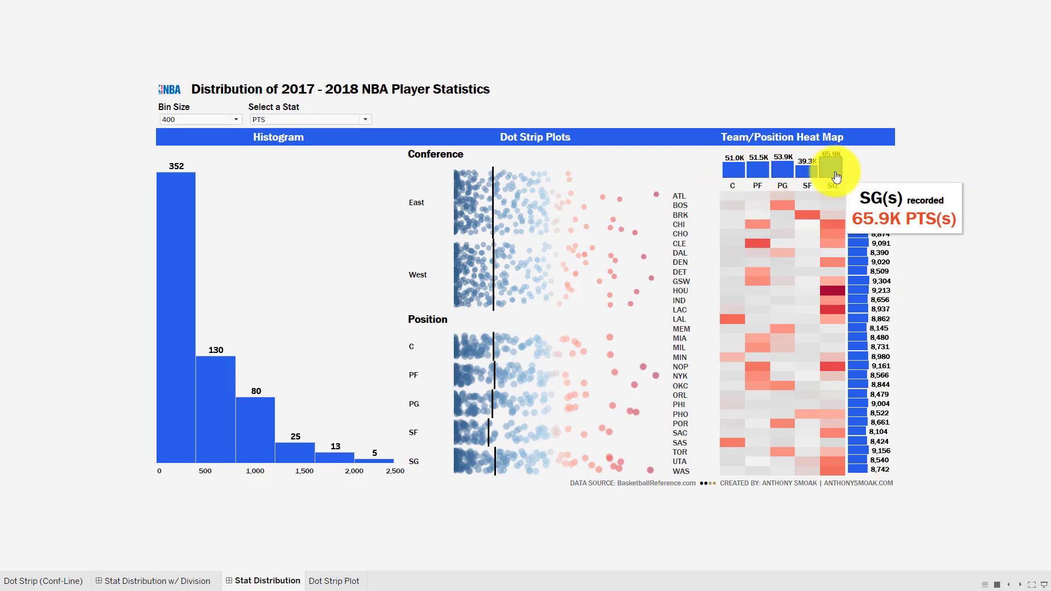
pyautogui.moveTo(776, 176)
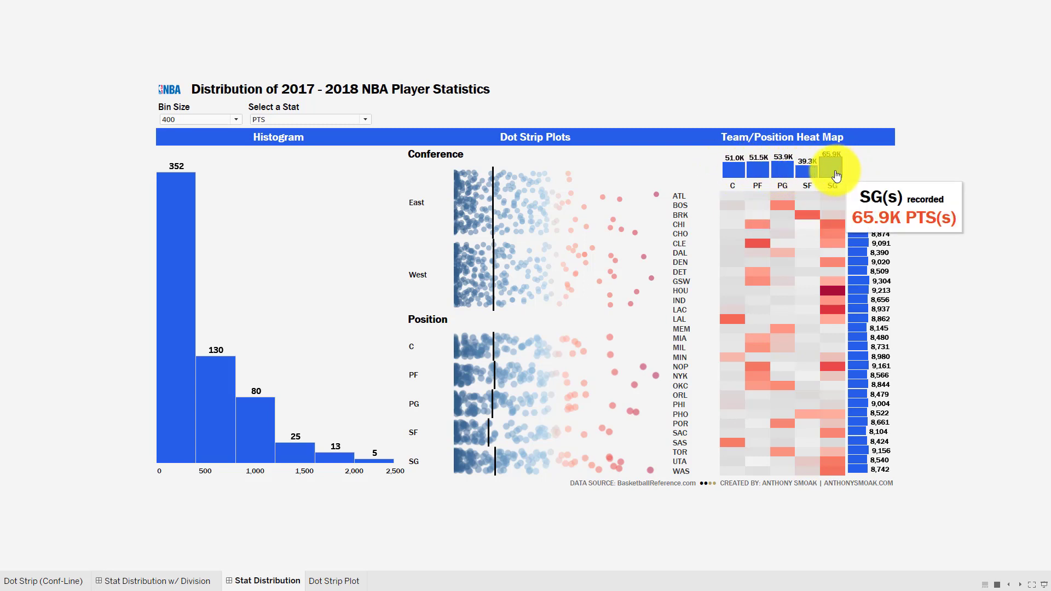
# - Switch the dashboard's statistic to BLK and set the histogram bin size to 25
pyautogui.click(365, 119)
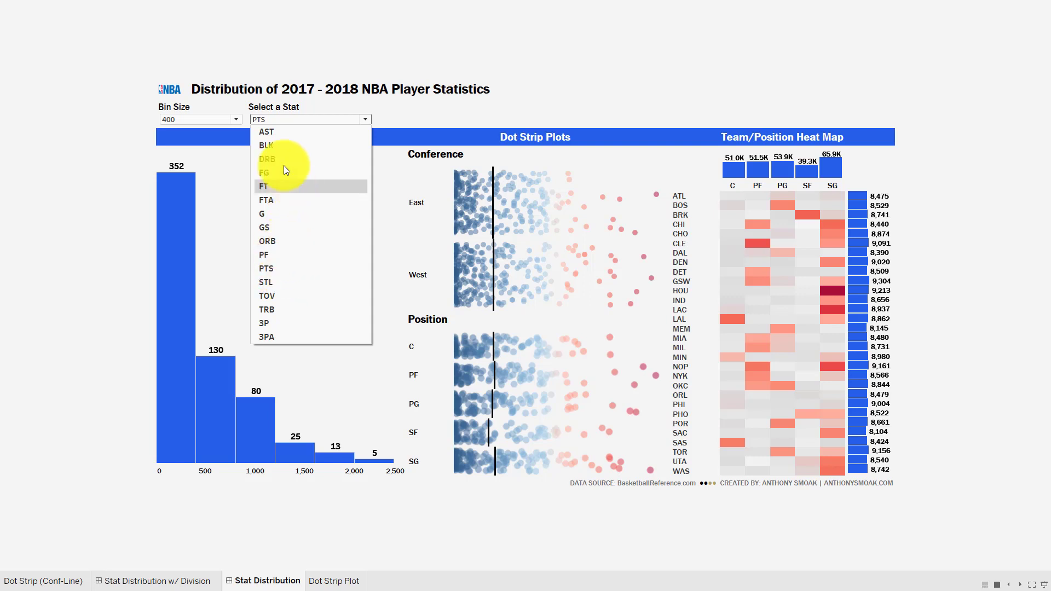
pyautogui.click(274, 145)
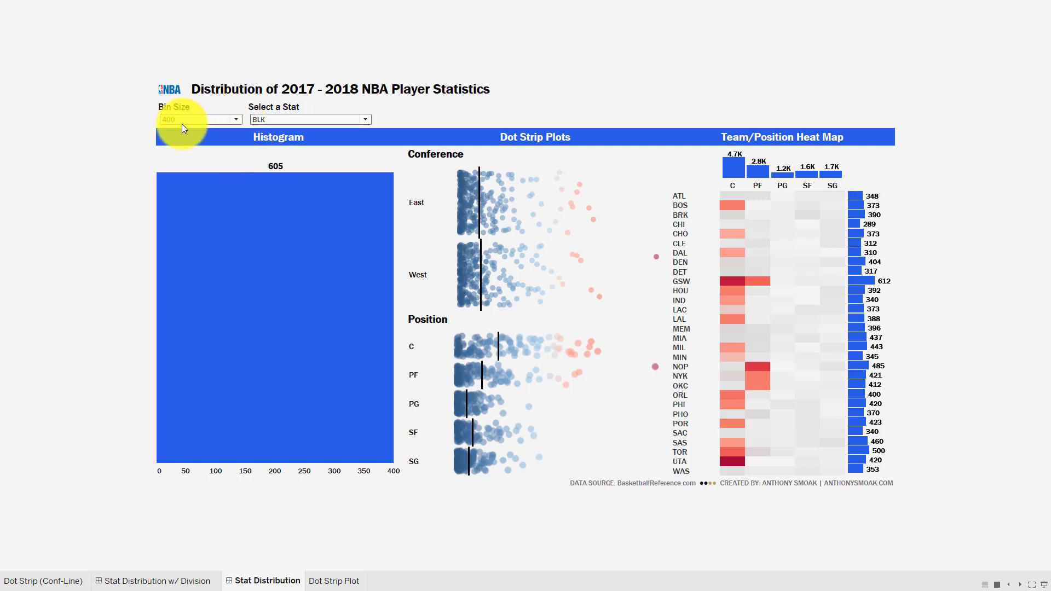
pyautogui.moveTo(230, 264)
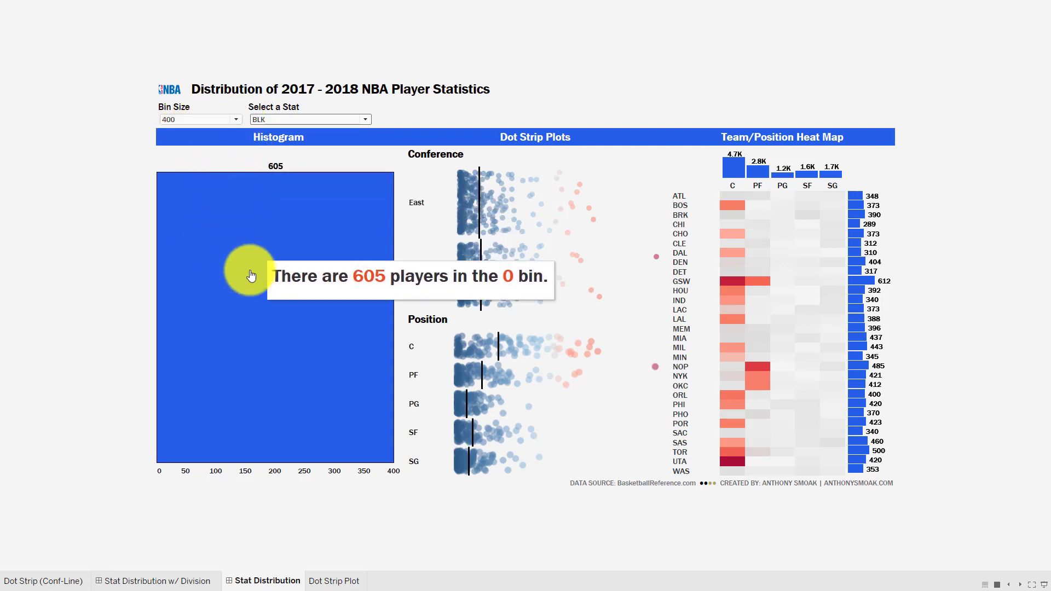
pyautogui.click(235, 118)
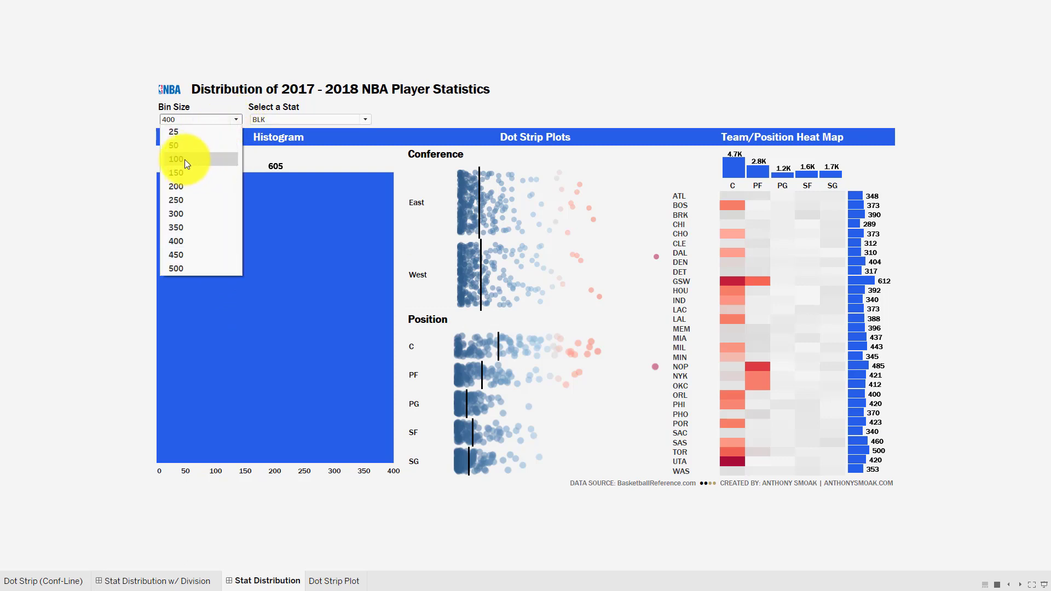
pyautogui.click(178, 133)
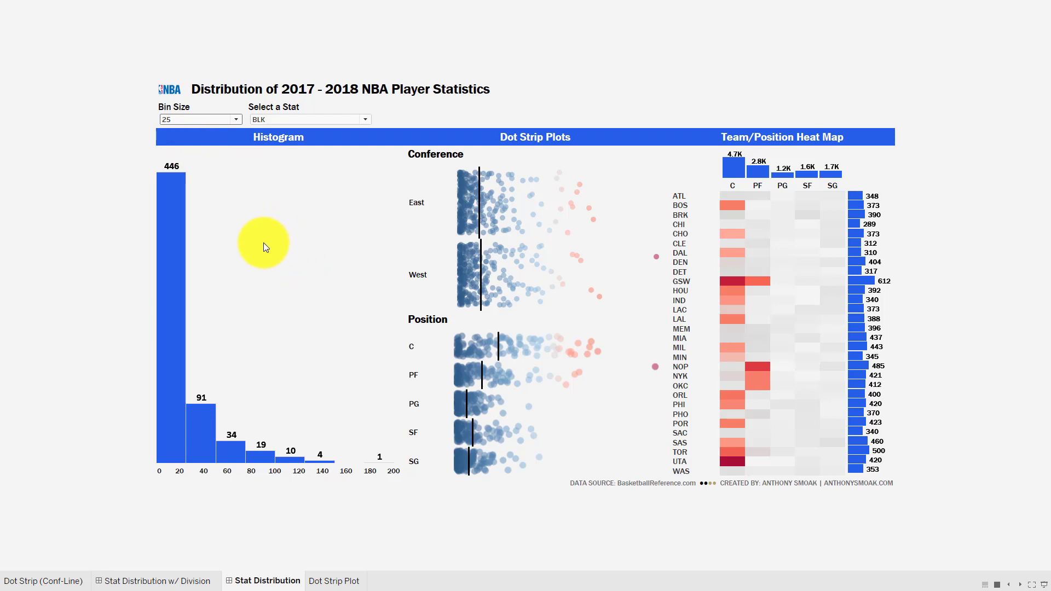
# - Filter the dashboard by the last histogram bar, examine its dots and heat map cell, and clear the filter
pyautogui.moveTo(176, 314)
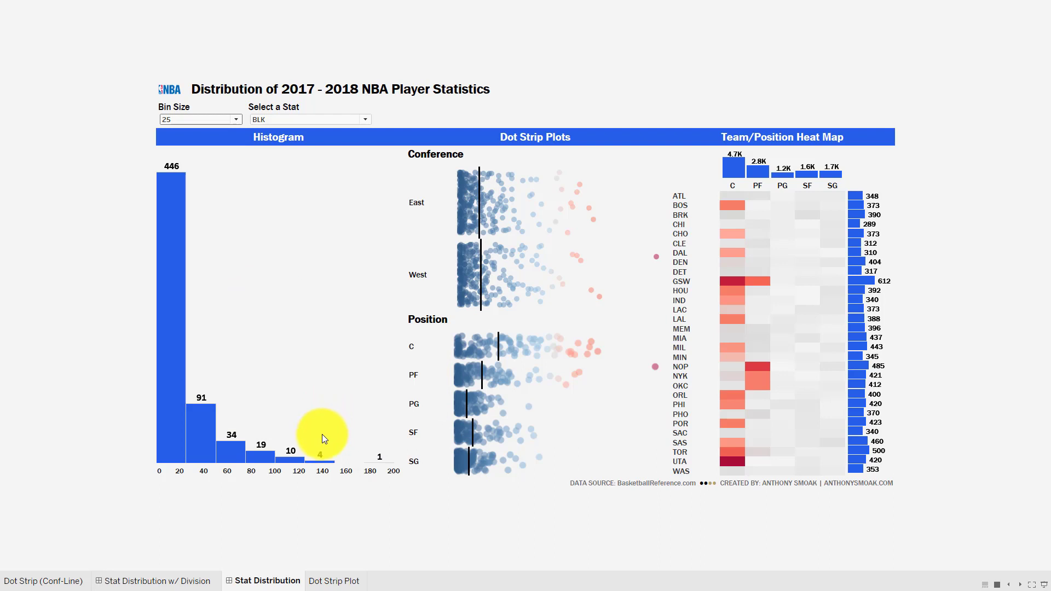
pyautogui.click(381, 463)
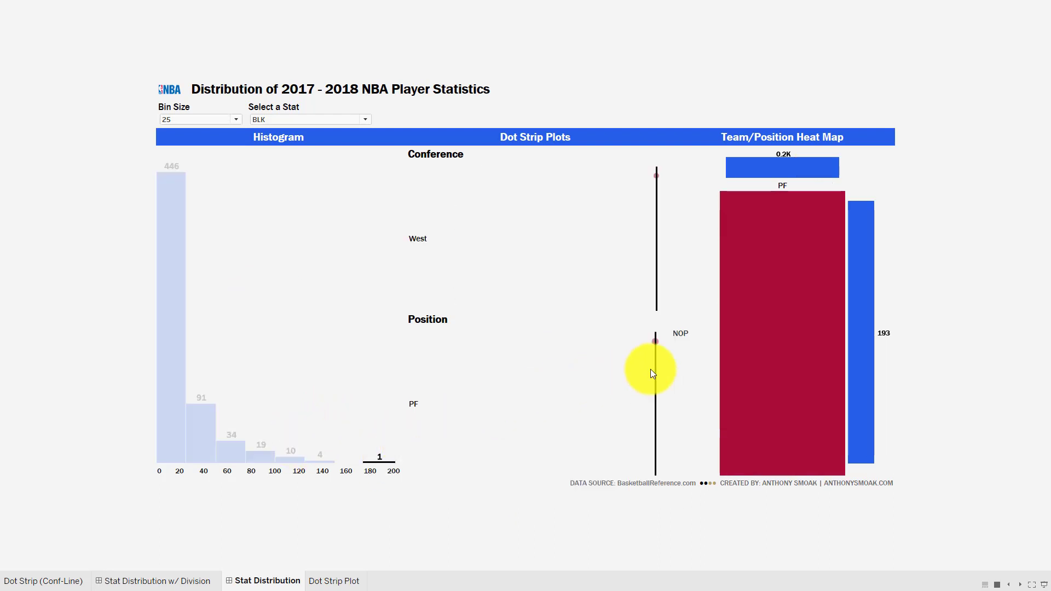
pyautogui.click(382, 461)
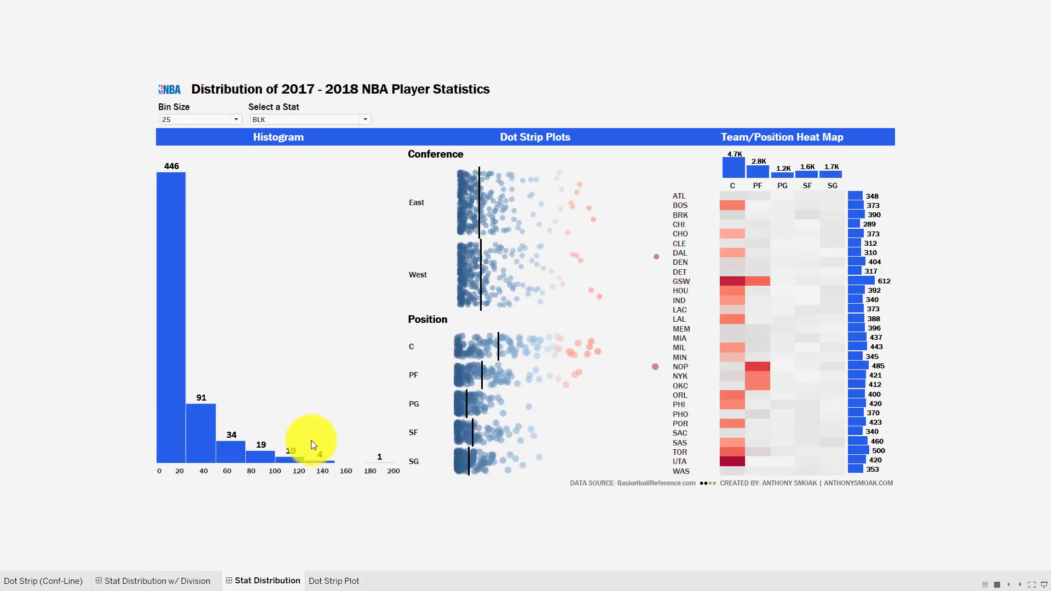
# - Filter the dashboard by the fifth and sixth histogram bars together, examine those players' blocks, and clear the filter
pyautogui.moveTo(288, 431); pyautogui.dragTo(333, 481)
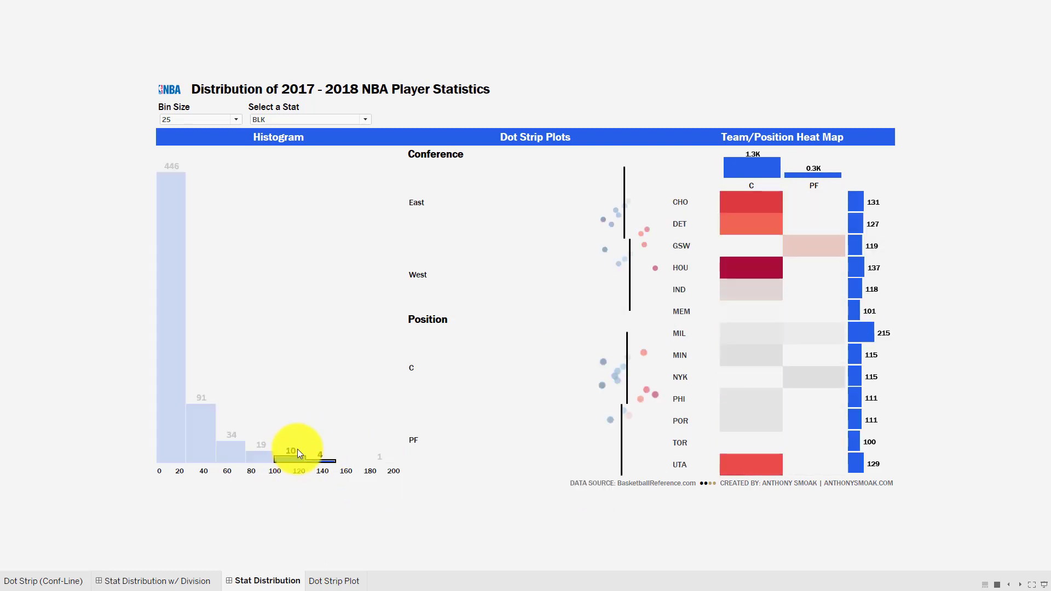
pyautogui.moveTo(647, 232)
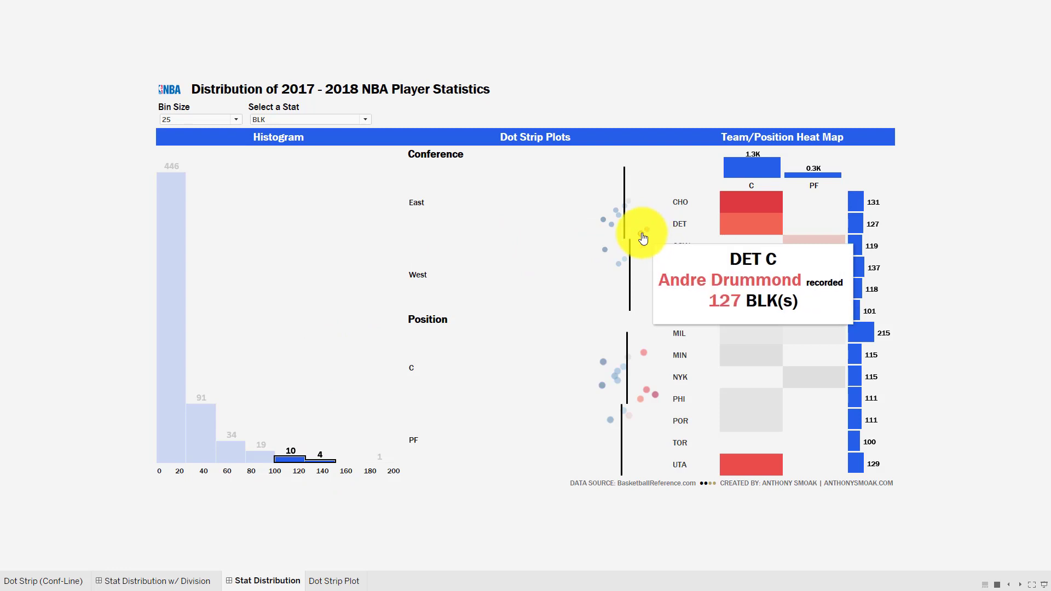
pyautogui.moveTo(656, 272)
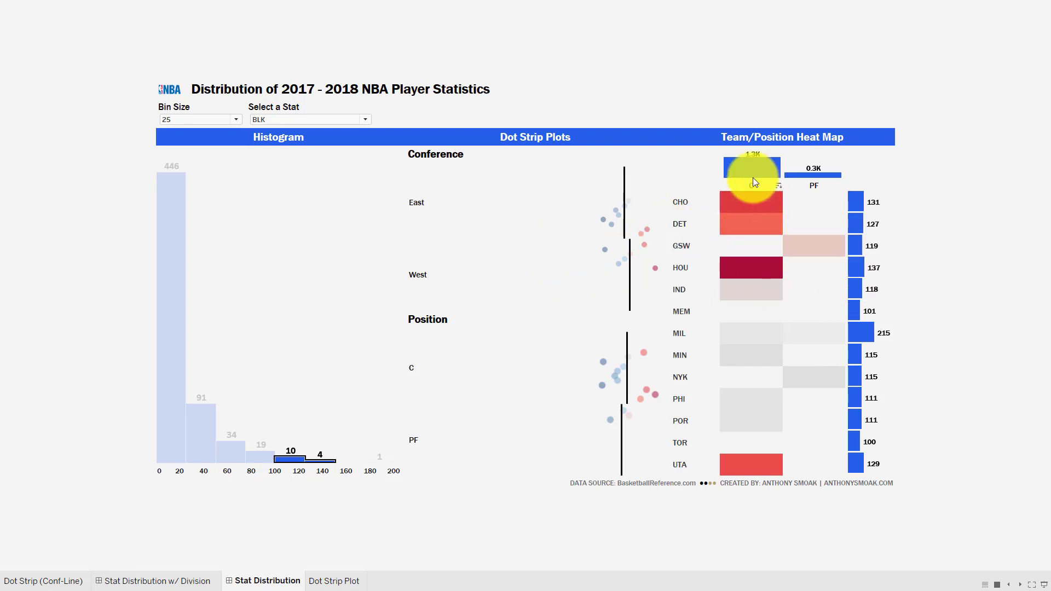
pyautogui.click(302, 389)
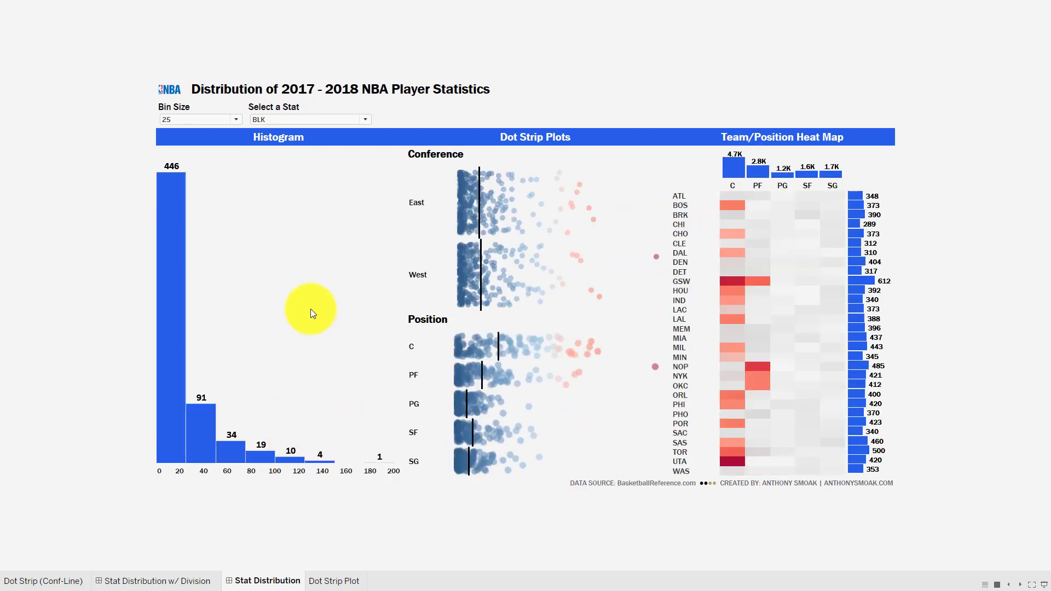
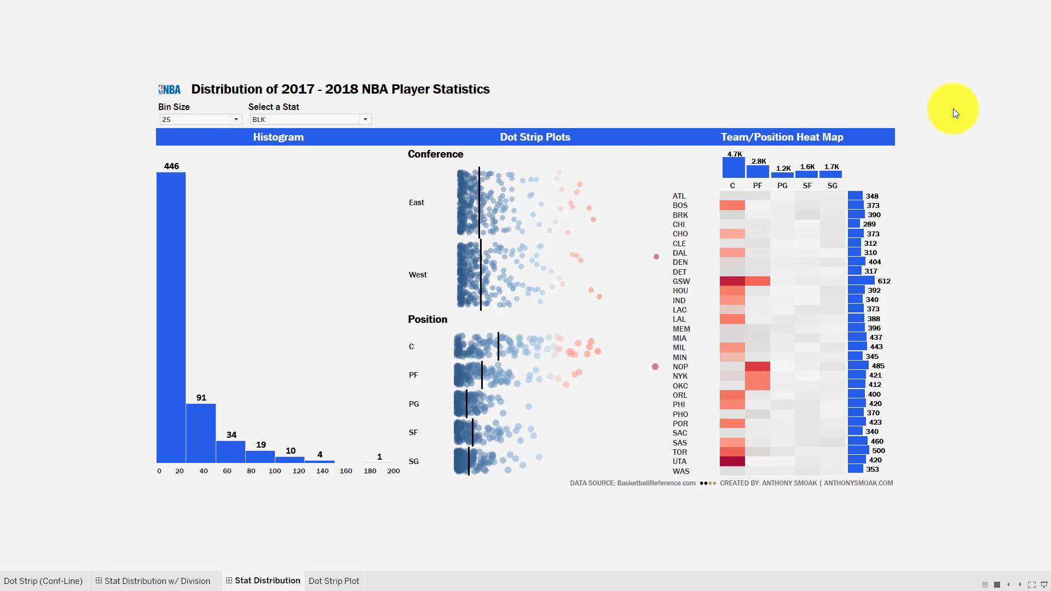
# - Exit presentation mode and go to the empty Dot Strip Plot worksheet
pyautogui.press('Escape')
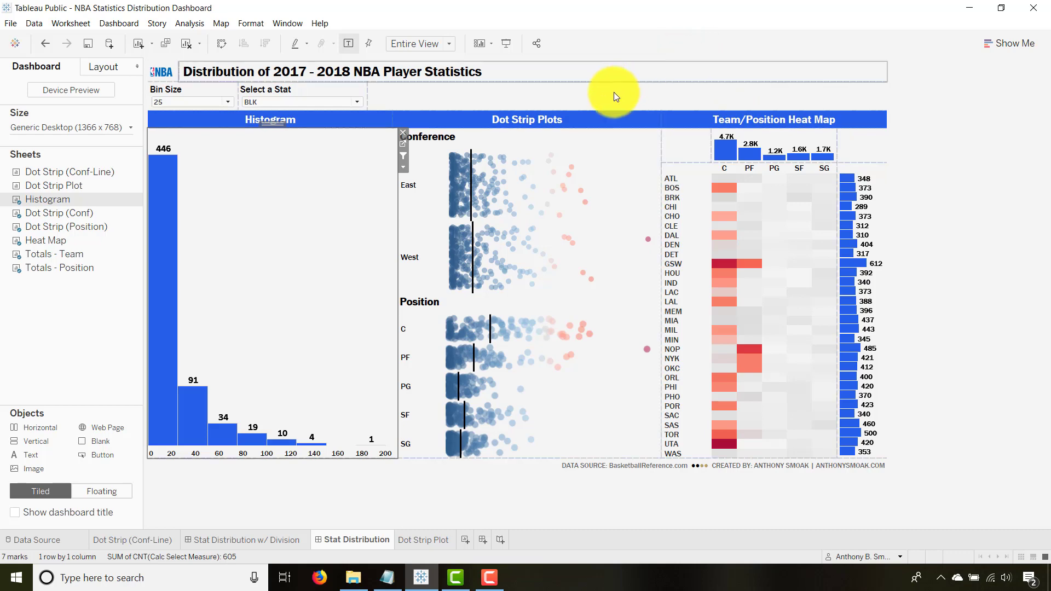
pyautogui.moveTo(452, 408)
pyautogui.click(420, 539)
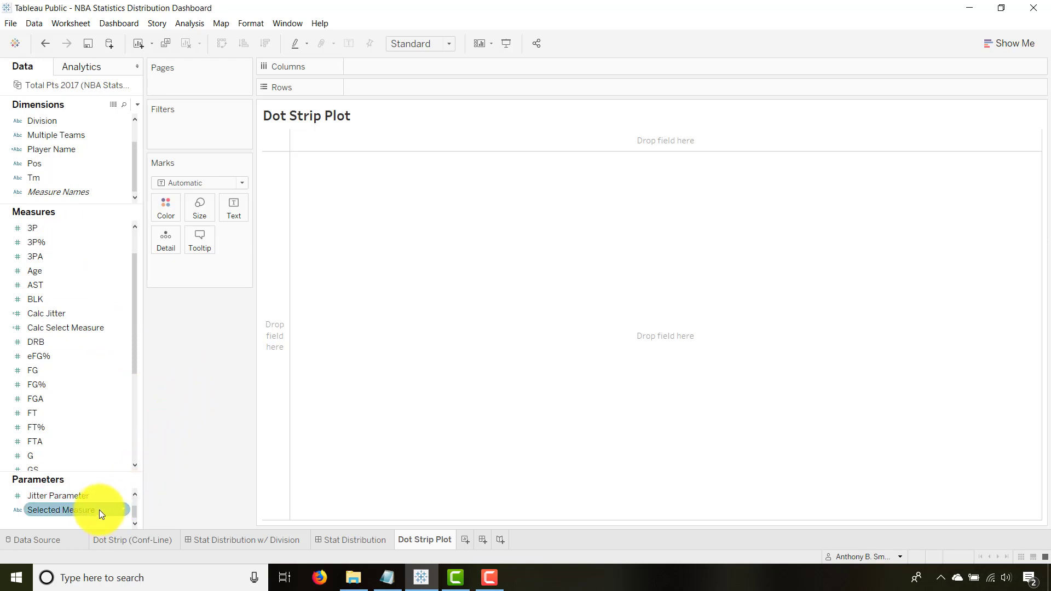
# - Review the Selected Measure parameter's name, data type and list of allowable values, and close its settings
pyautogui.click(137, 105)
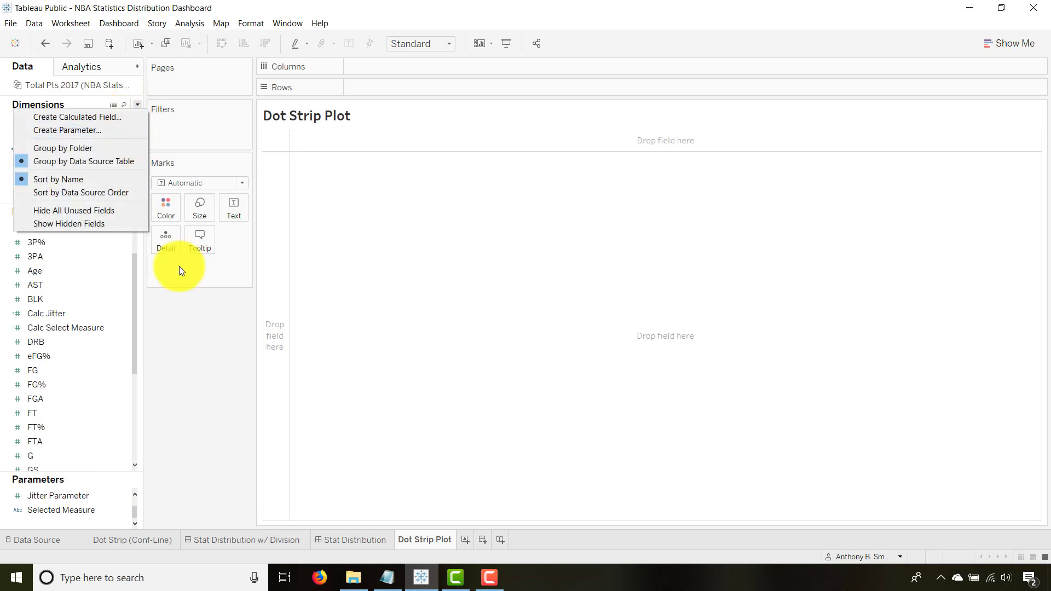
pyautogui.click(238, 441)
pyautogui.rightClick(77, 511)
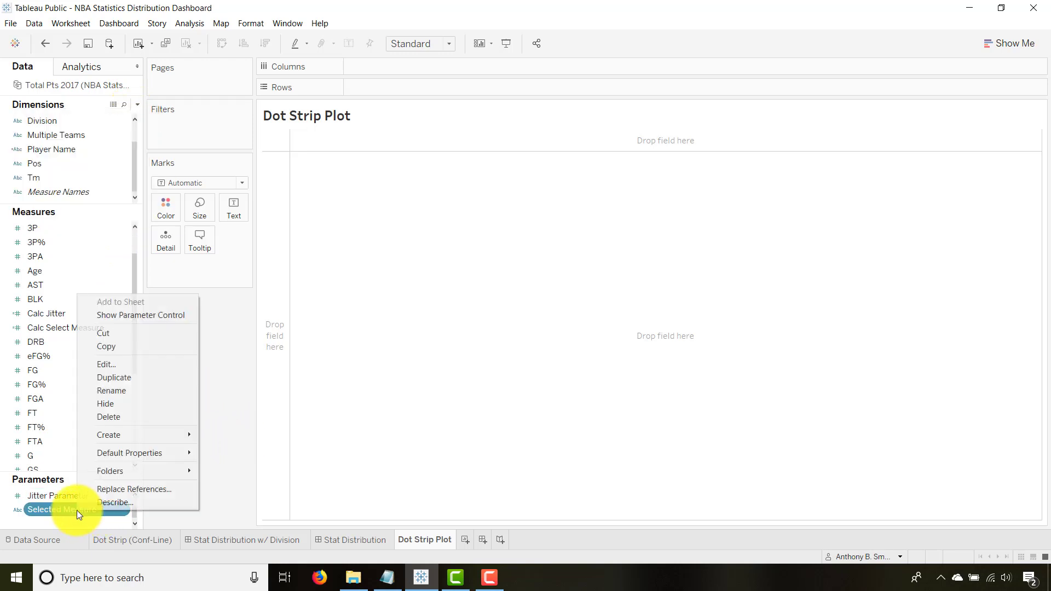
pyautogui.click(120, 365)
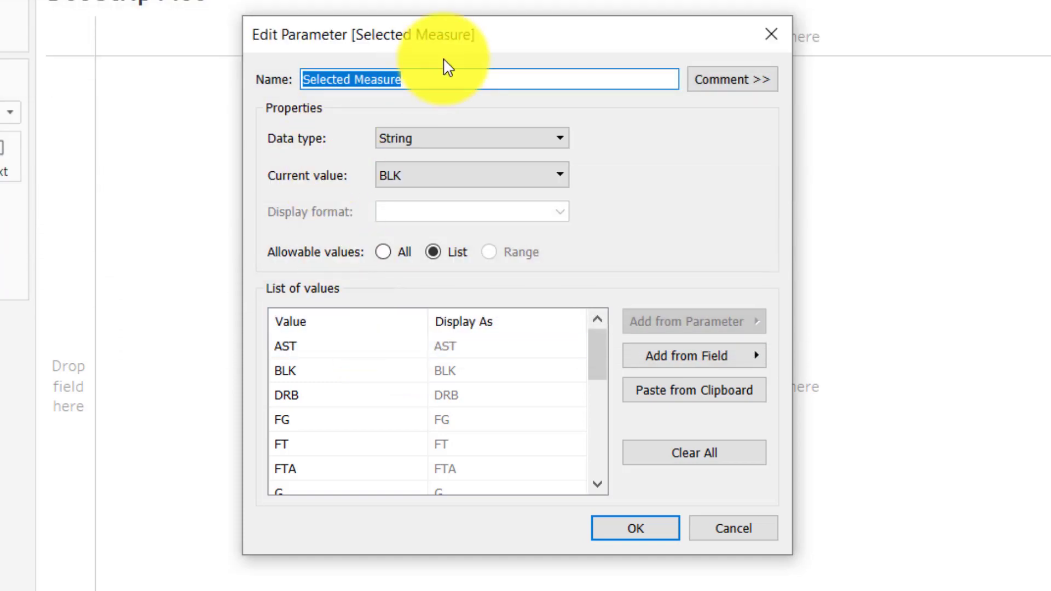
pyautogui.click(438, 77)
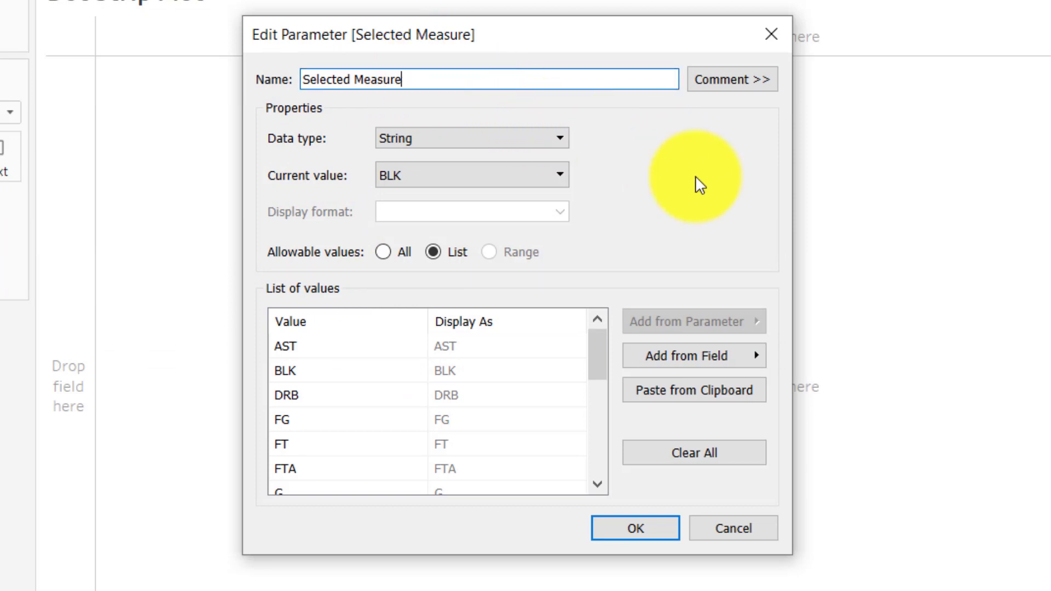
pyautogui.click(343, 350)
pyautogui.click(323, 377)
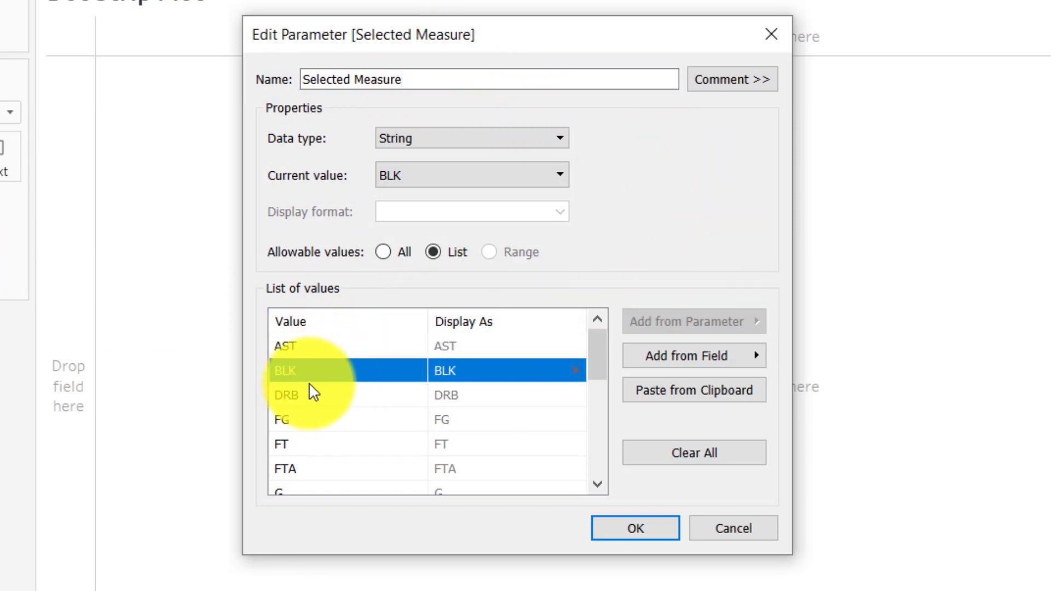
pyautogui.click(300, 394)
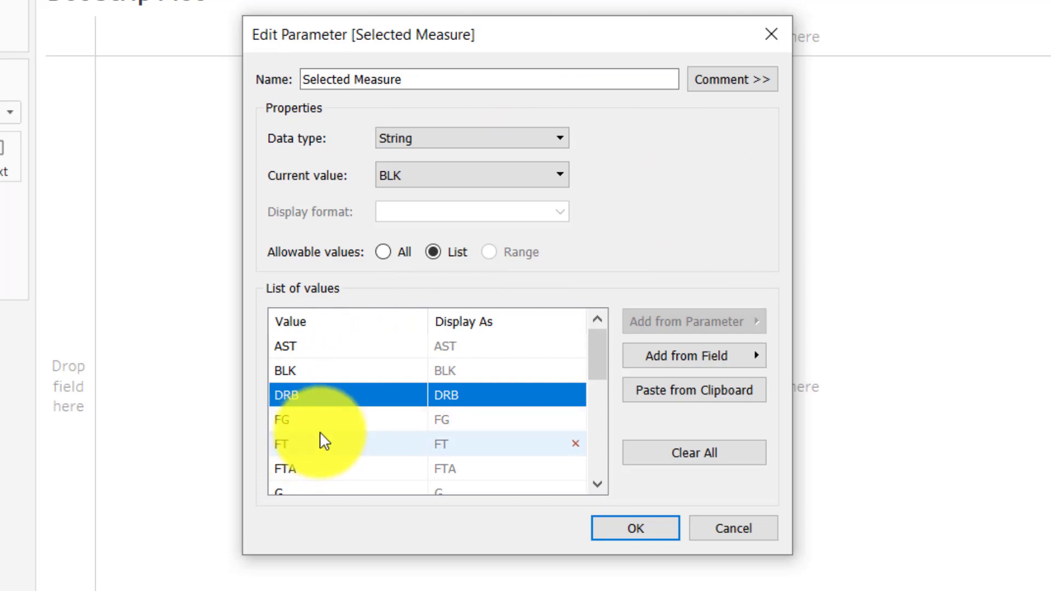
pyautogui.moveTo(319, 434); pyautogui.dragTo(302, 448)
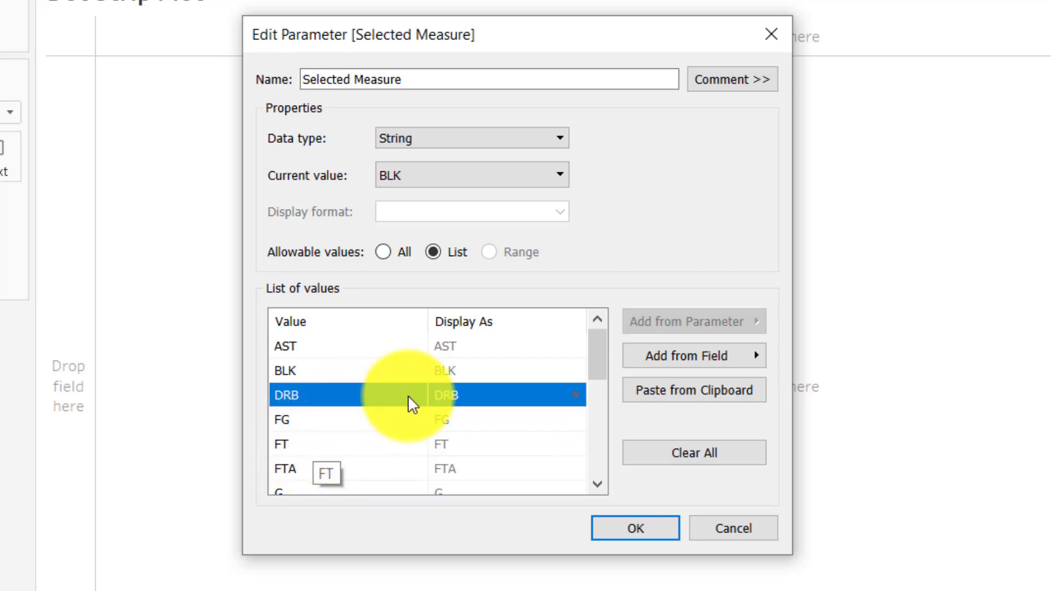
pyautogui.moveTo(591, 357); pyautogui.dragTo(540, 331)
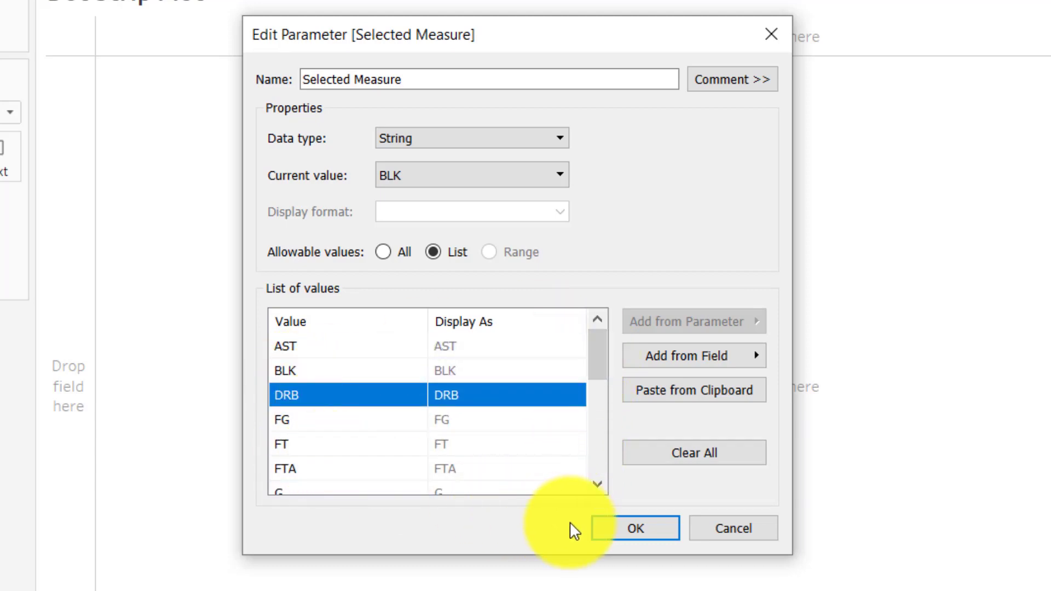
pyautogui.click(624, 528)
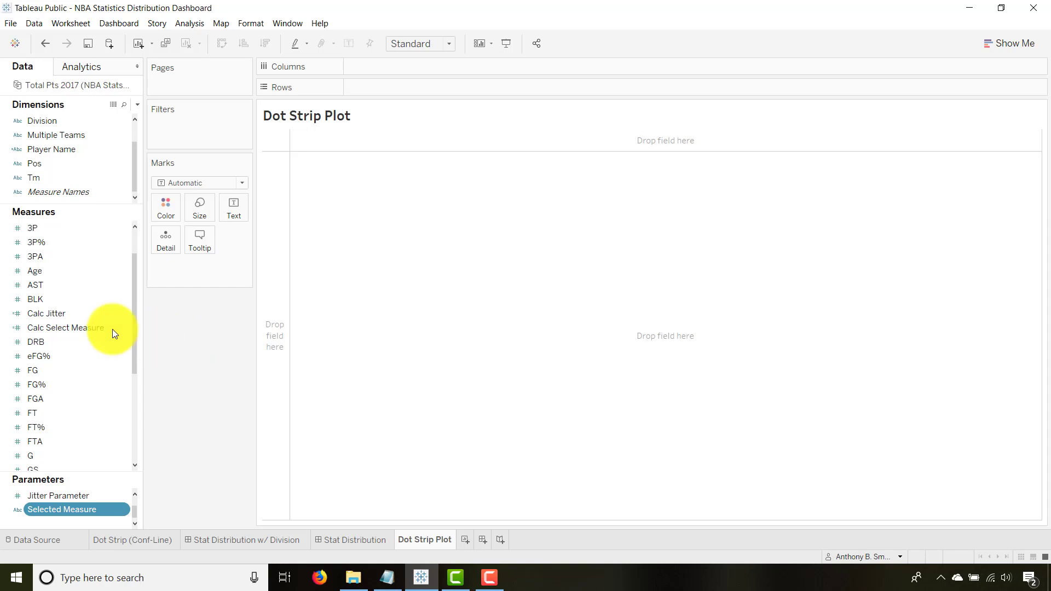
# - Review the CASE formula of the Calc Select Measure calculated field, starting with its AST line, and close the editor
pyautogui.click(60, 326)
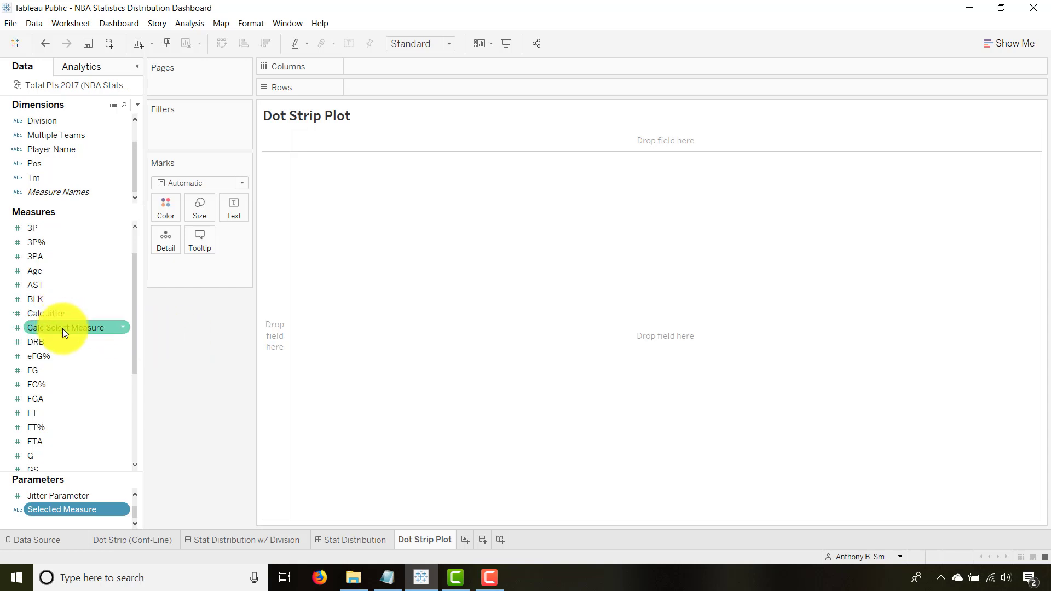
pyautogui.rightClick(62, 329)
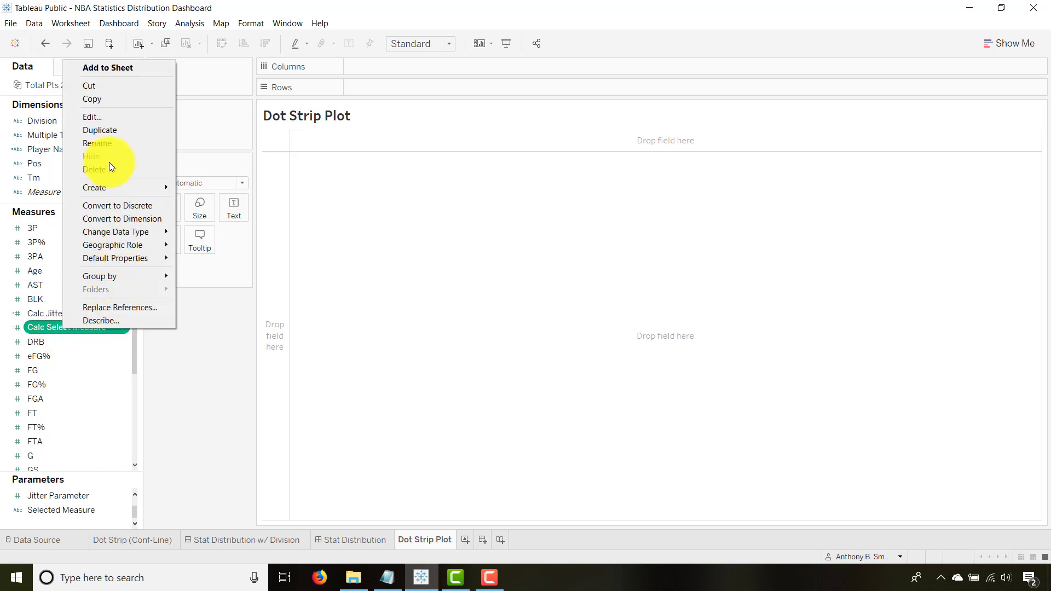
pyautogui.click(98, 117)
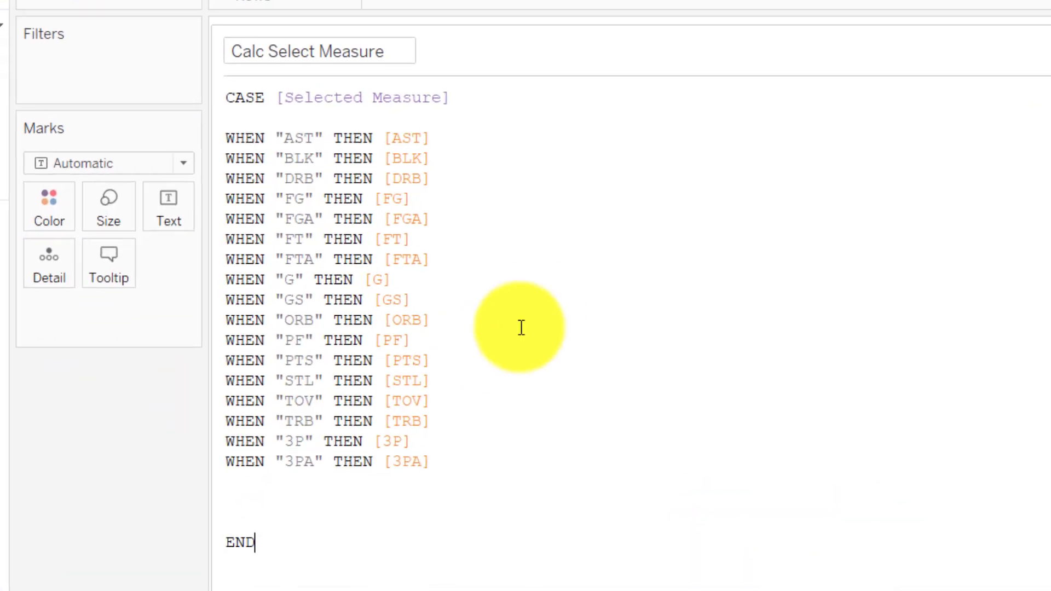
pyautogui.click(432, 265)
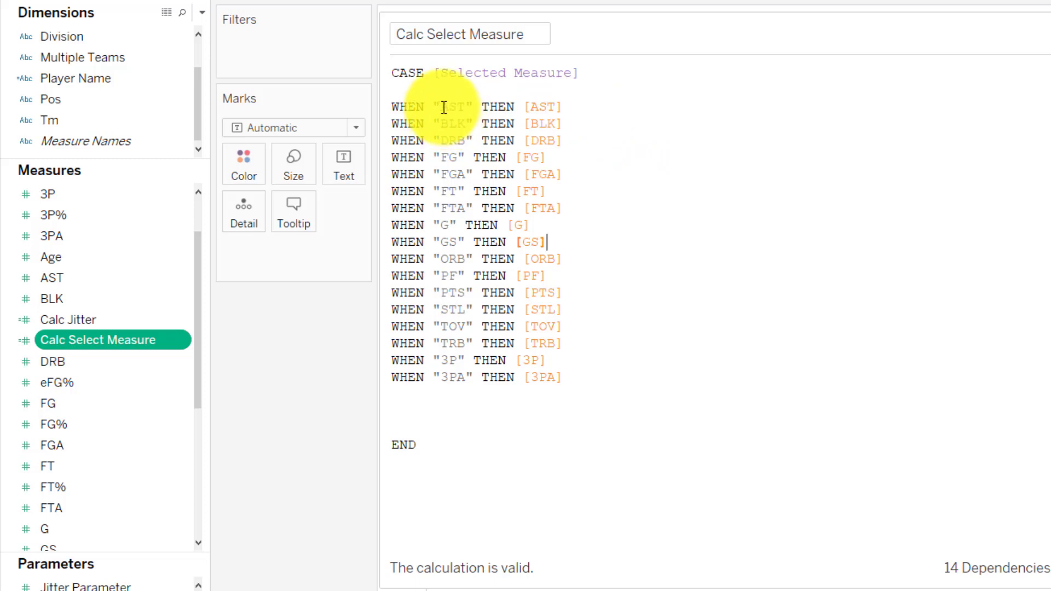
pyautogui.click(463, 106)
pyautogui.doubleClick(463, 105)
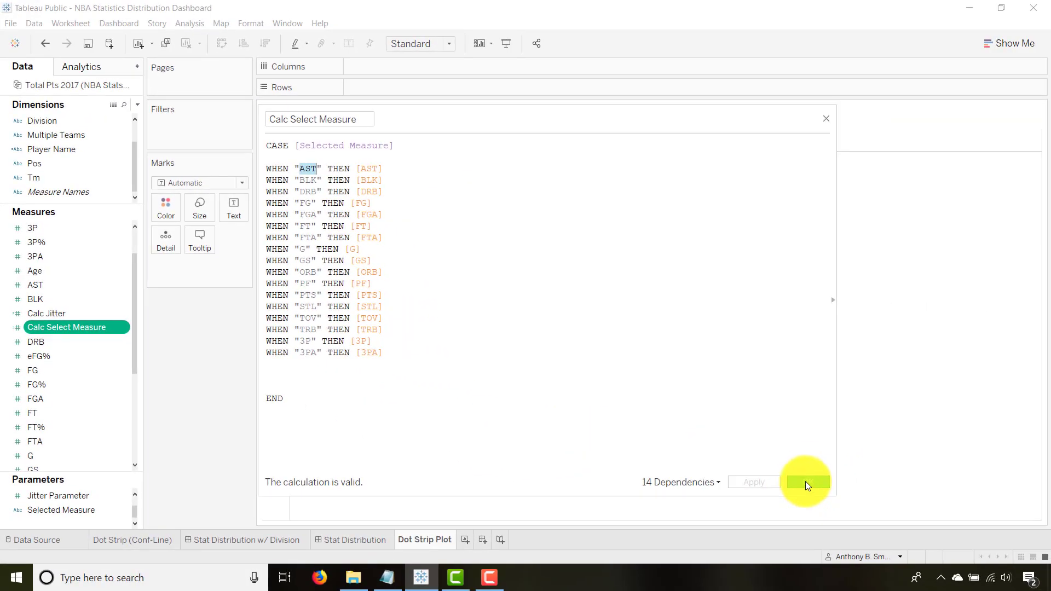
pyautogui.click(807, 483)
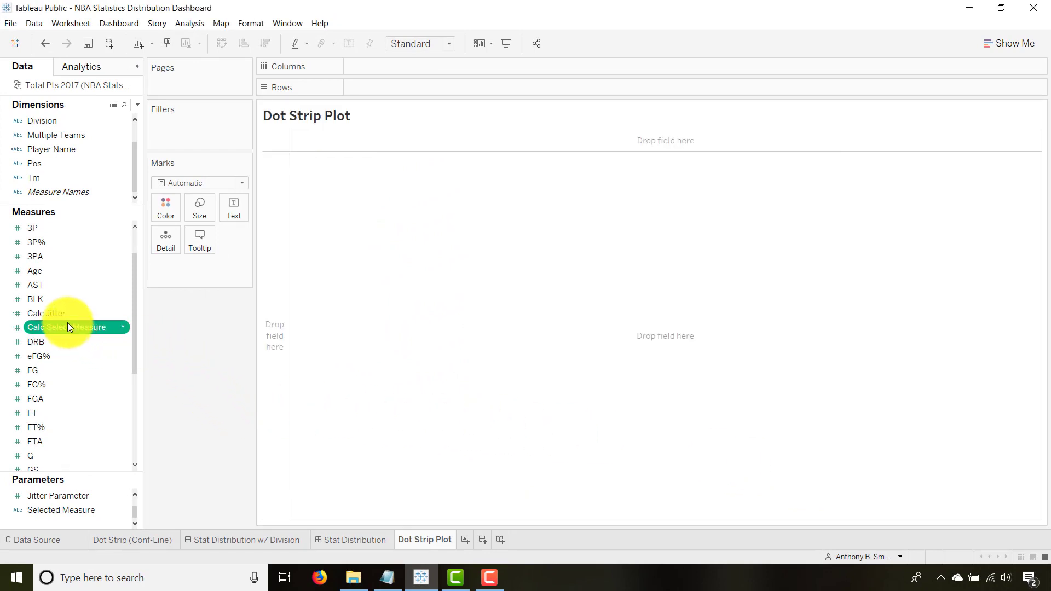
# - Chart the sum of Calc Select Measure by Conference and swap the axes so that Conference is on rows
pyautogui.moveTo(67, 324); pyautogui.dragTo(411, 80)
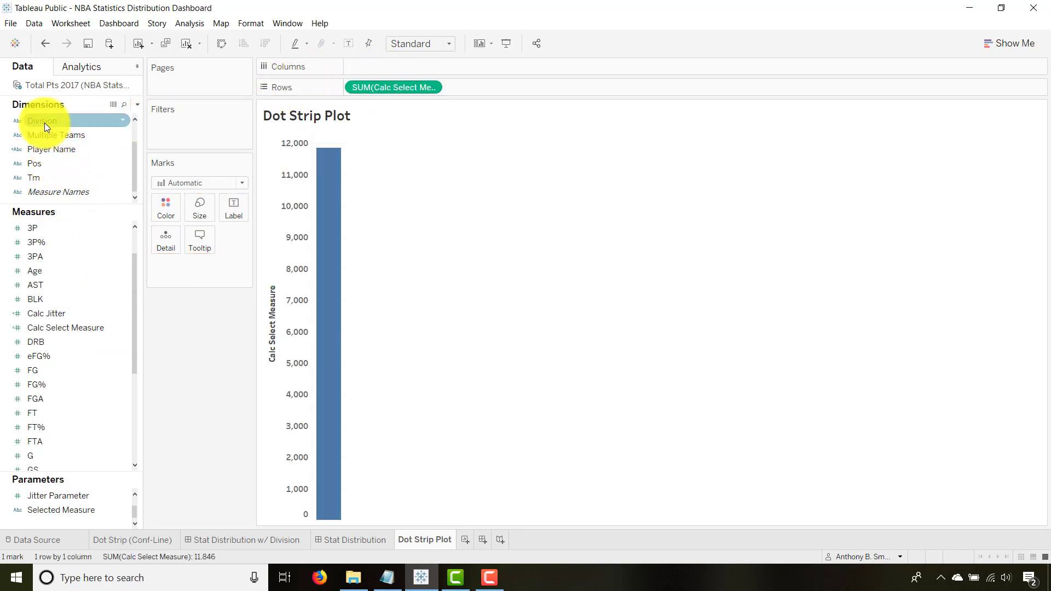
pyautogui.moveTo(41, 122); pyautogui.dragTo(198, 354)
pyautogui.scroll(1, 96, 169)
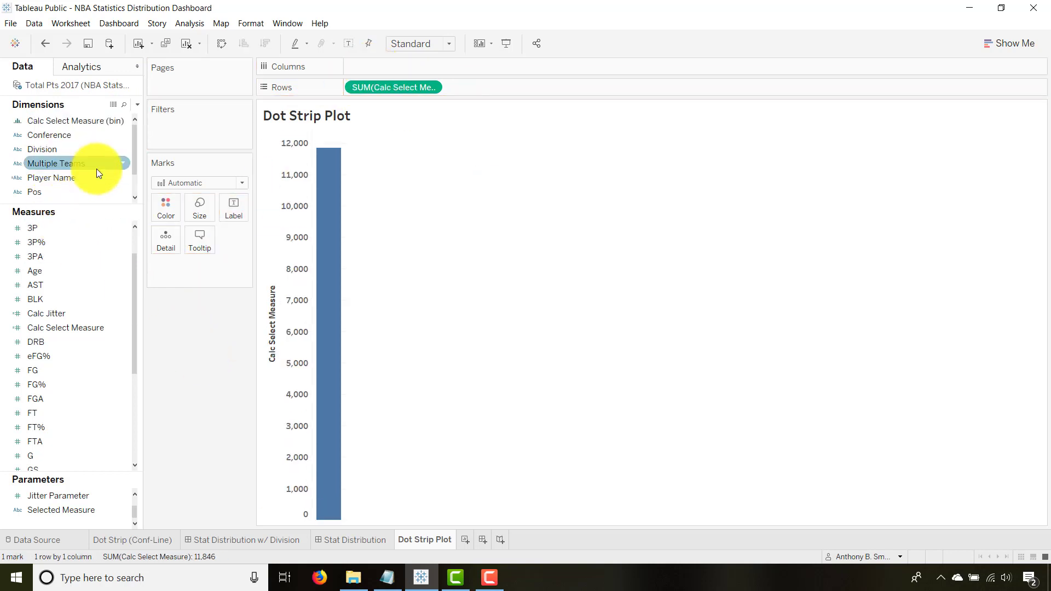
pyautogui.moveTo(64, 141); pyautogui.dragTo(400, 70)
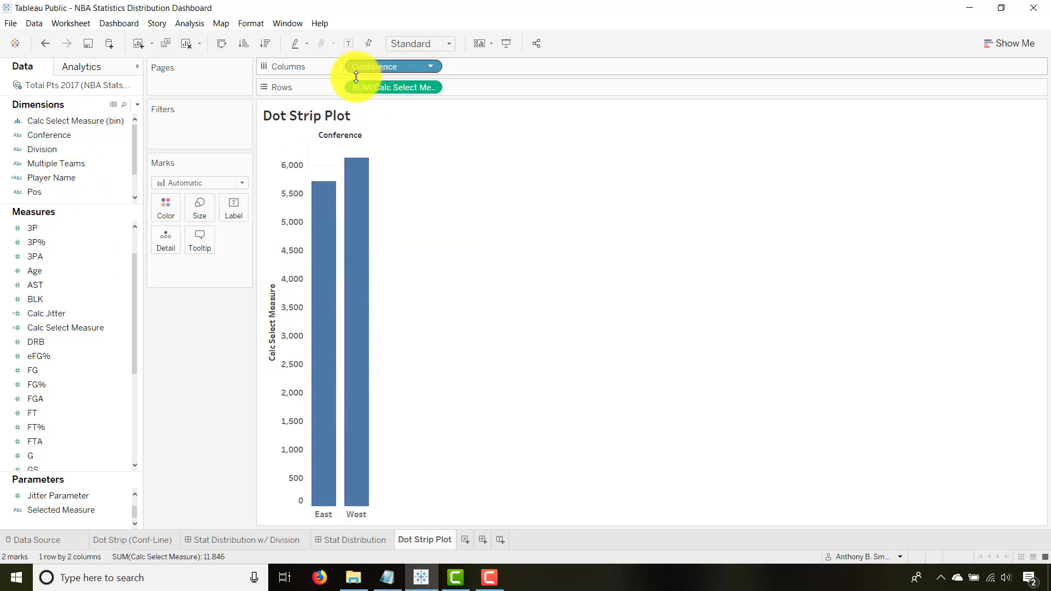
pyautogui.click(223, 46)
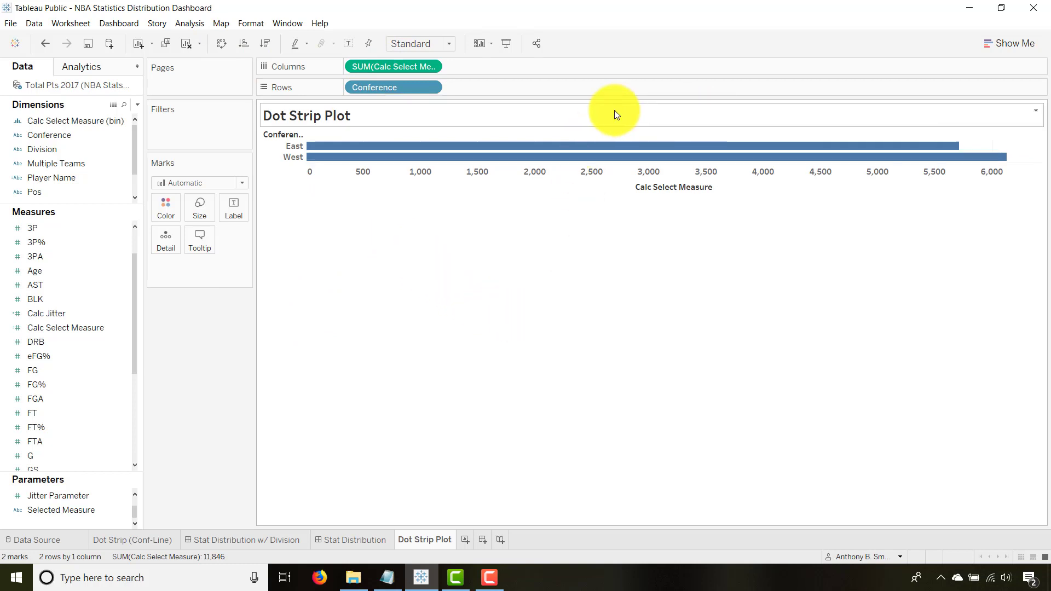
# - Change the mark type to Circle and turn off aggregation of measures so each record is plotted separately
pyautogui.click(242, 182)
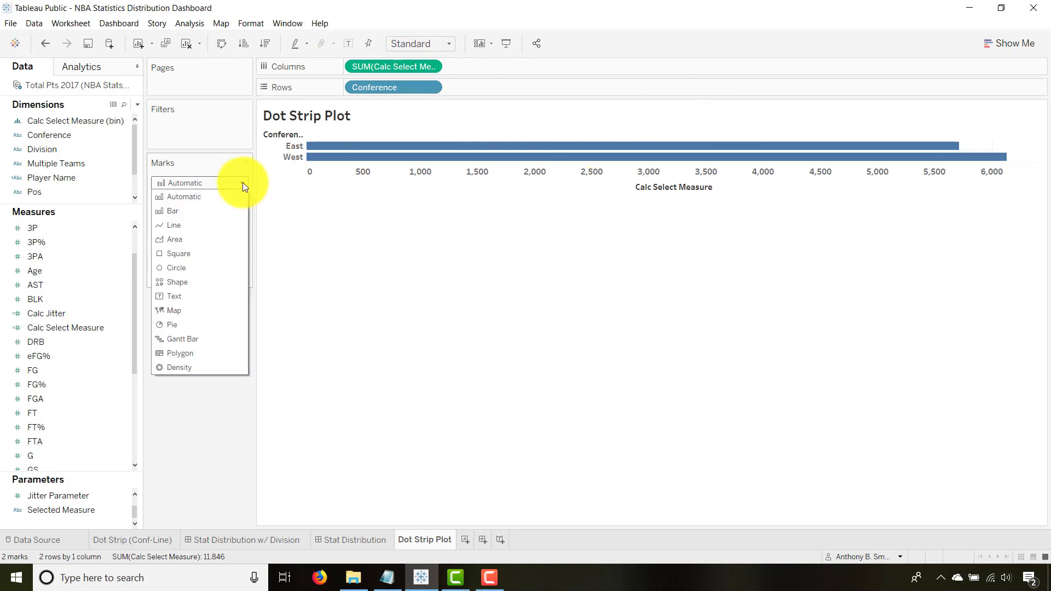
pyautogui.click(178, 265)
pyautogui.click(186, 24)
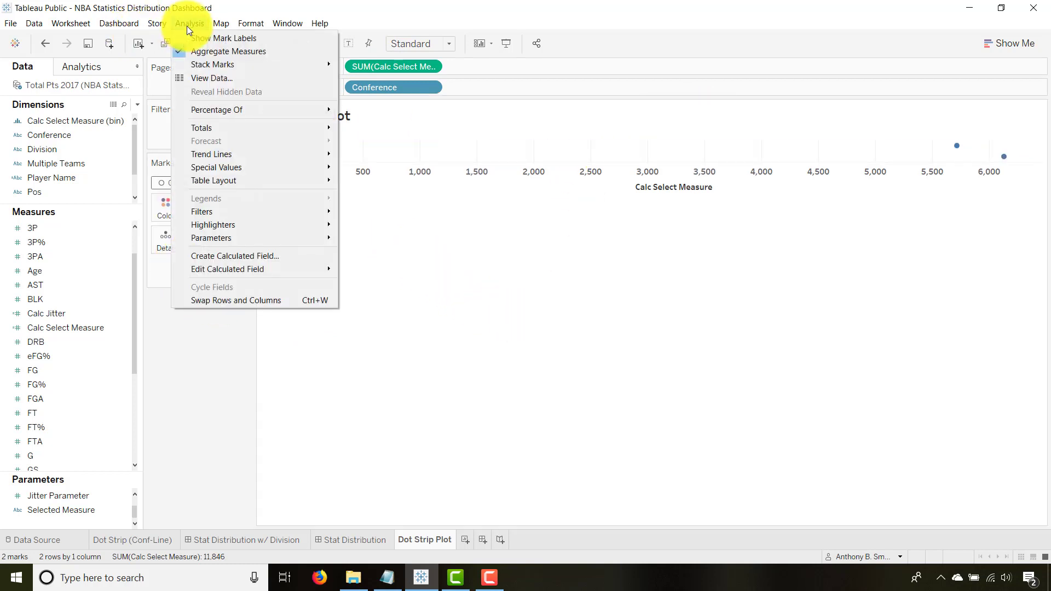
pyautogui.click(208, 51)
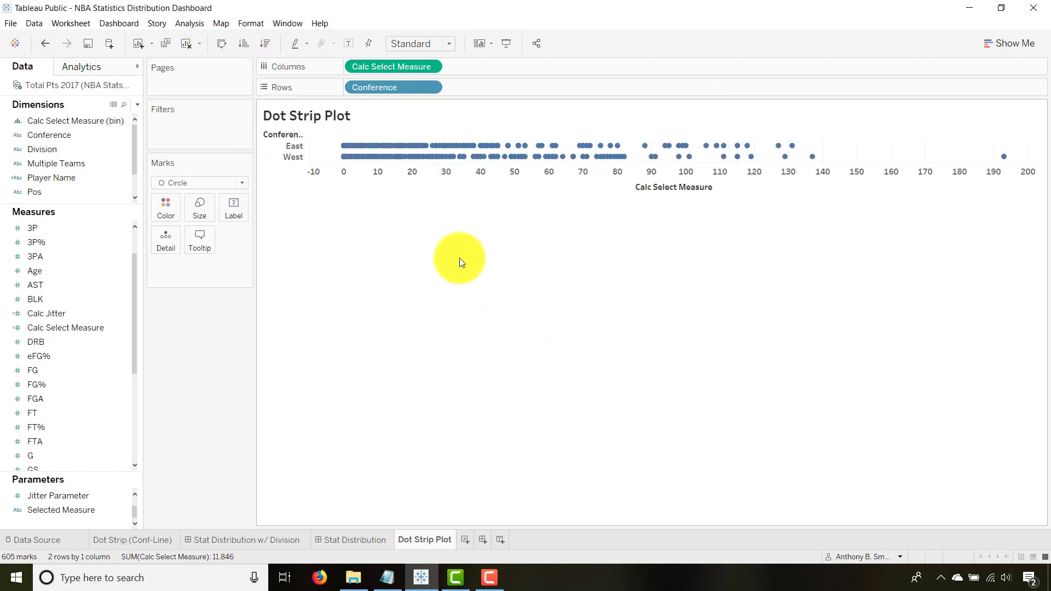
# - Set Select a Stat to PTS on the Stat Distribution dashboard and return to the Dot Strip Plot worksheet
pyautogui.click(353, 539)
pyautogui.click(360, 104)
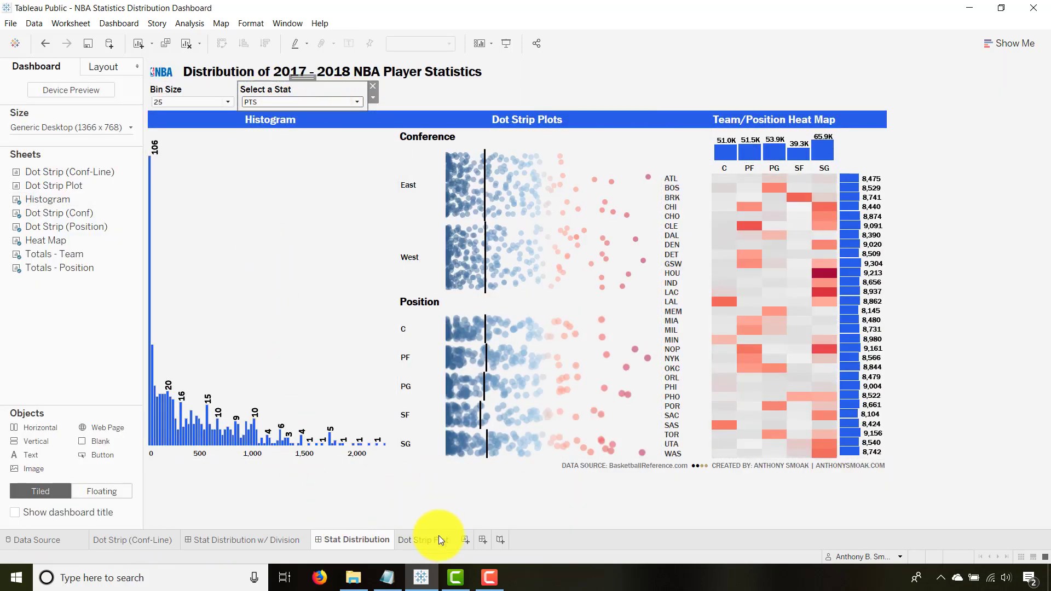
pyautogui.click(435, 537)
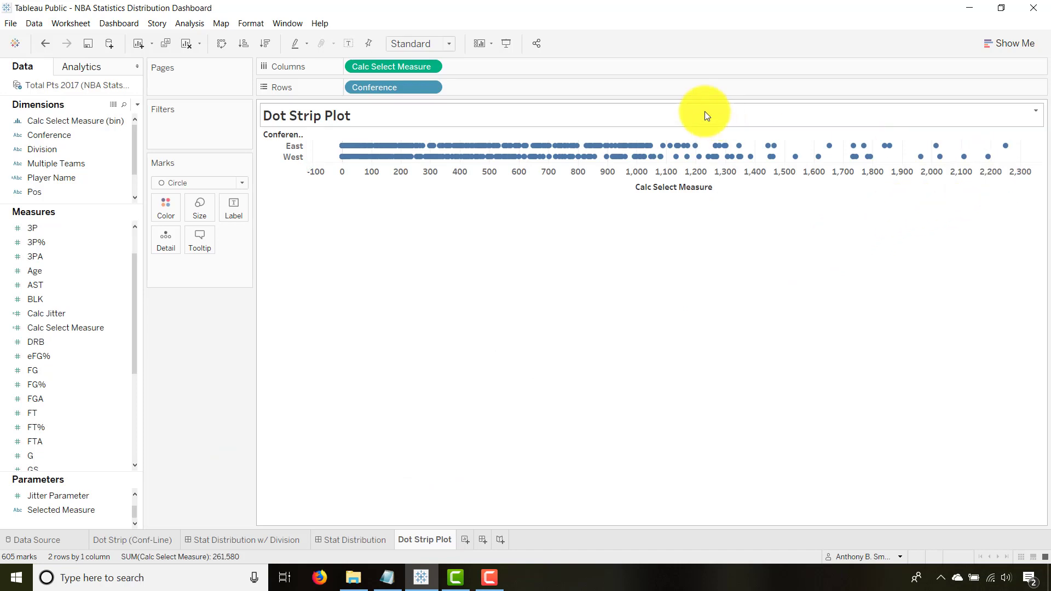
# - Fit the plot to Entire View and widen the Conference header column slightly so its heading shows in full
pyautogui.click(448, 43)
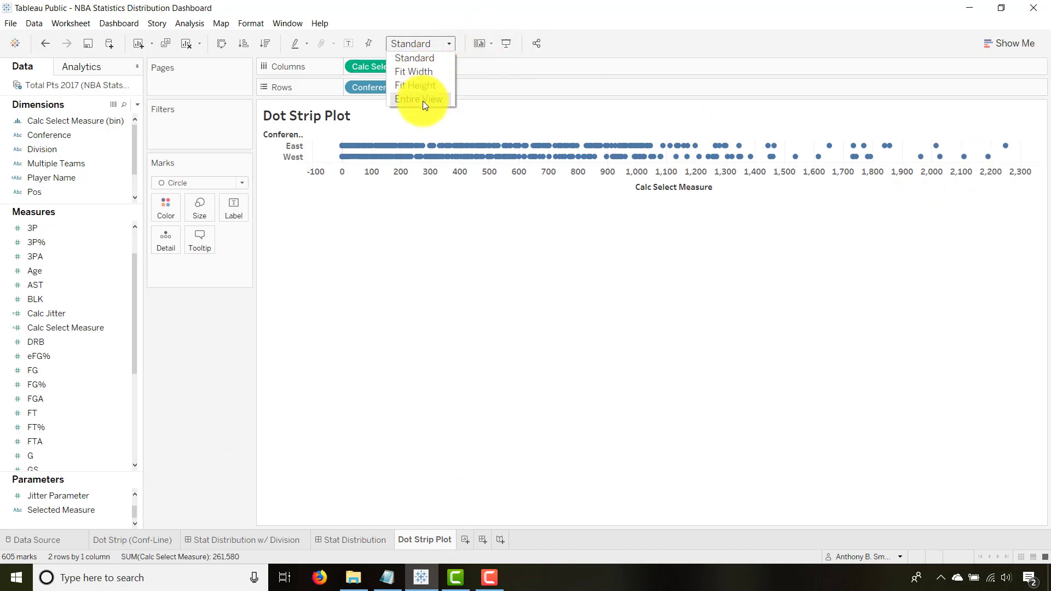
pyautogui.click(423, 101)
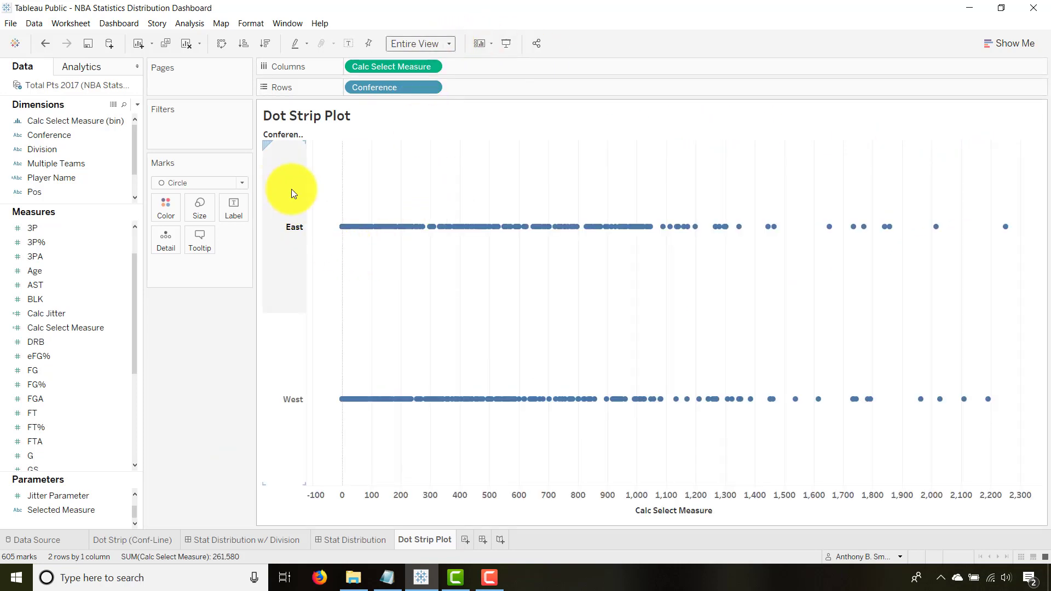
pyautogui.moveTo(305, 183); pyautogui.dragTo(321, 183)
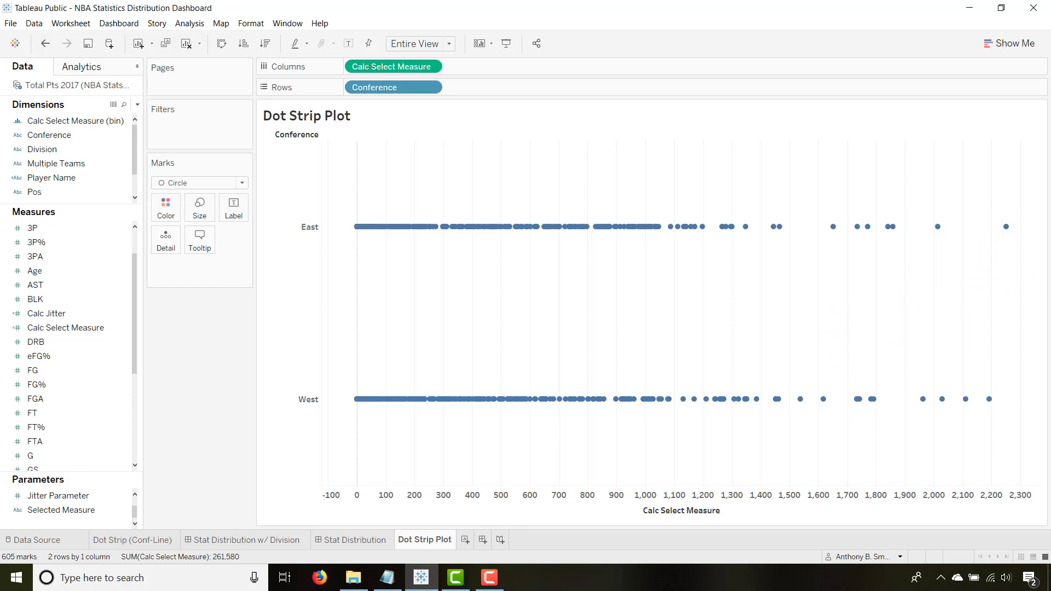
# - Edit the Jitter Parameter, keeping the Float data type, and set its current value to 1
pyautogui.hotkey('alt', 'Tab')
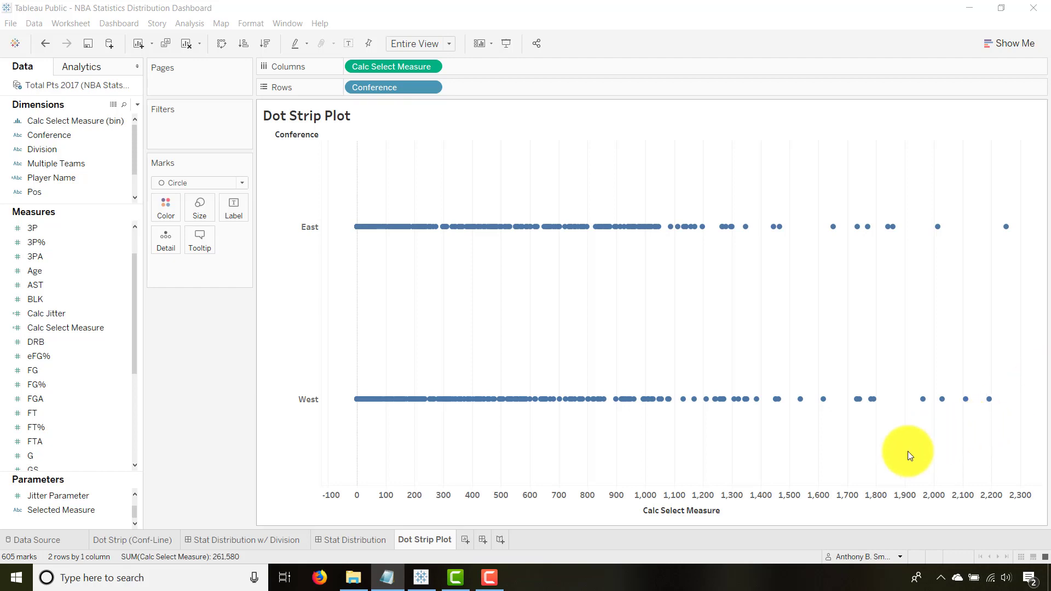
pyautogui.click(67, 496)
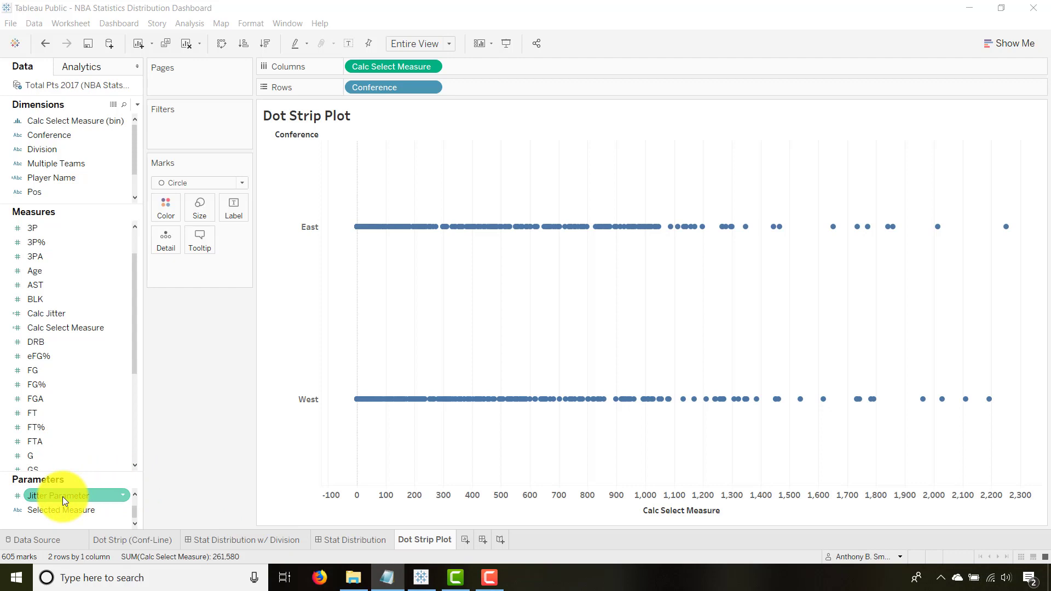
pyautogui.rightClick(62, 497)
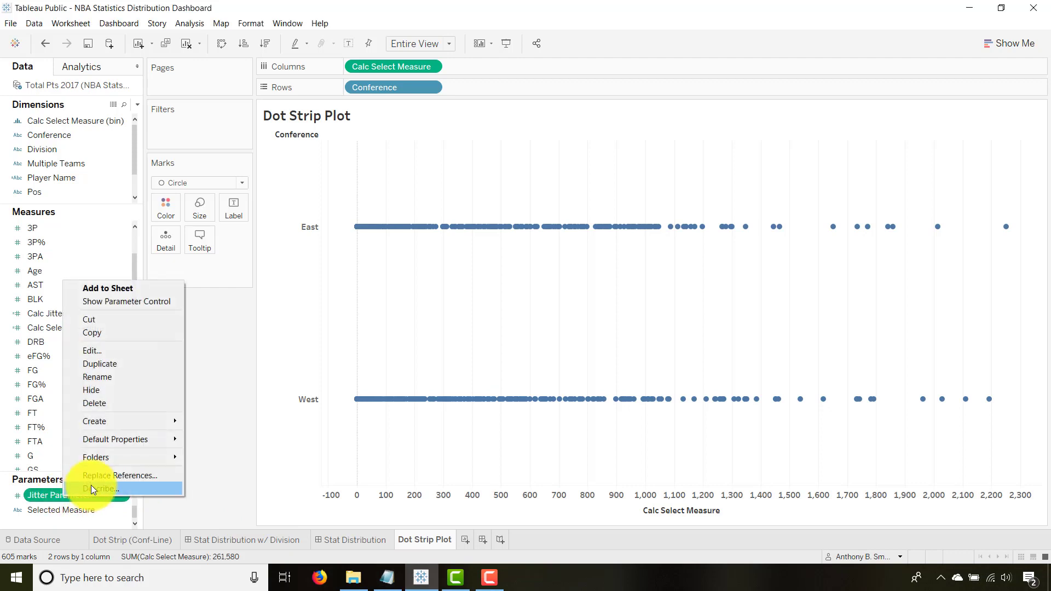
pyautogui.click(101, 350)
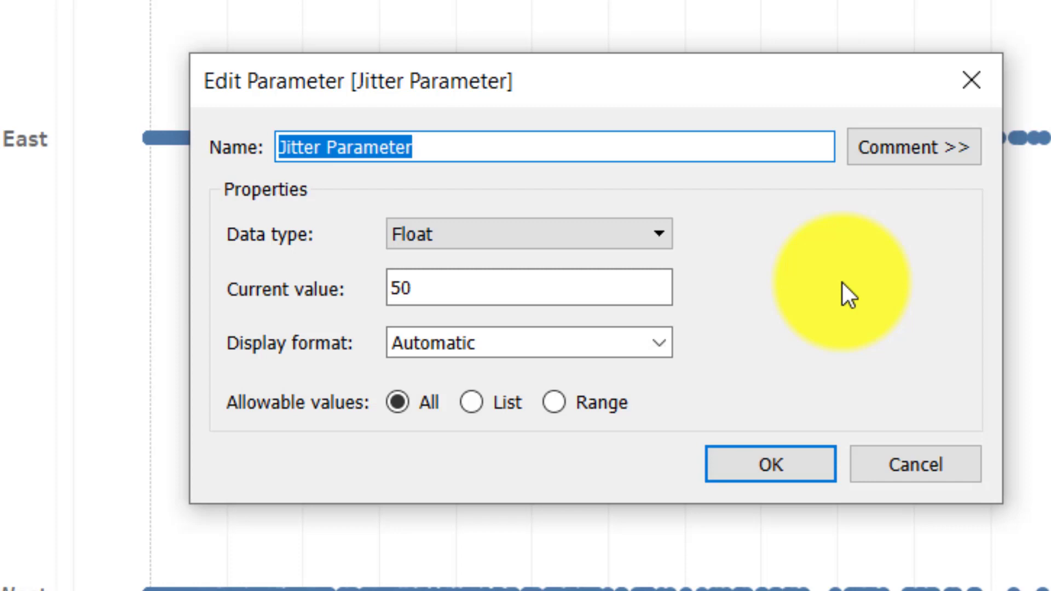
pyautogui.click(526, 144)
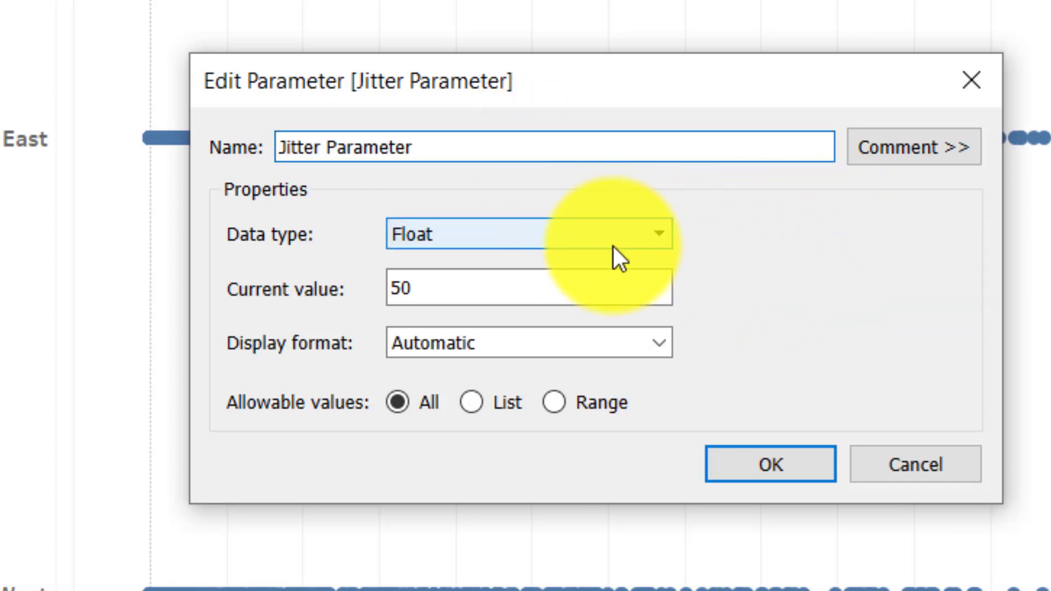
pyautogui.click(415, 296)
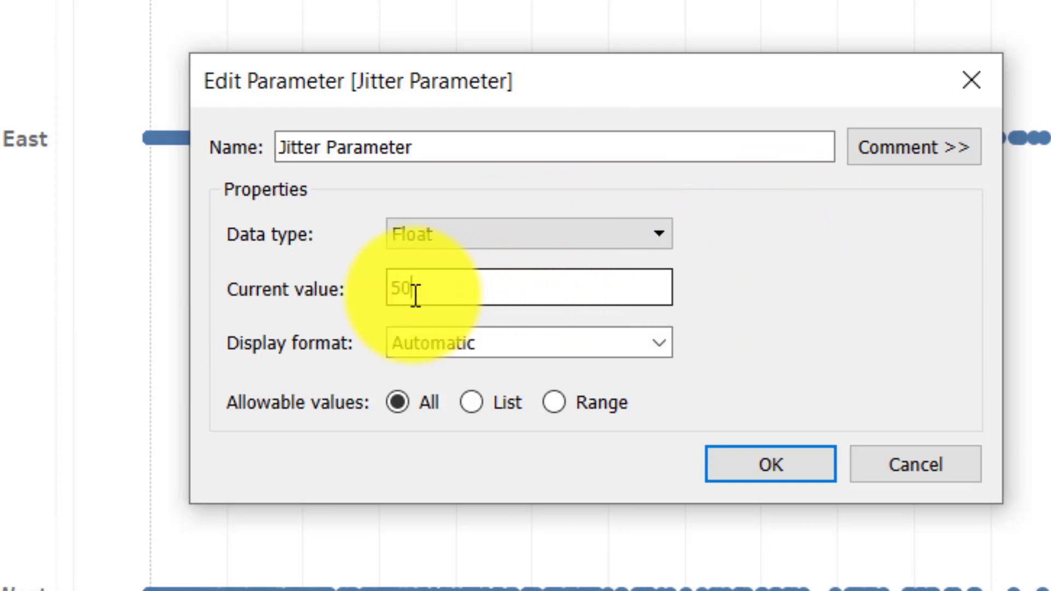
pyautogui.moveTo(415, 296); pyautogui.dragTo(371, 298)
pyautogui.write('1')
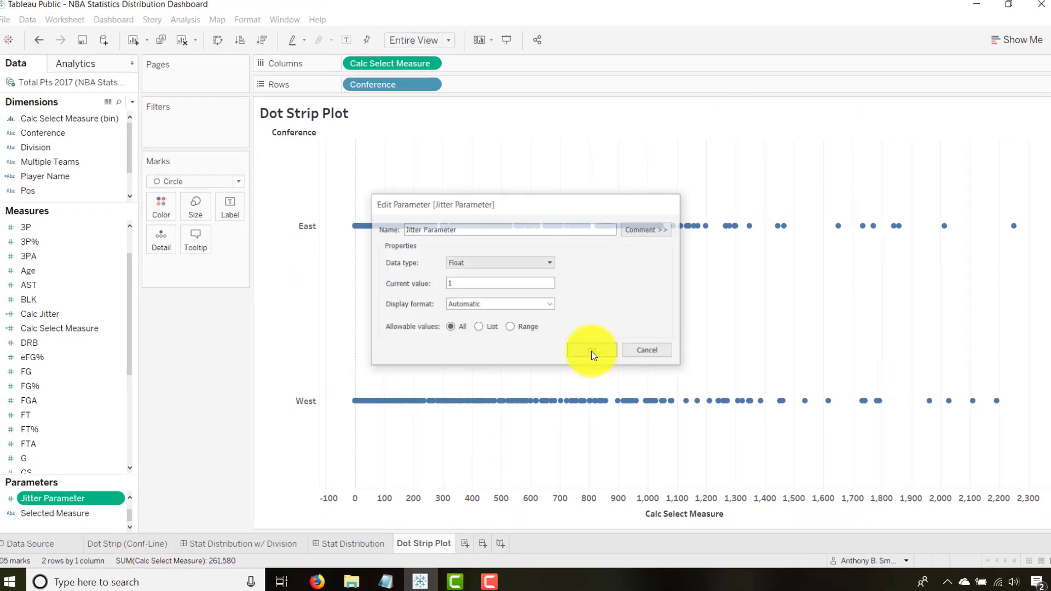
pyautogui.click(704, 423)
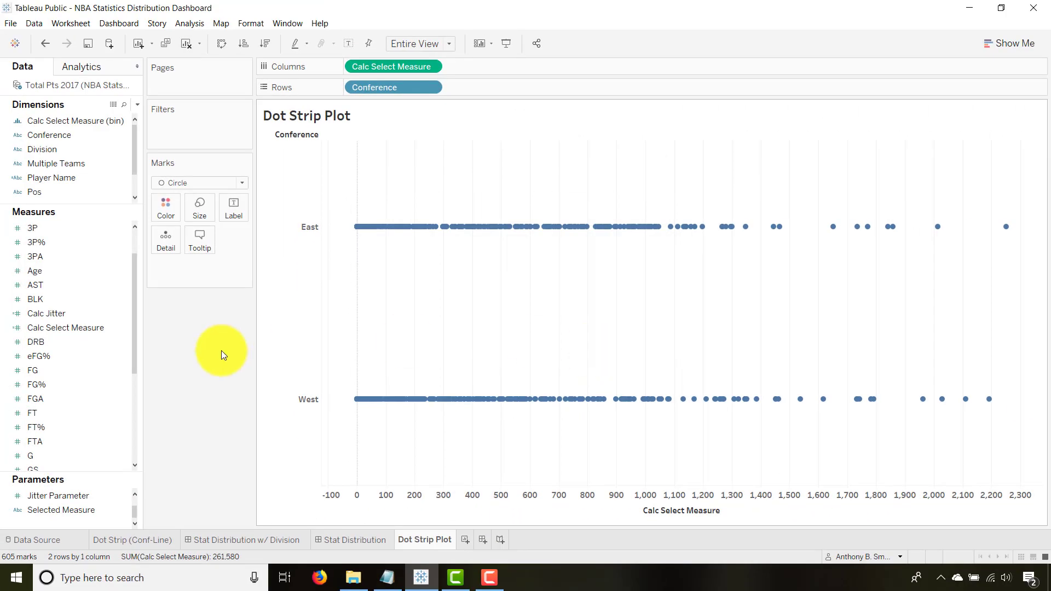
# - Review the formula of the Calc Jitter calculated field, especially its modulo operator, and close the editor
pyautogui.rightClick(59, 314)
pyautogui.click(88, 370)
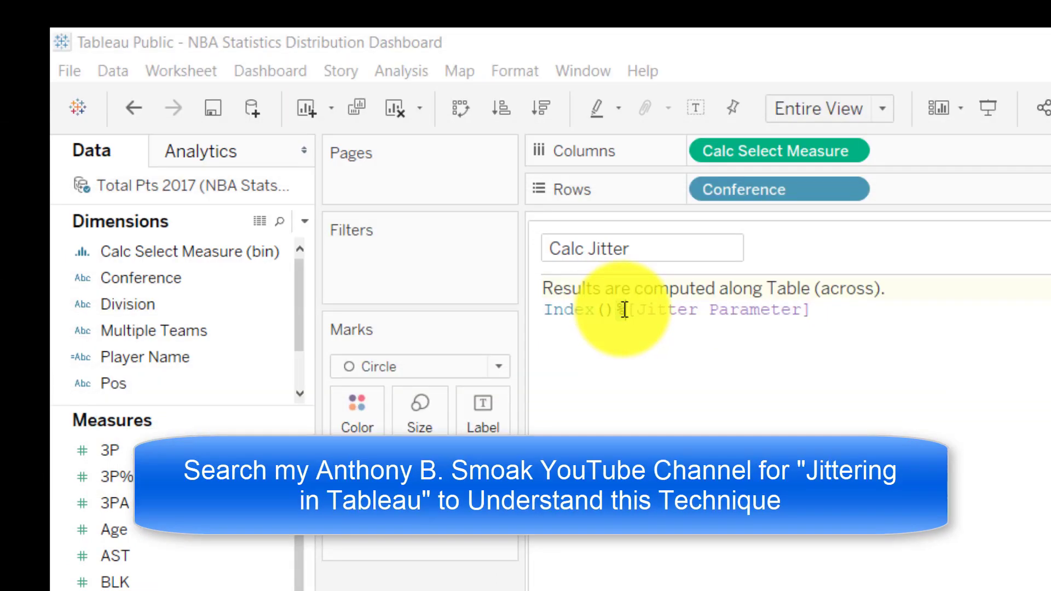
pyautogui.doubleClick(620, 309)
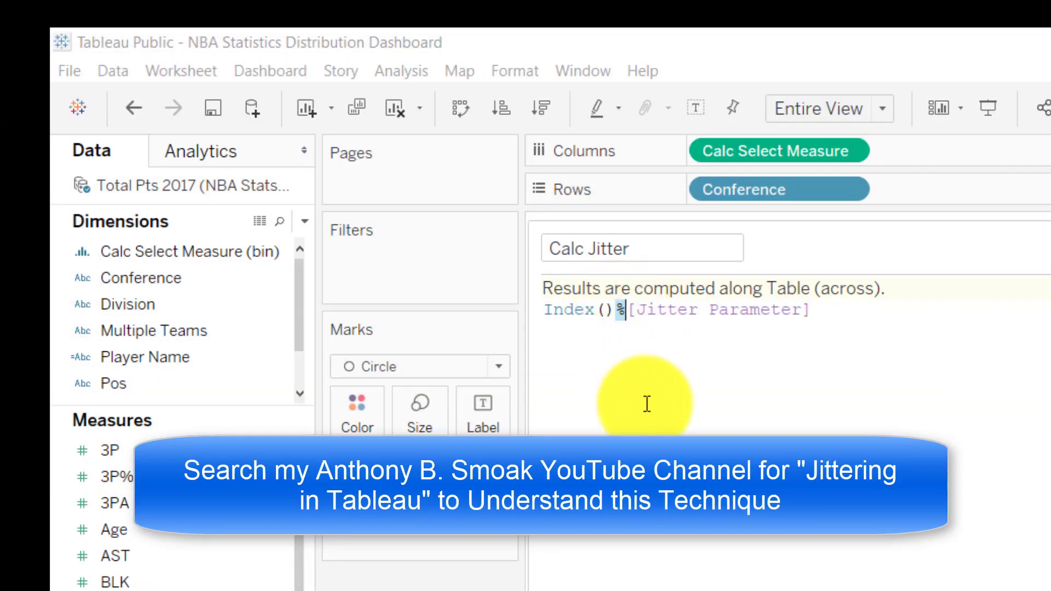
pyautogui.click(838, 307)
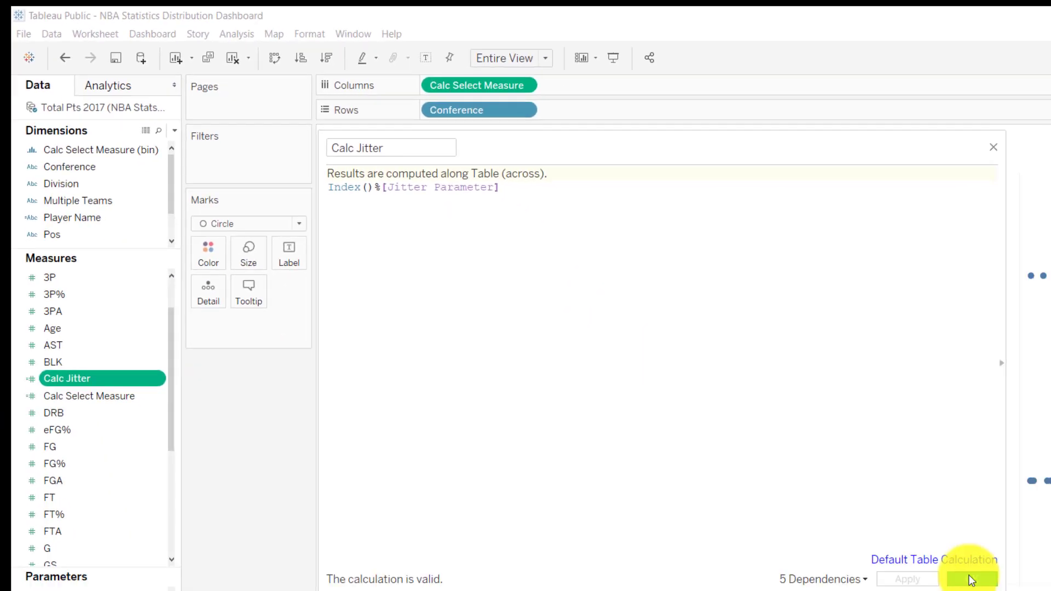
pyautogui.click(966, 574)
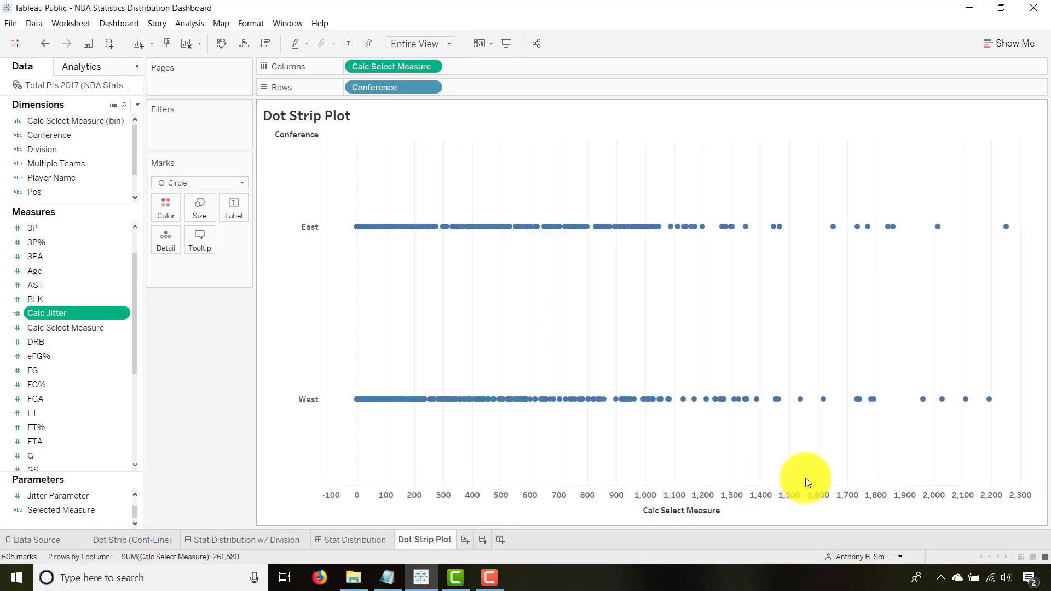
# - Add Calc Jitter to the rows after Conference and show the Jitter Parameter control beside the plot
pyautogui.moveTo(1006, 233)
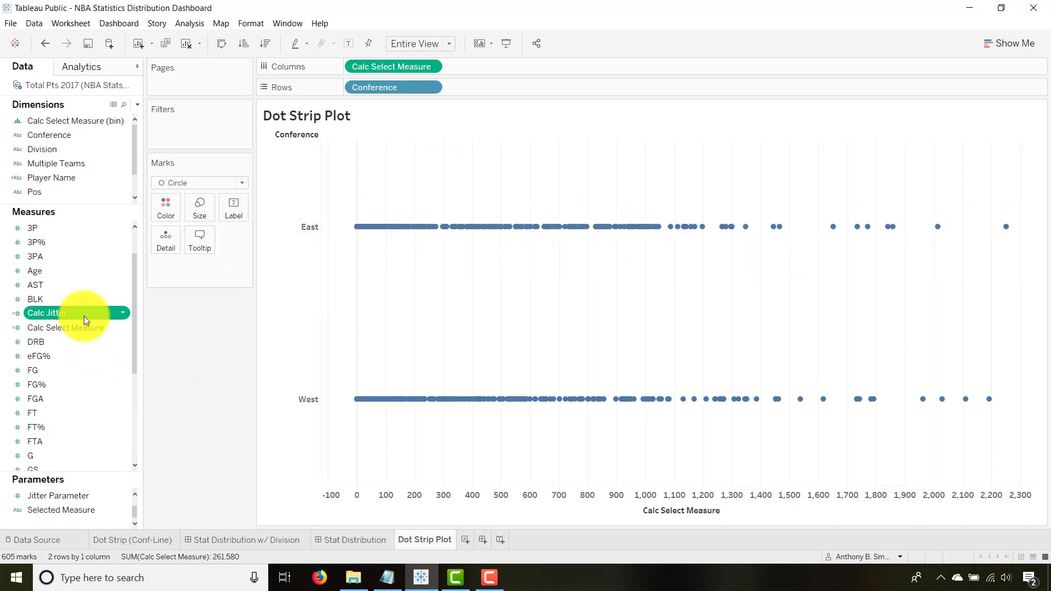
pyautogui.moveTo(76, 311); pyautogui.dragTo(527, 84)
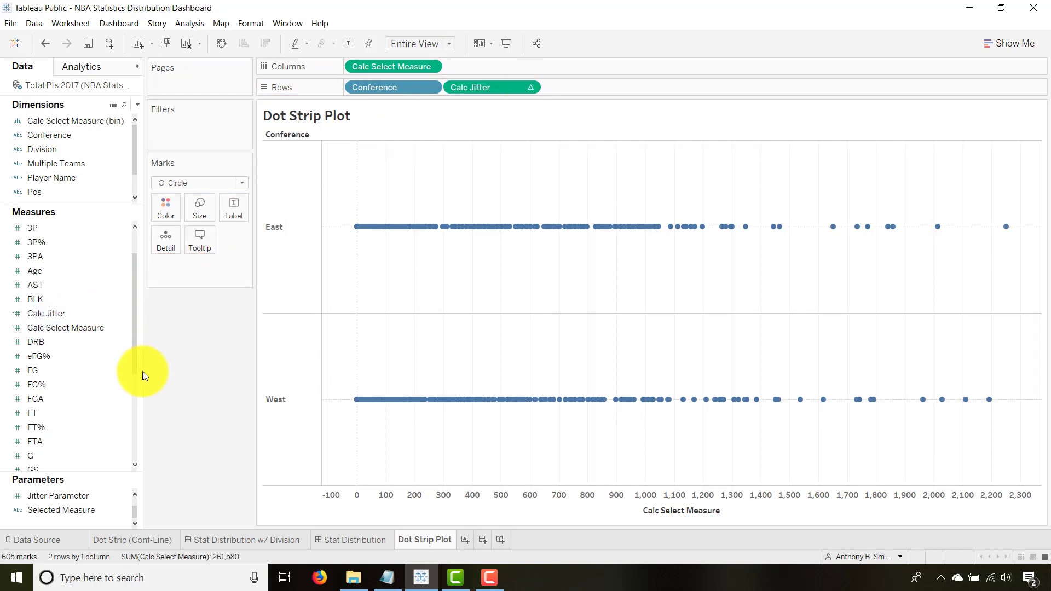
pyautogui.rightClick(82, 329)
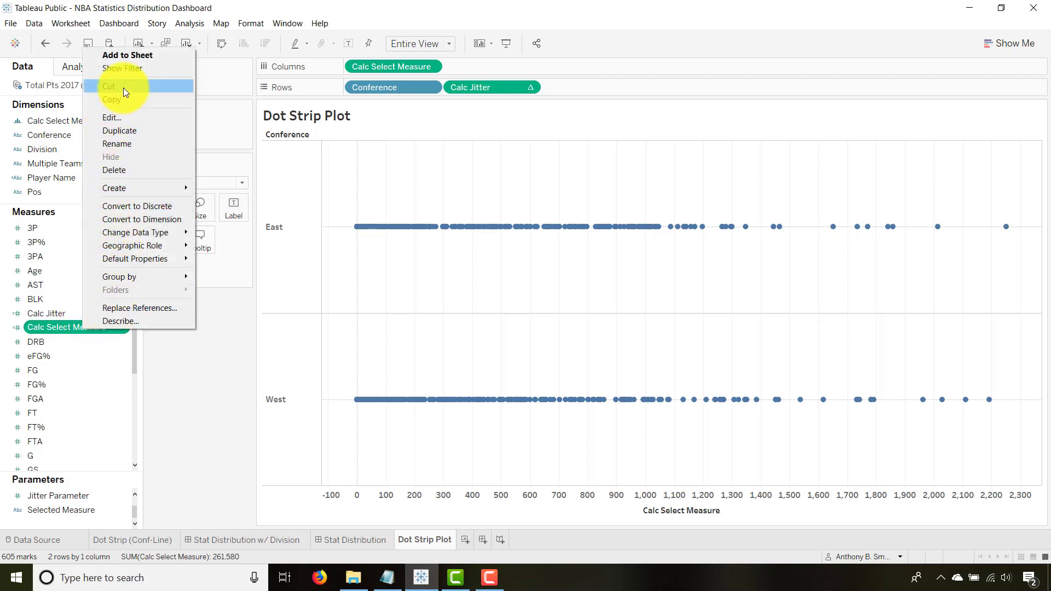
pyautogui.click(213, 414)
pyautogui.rightClick(74, 495)
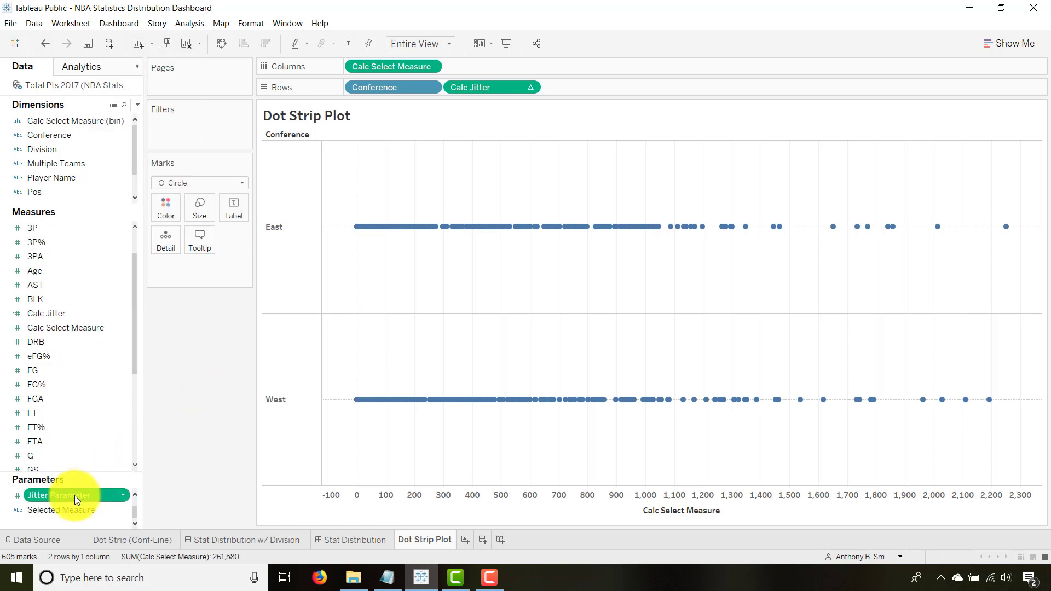
pyautogui.click(125, 300)
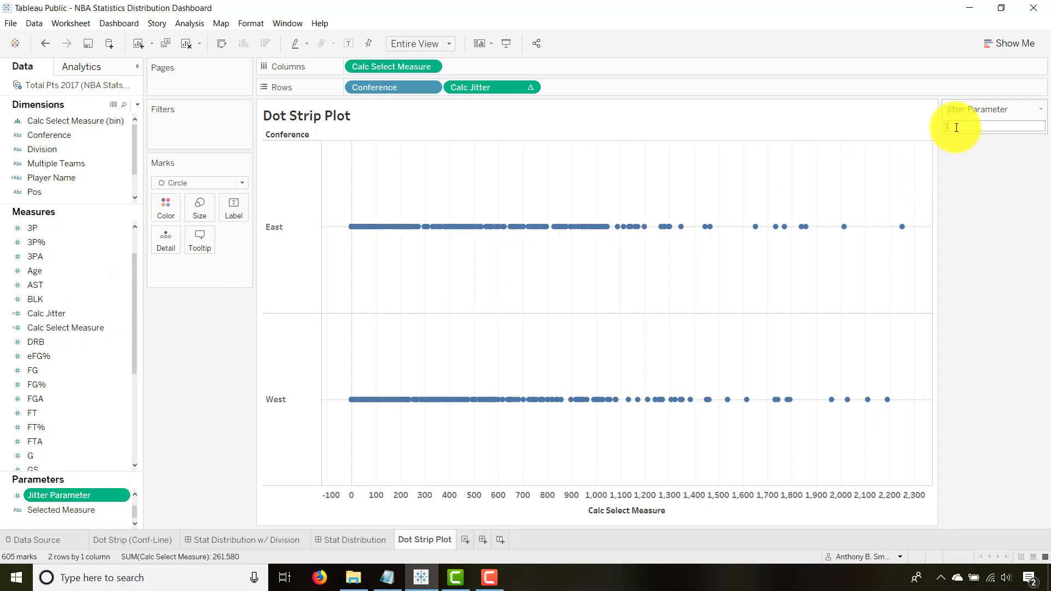
# - Try Jitter Parameter values of 2 and 3, and finish with the value set to 50
pyautogui.press('Return')
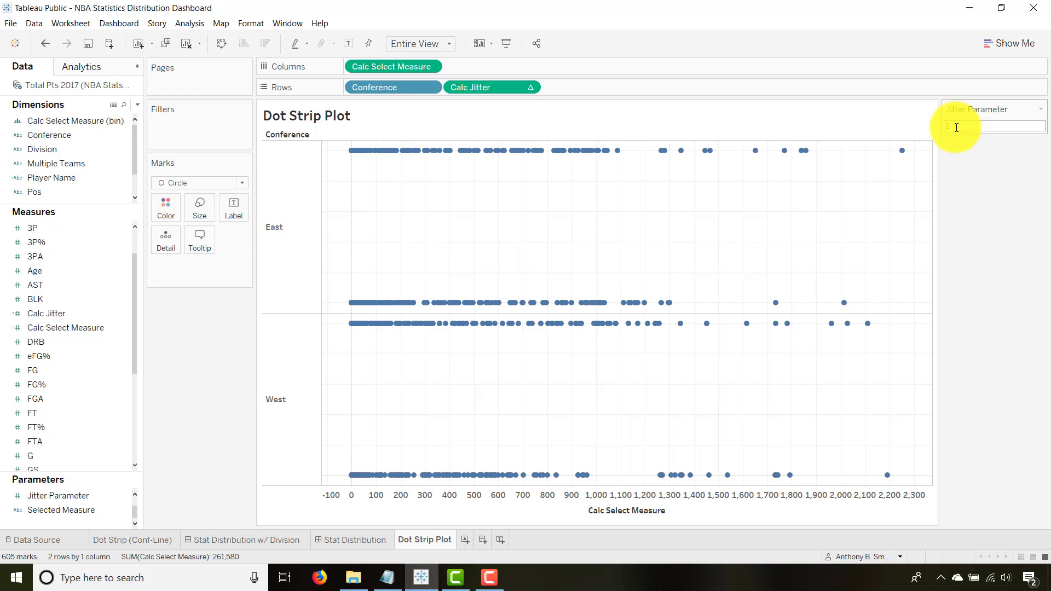
pyautogui.press('Return')
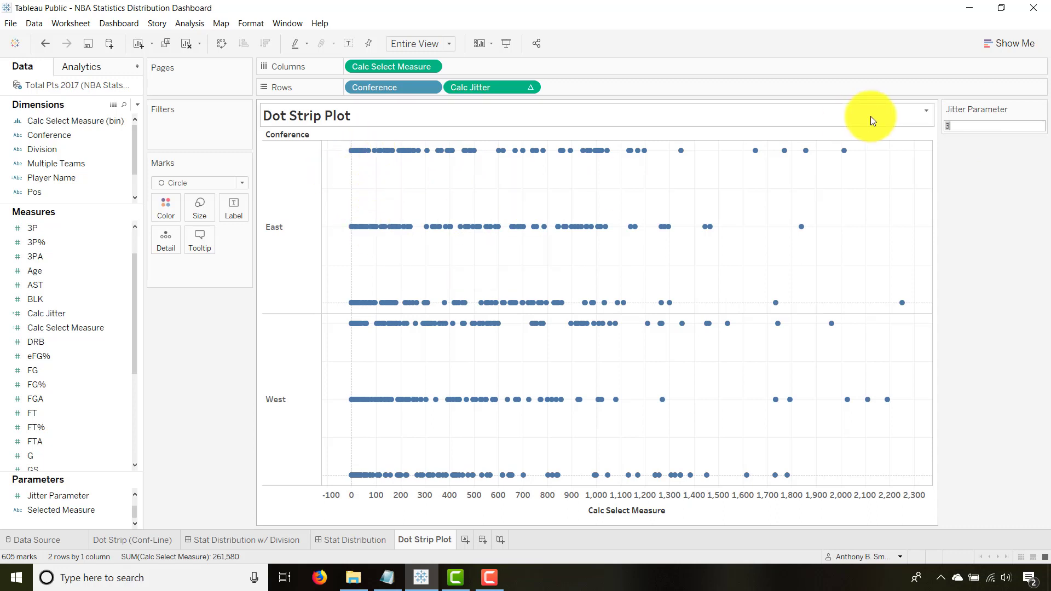
pyautogui.click(942, 127)
pyautogui.write('50')
pyautogui.press('Return')
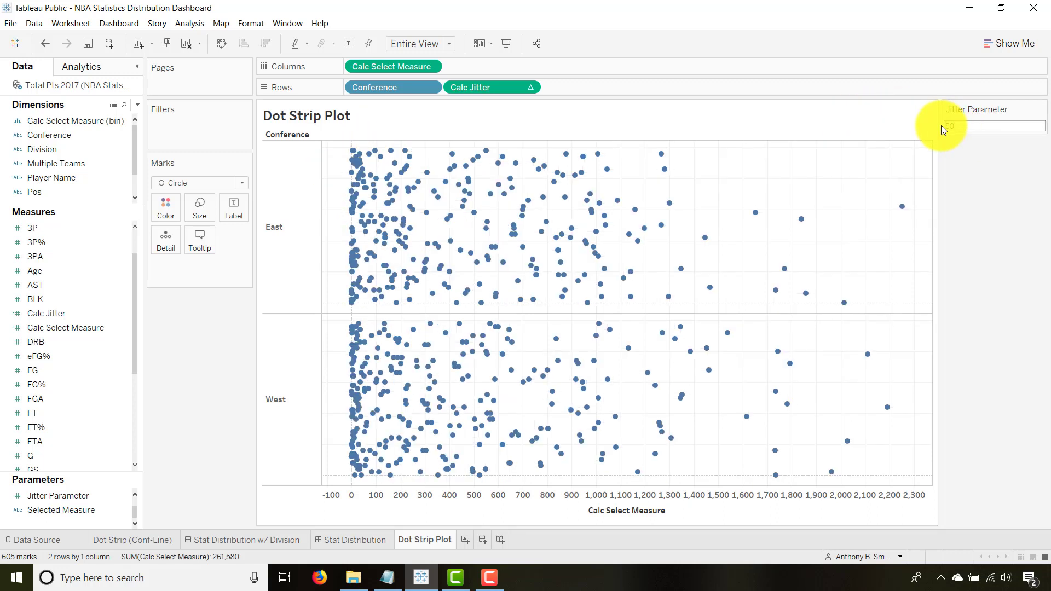
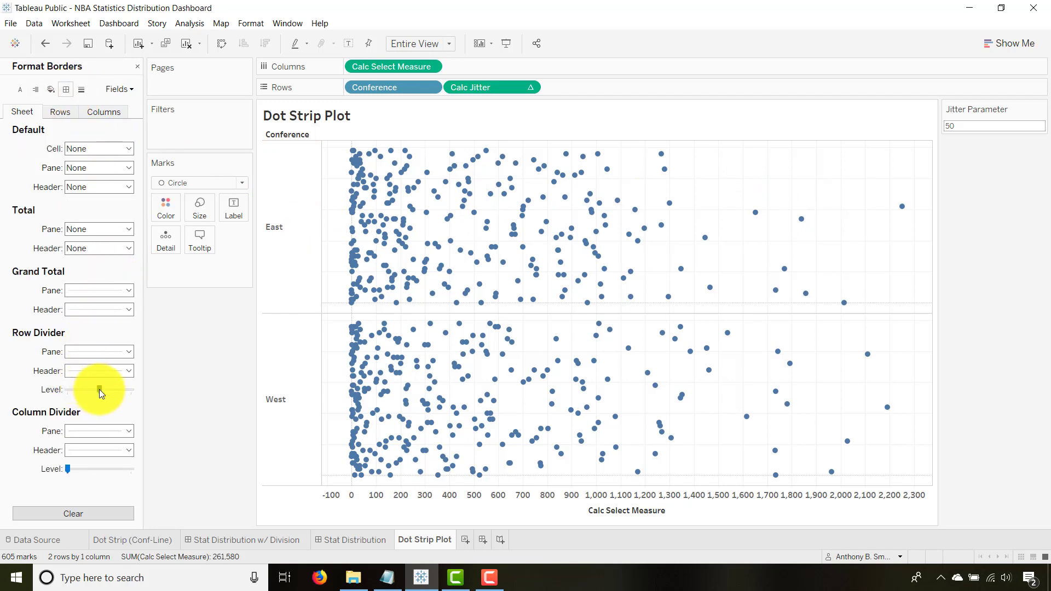
# - Lower the row divider level to its minimum and set the sheet's grid lines to None
pyautogui.click(63, 392)
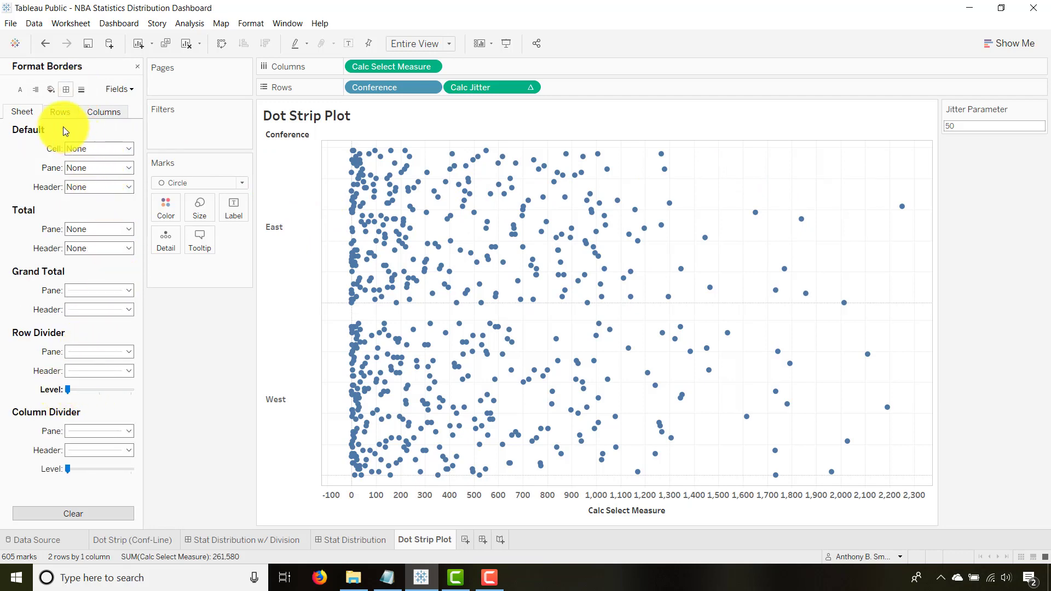
pyautogui.click(81, 90)
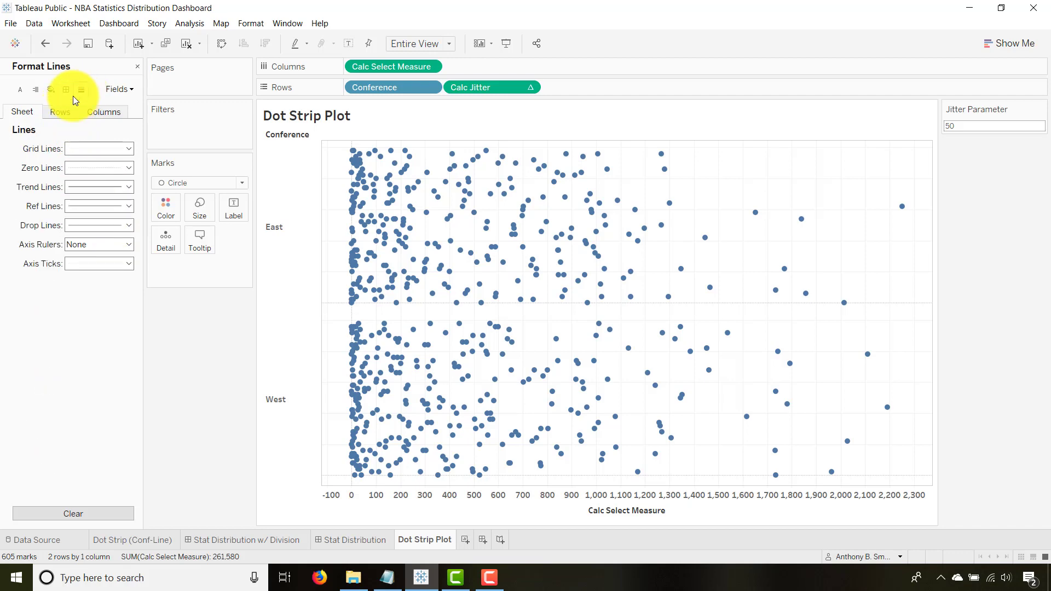
pyautogui.click(121, 147)
pyautogui.click(110, 161)
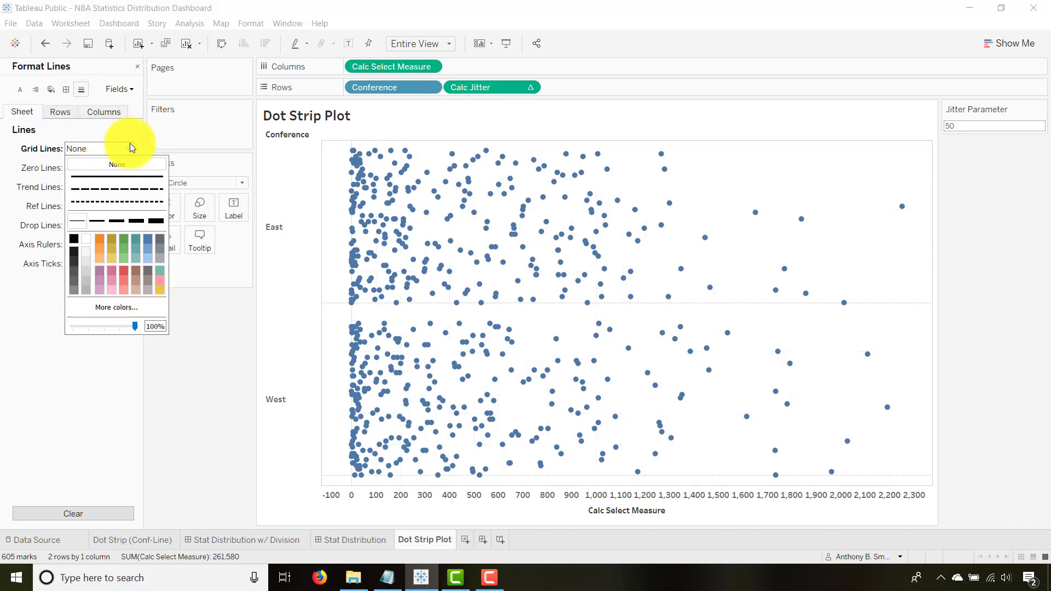
# - Set the sheet's zero lines to None and check the line formatting for rows and columns
pyautogui.click(132, 150)
pyautogui.click(131, 166)
pyautogui.click(113, 184)
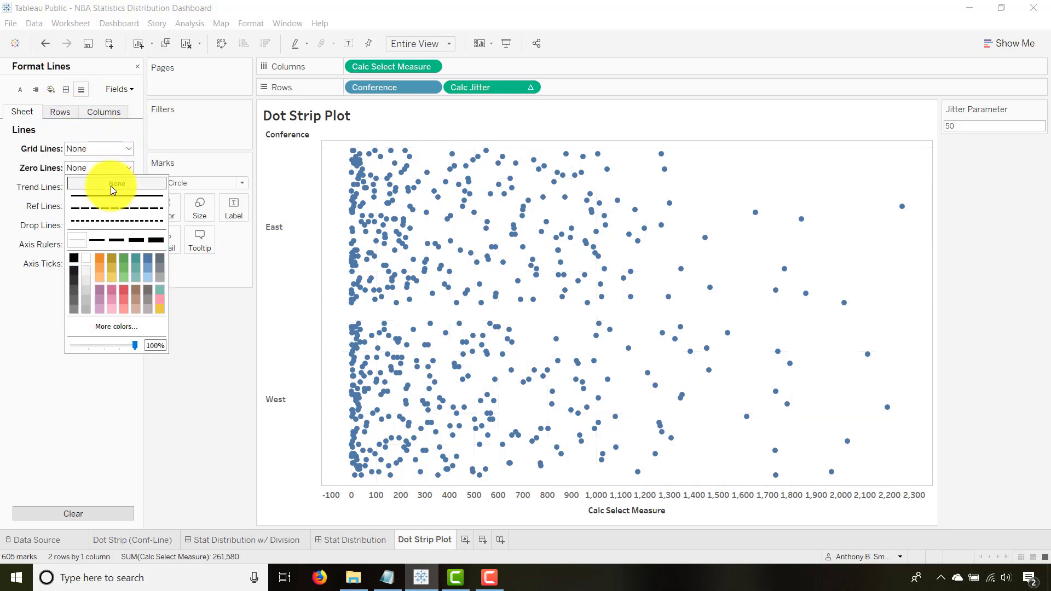
pyautogui.click(41, 415)
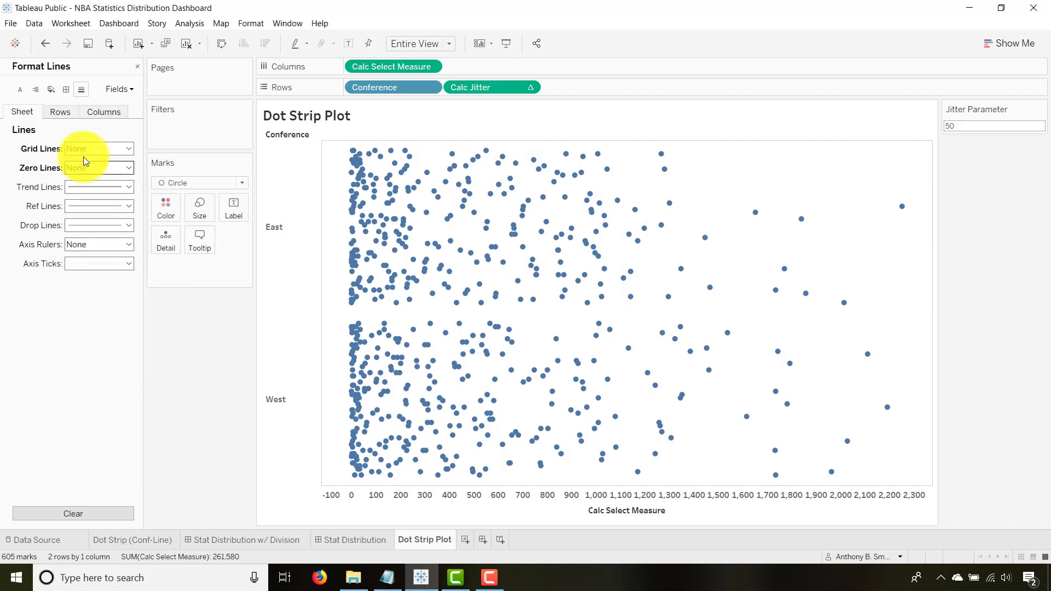
pyautogui.click(59, 114)
pyautogui.click(99, 113)
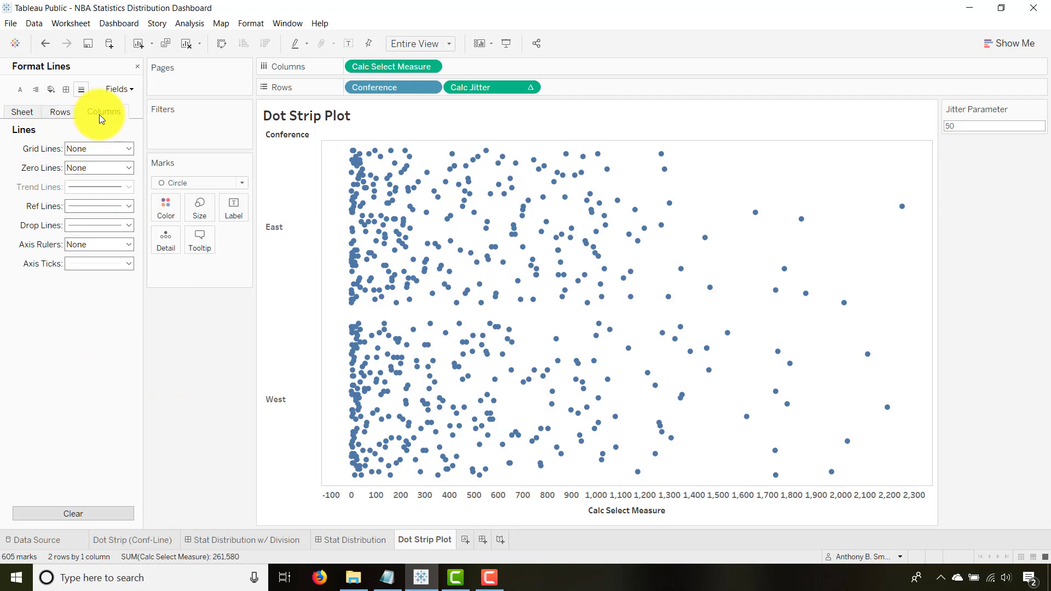
# - Set the pane borders of the column divider and the row divider to None, and close the border formatting
pyautogui.click(66, 90)
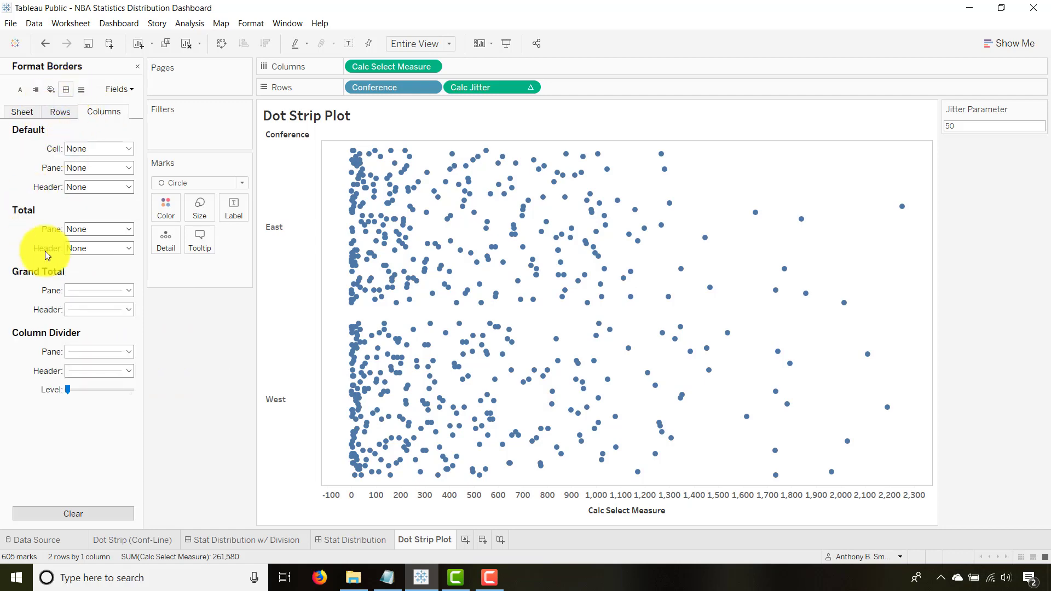
pyautogui.click(120, 354)
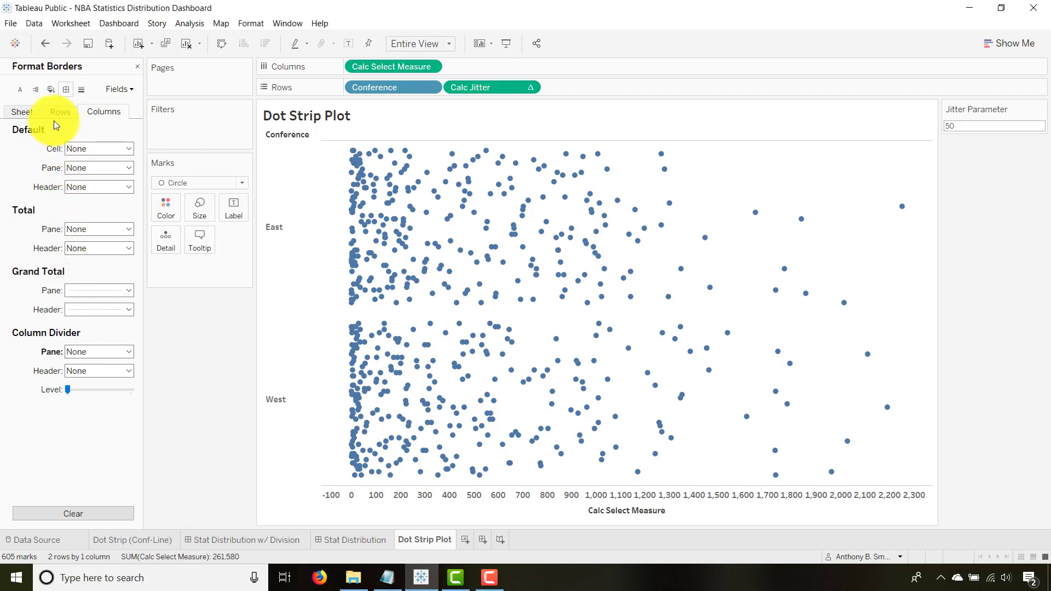
pyautogui.click(55, 113)
pyautogui.click(127, 353)
pyautogui.click(123, 368)
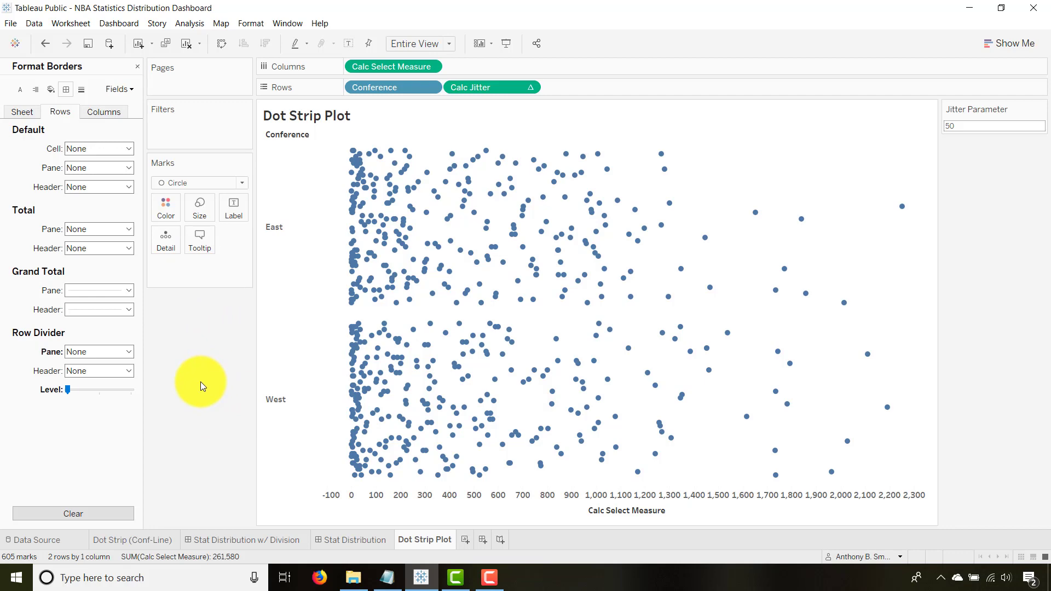
pyautogui.click(137, 67)
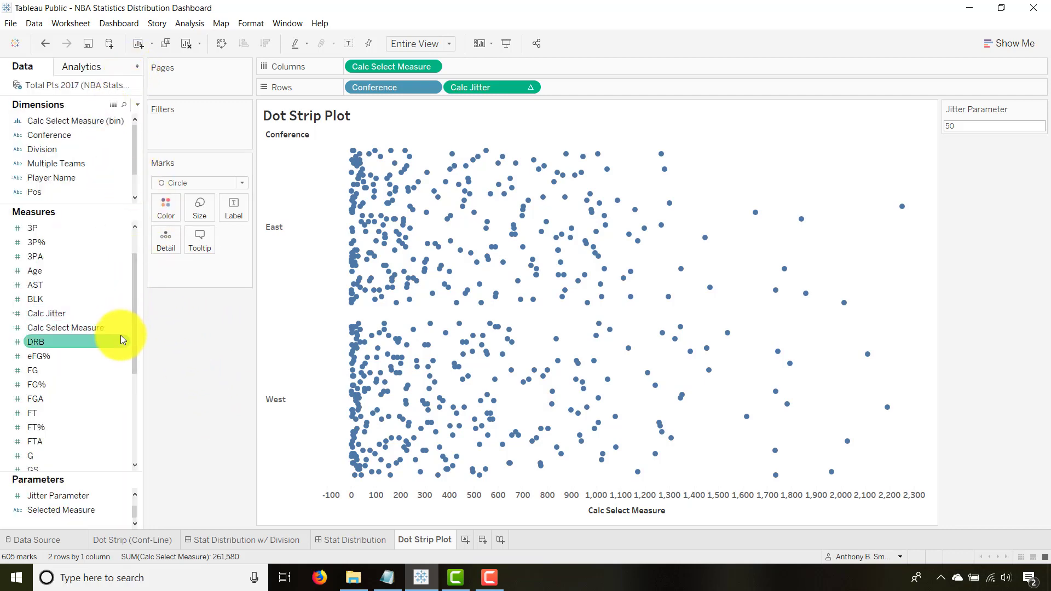
# - Color the marks by Calc Select Measure and check the color palette settings without changing them
pyautogui.moveTo(63, 328); pyautogui.dragTo(168, 208)
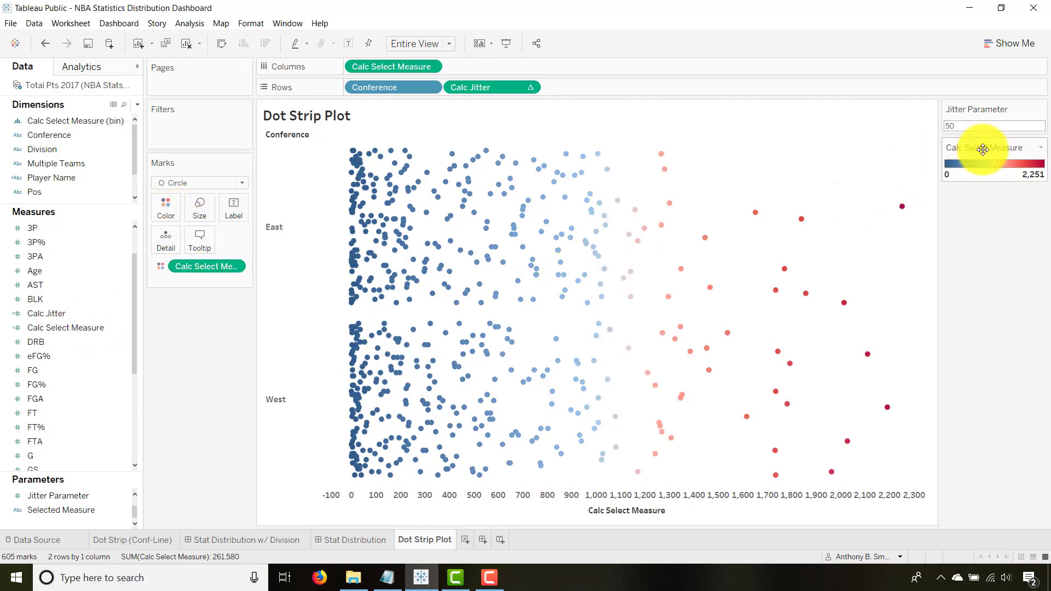
pyautogui.click(1040, 149)
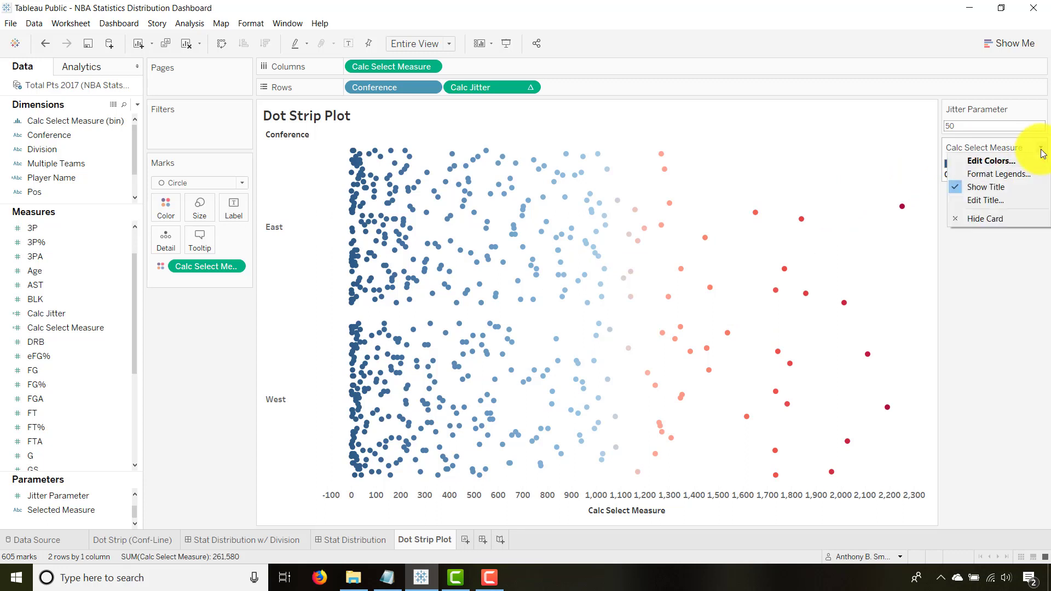
pyautogui.click(1026, 160)
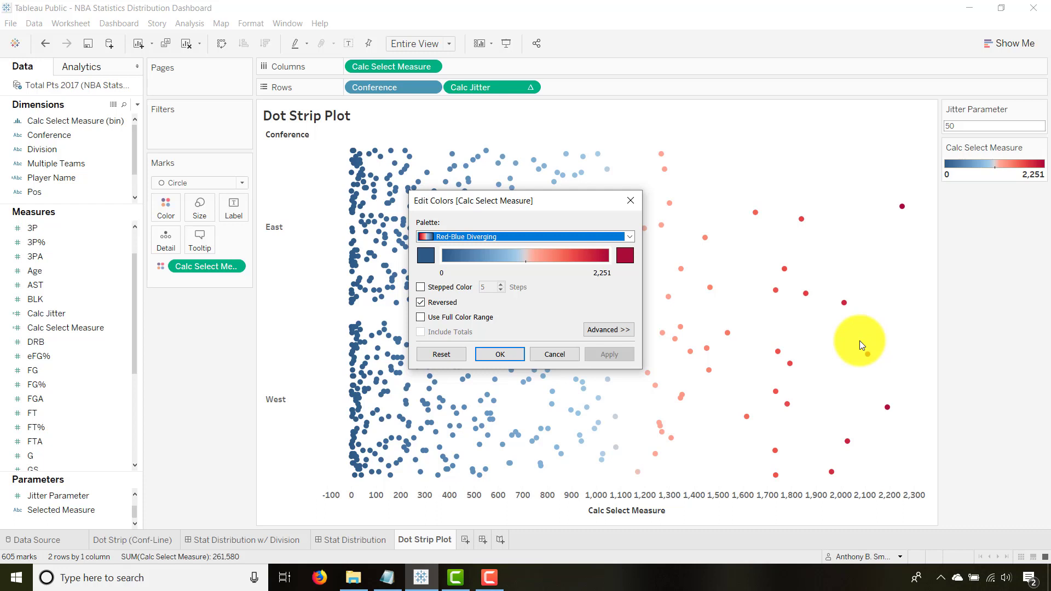
pyautogui.click(631, 200)
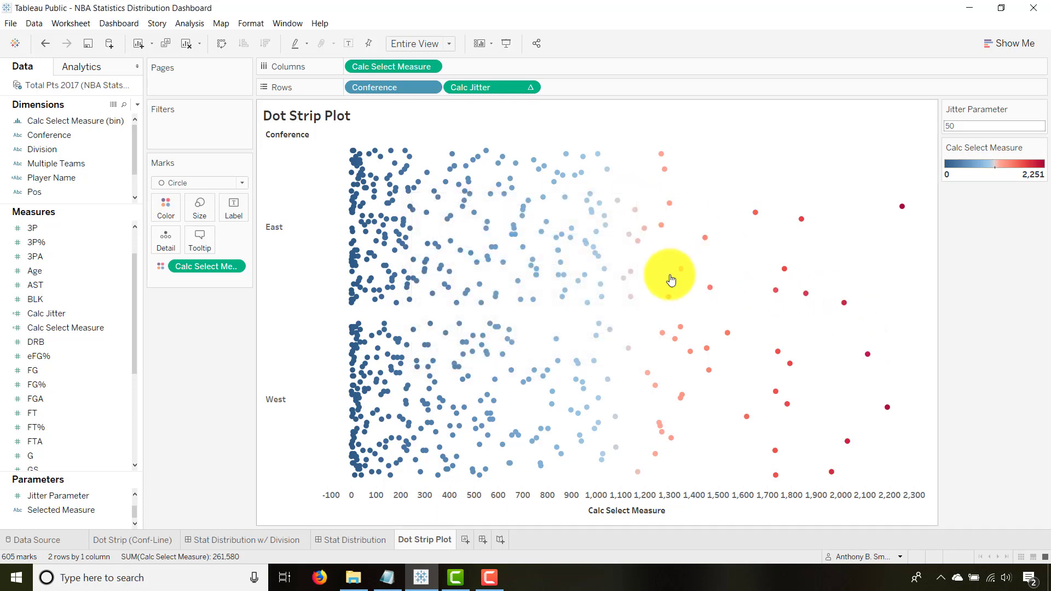
# - Give the Calc Select Measure axis a fixed start of -10 and an automatic end, keeping the scale unreversed
pyautogui.rightClick(525, 513)
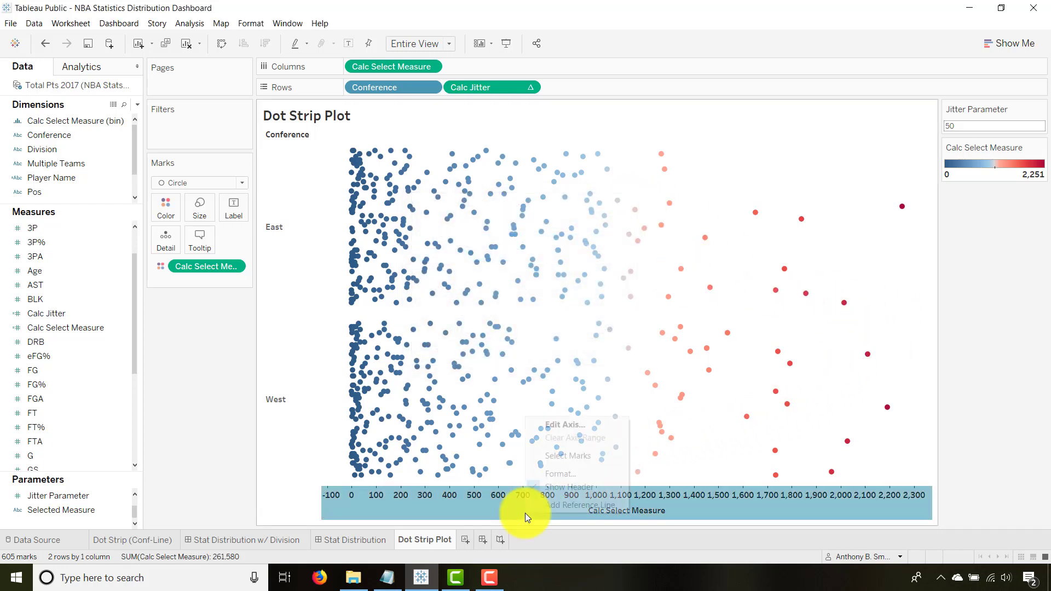
pyautogui.click(550, 426)
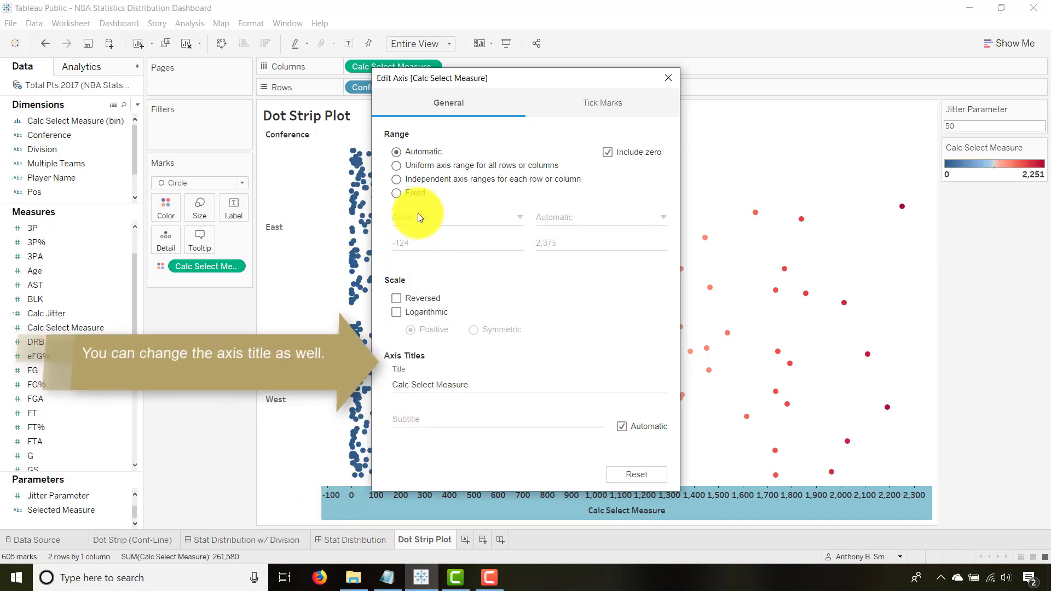
pyautogui.click(397, 193)
pyautogui.doubleClick(419, 242)
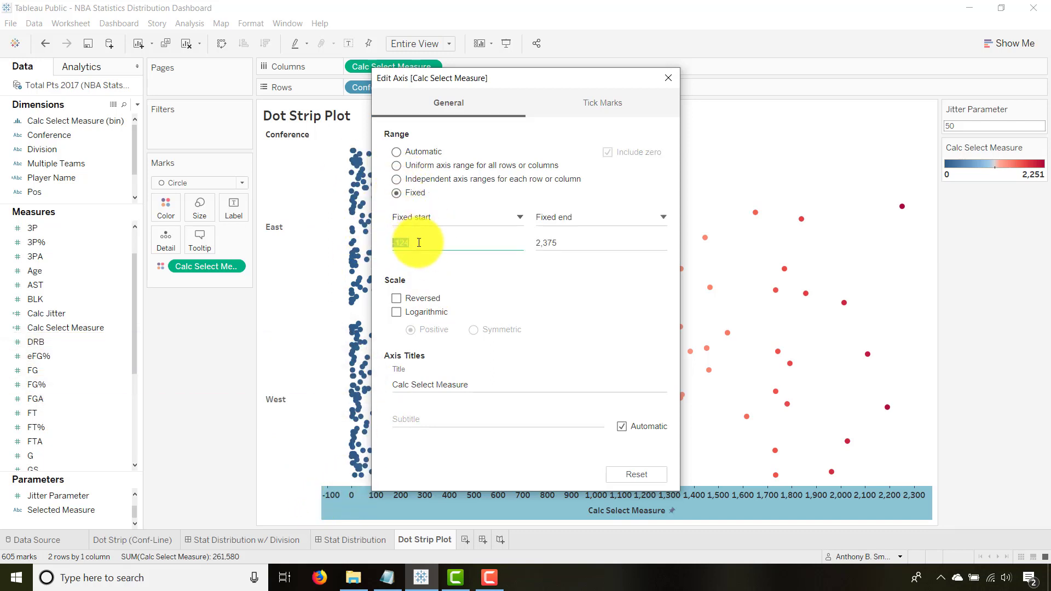
pyautogui.write('-10')
pyautogui.click(396, 297)
pyautogui.click(573, 217)
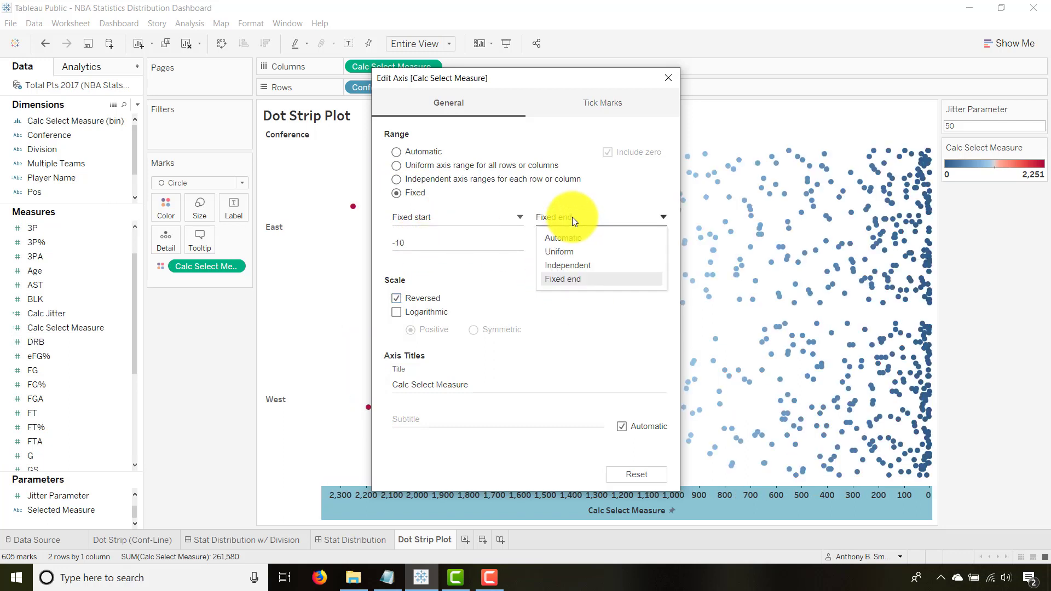
pyautogui.click(560, 238)
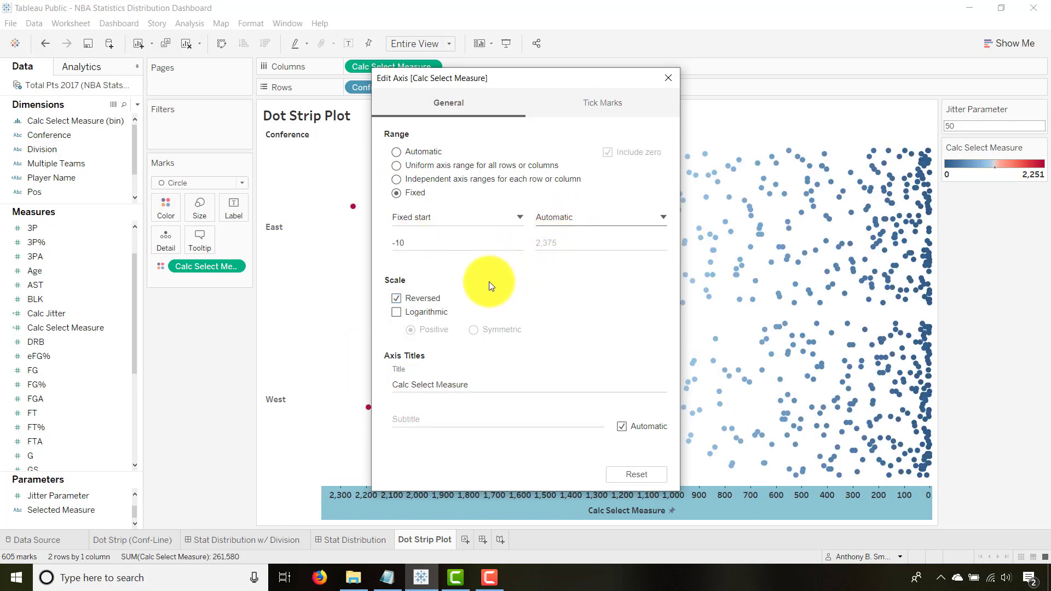
pyautogui.click(399, 296)
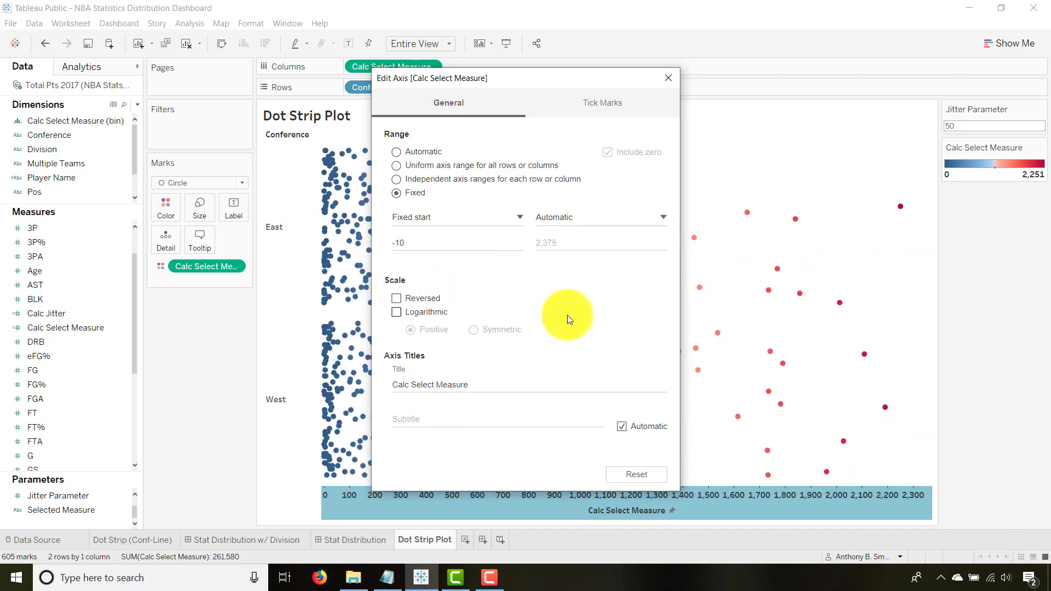
pyautogui.click(667, 80)
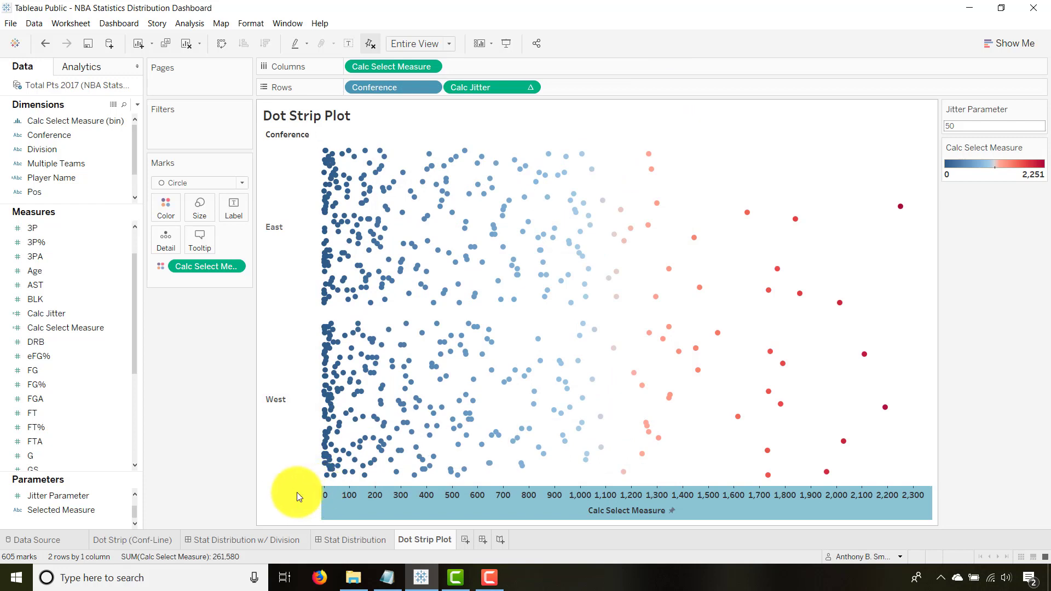
# - Add a per-cell average reference line to the Calc Select Measure axis with its label set to None
pyautogui.rightClick(437, 514)
pyautogui.click(472, 505)
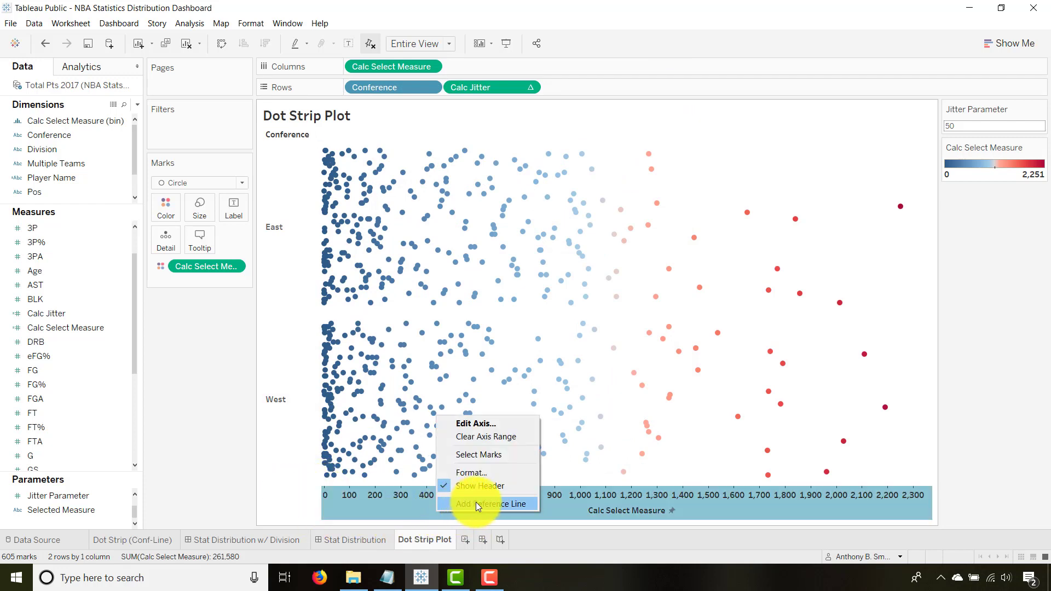
pyautogui.click(522, 211)
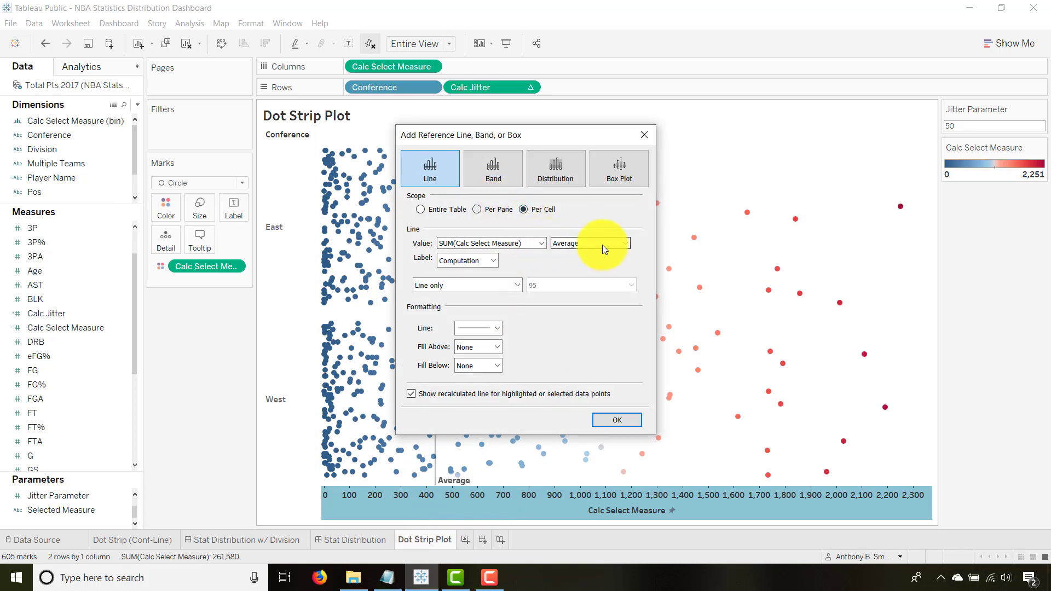
pyautogui.click(495, 260)
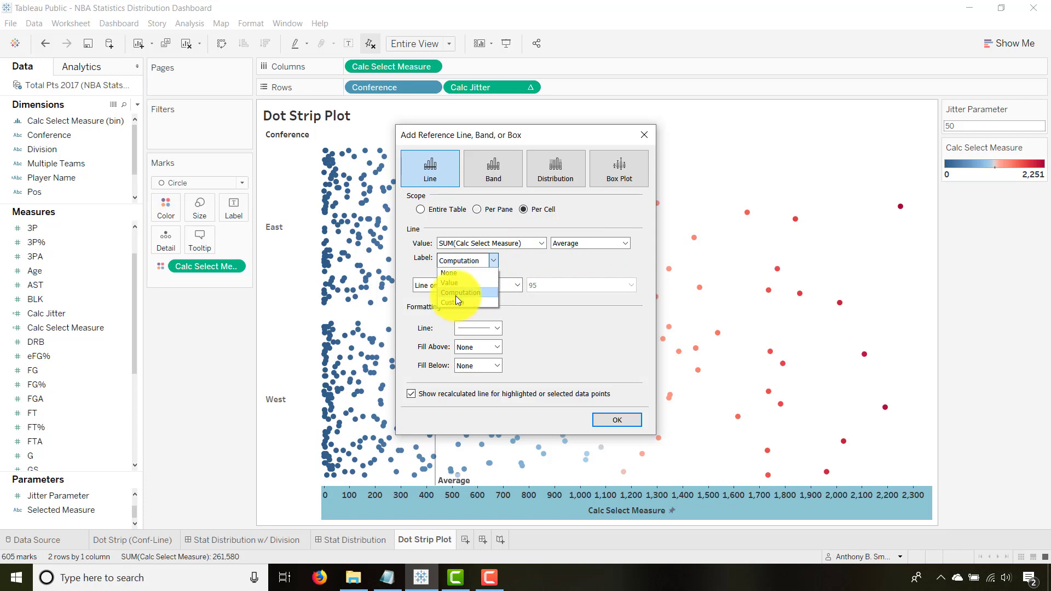
pyautogui.click(453, 269)
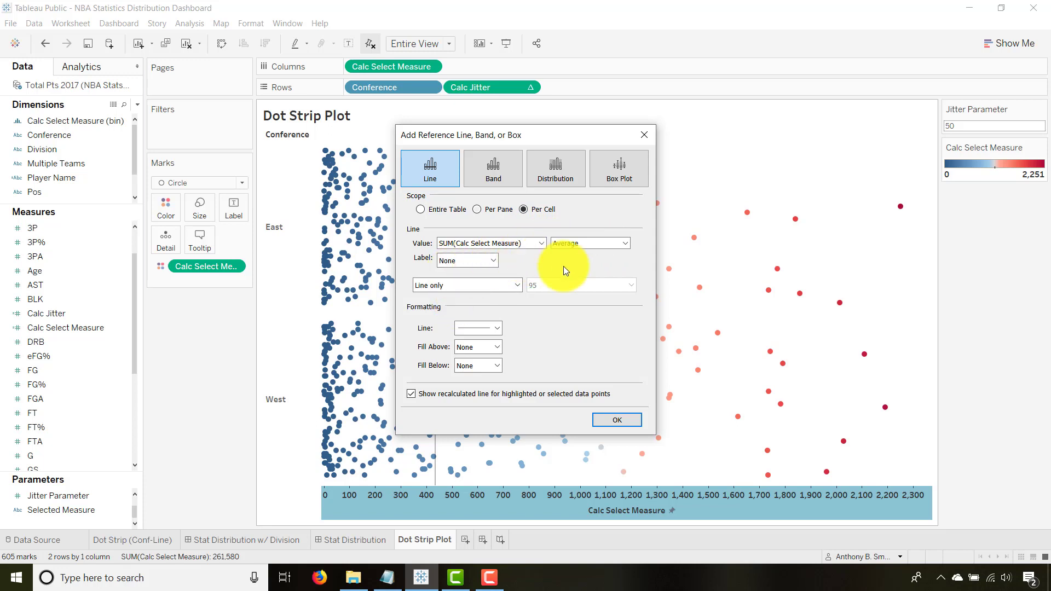
# - Format the average reference line as a thicker black line and apply it to the plot
pyautogui.click(495, 327)
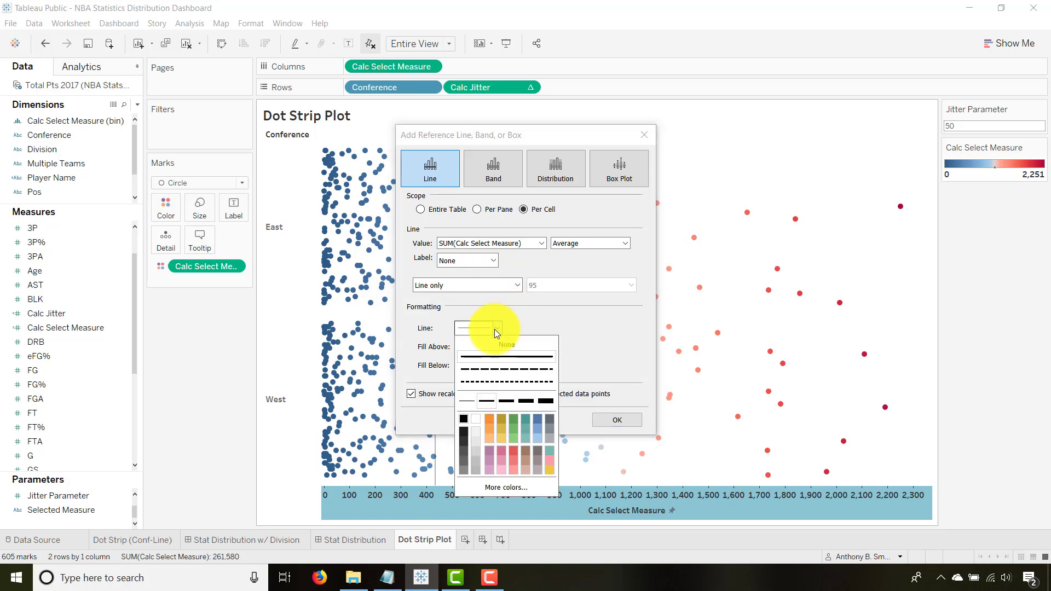
pyautogui.click(504, 403)
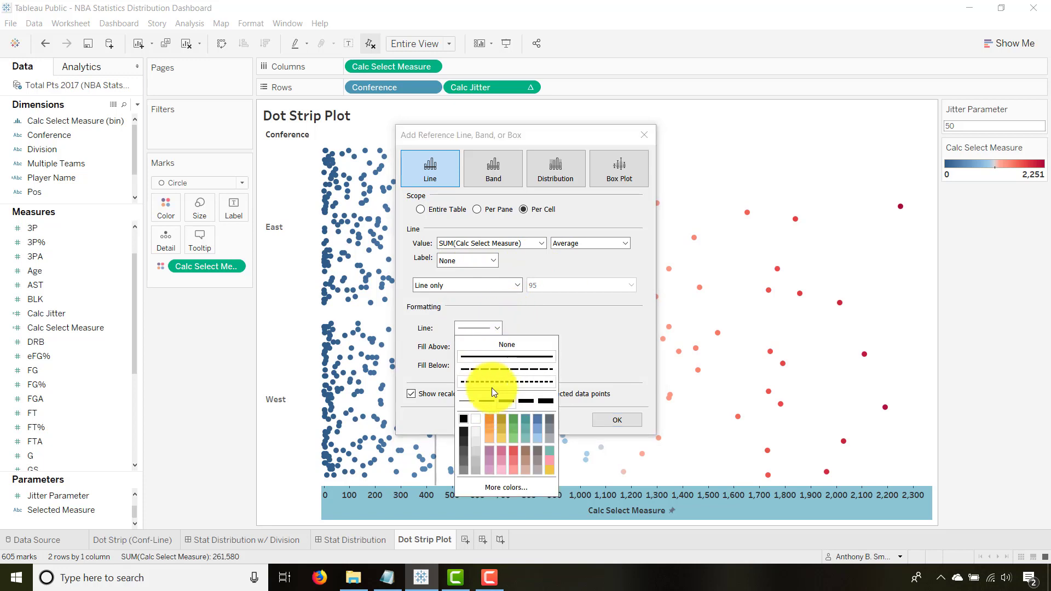
pyautogui.click(463, 419)
pyautogui.click(632, 354)
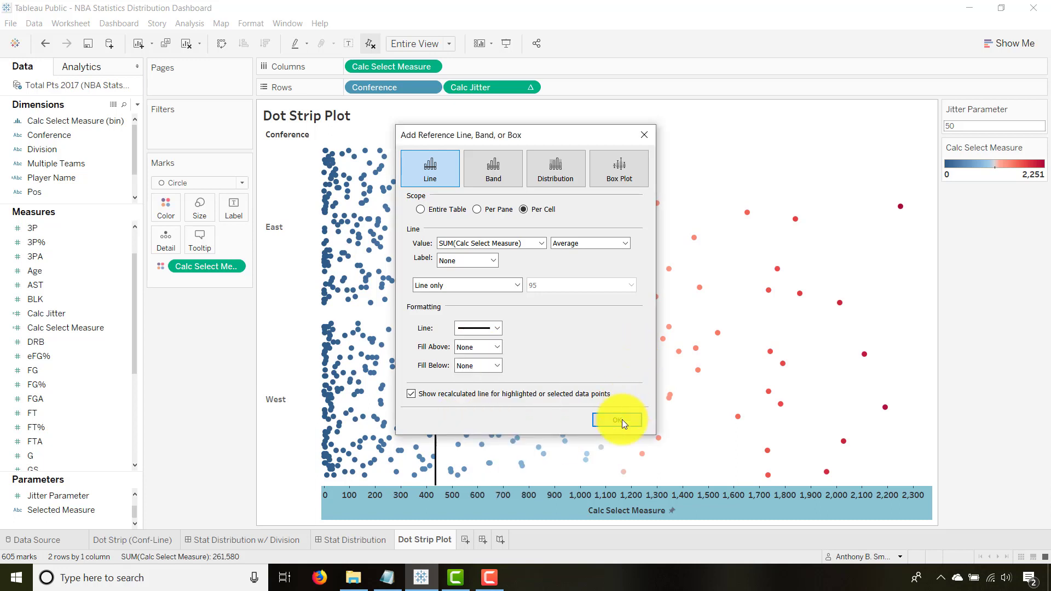
pyautogui.click(617, 420)
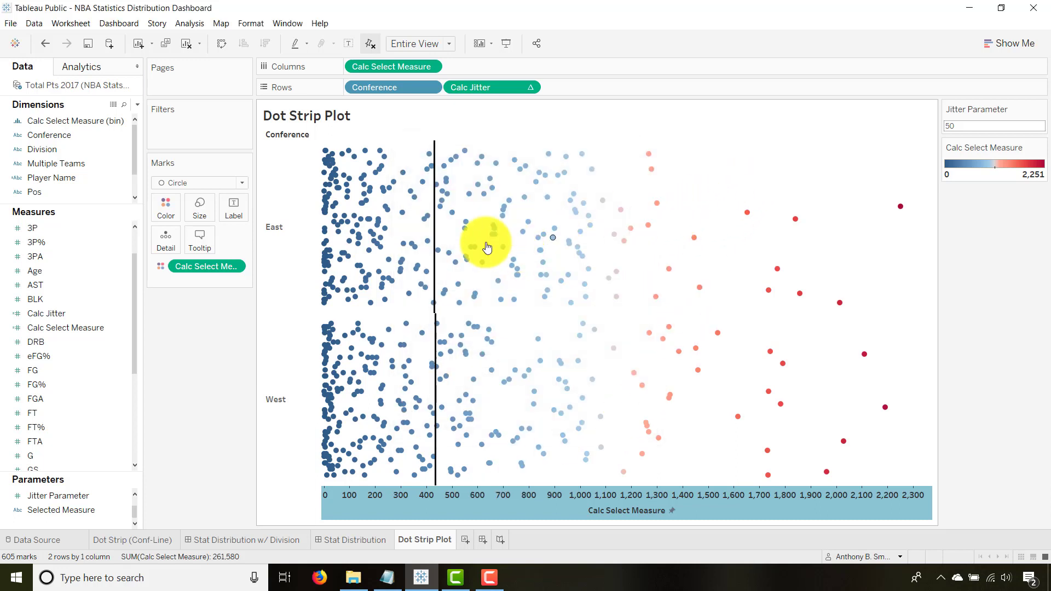
pyautogui.moveTo(436, 233)
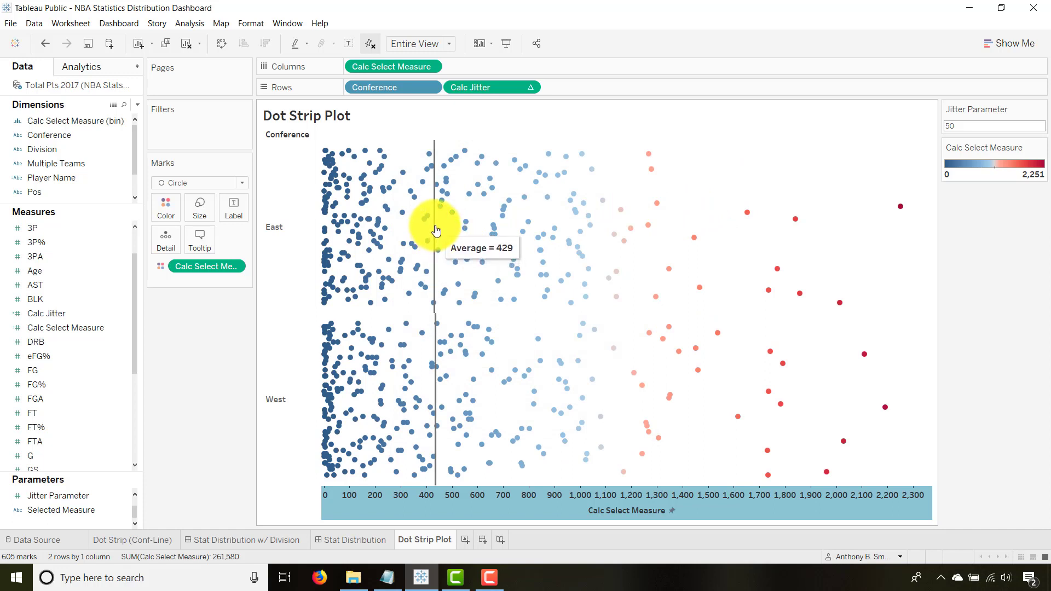
pyautogui.moveTo(436, 395)
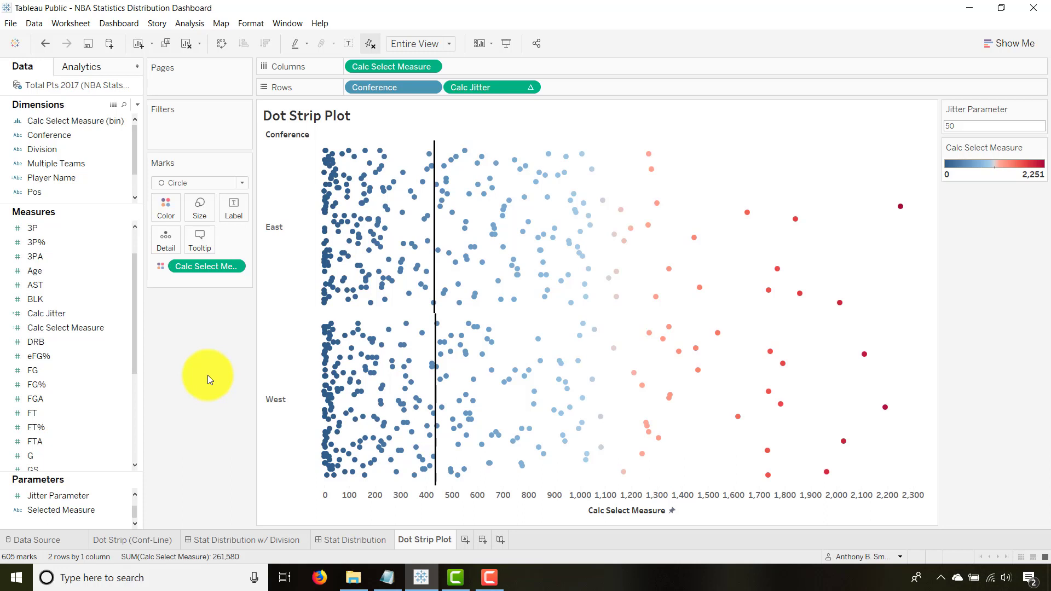
# - Set the opacity of the marks to 51% and add a border around the circles
pyautogui.click(164, 208)
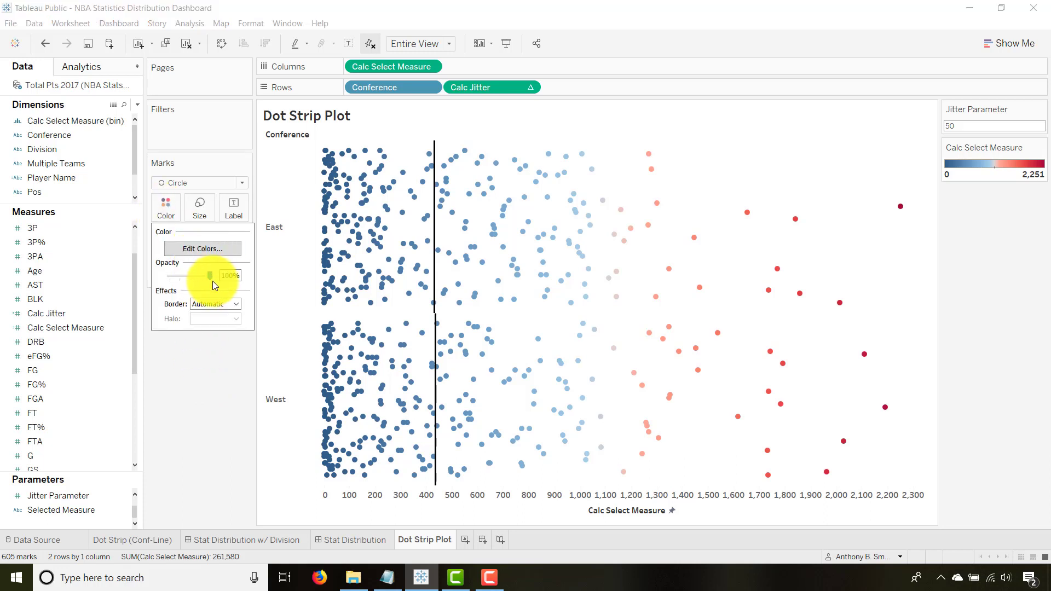
pyautogui.moveTo(193, 278); pyautogui.dragTo(191, 280)
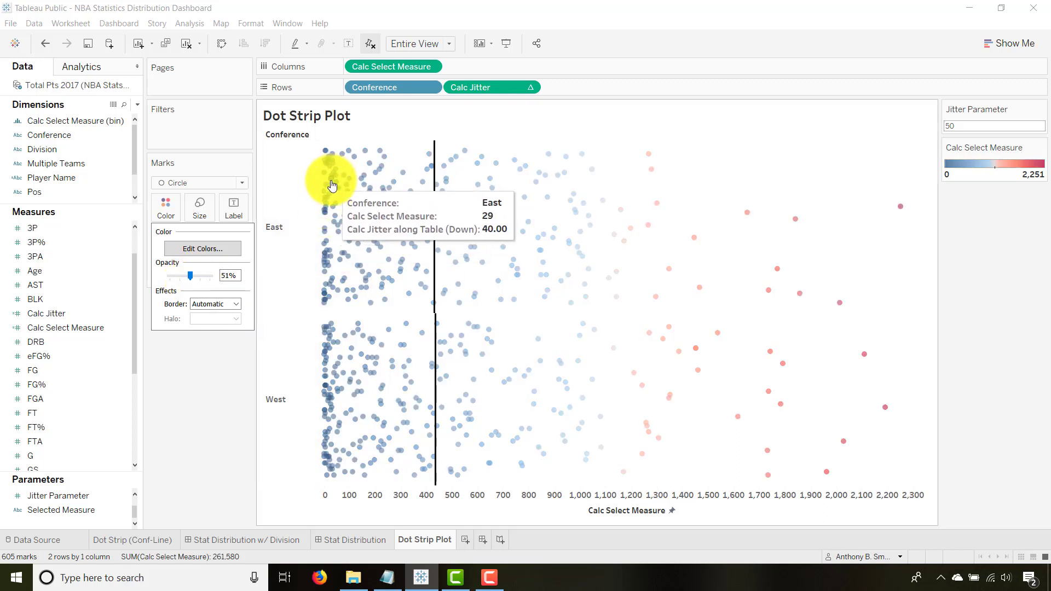
pyautogui.click(237, 303)
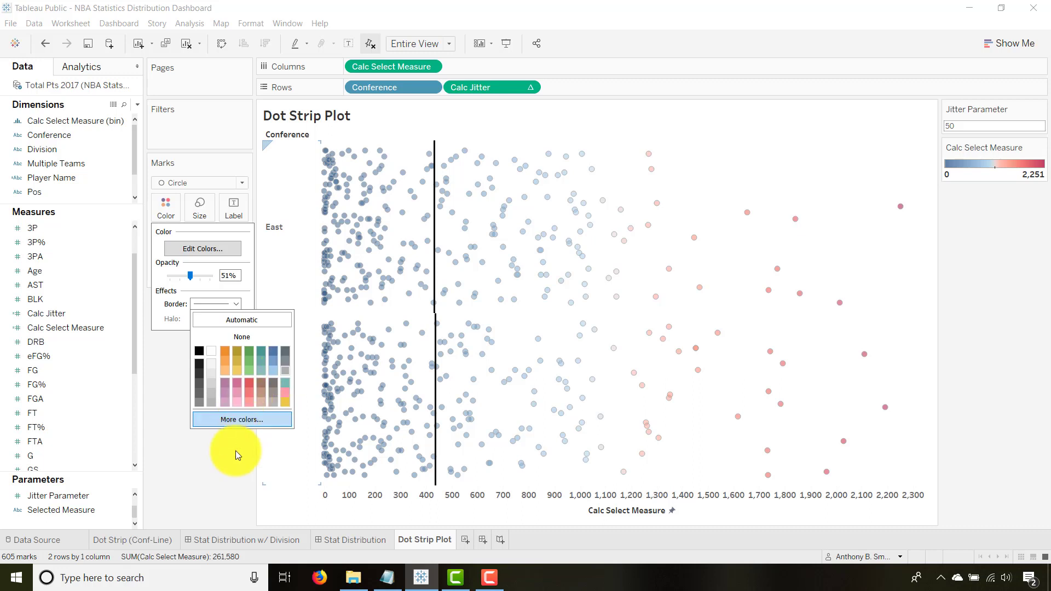
pyautogui.click(221, 474)
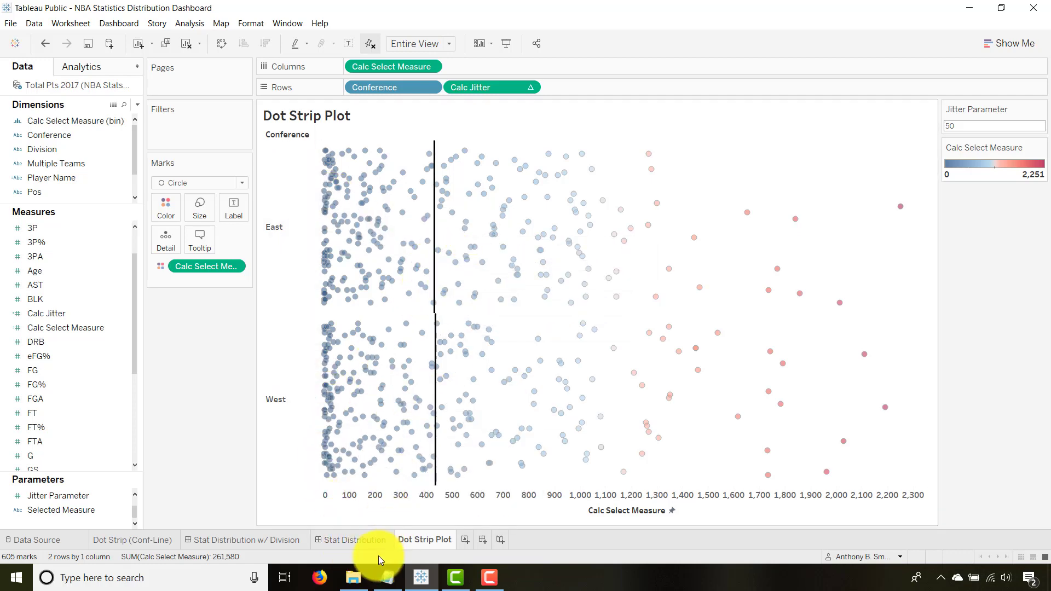
# - Unhide all sheets belonging to the Stat Distribution dashboard
pyautogui.click(342, 539)
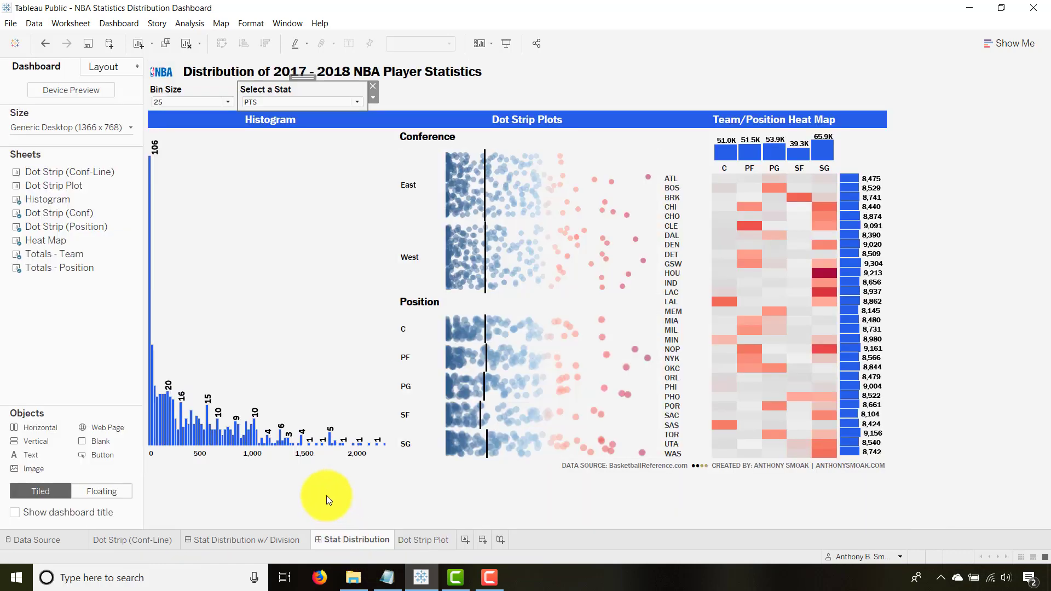
pyautogui.rightClick(350, 541)
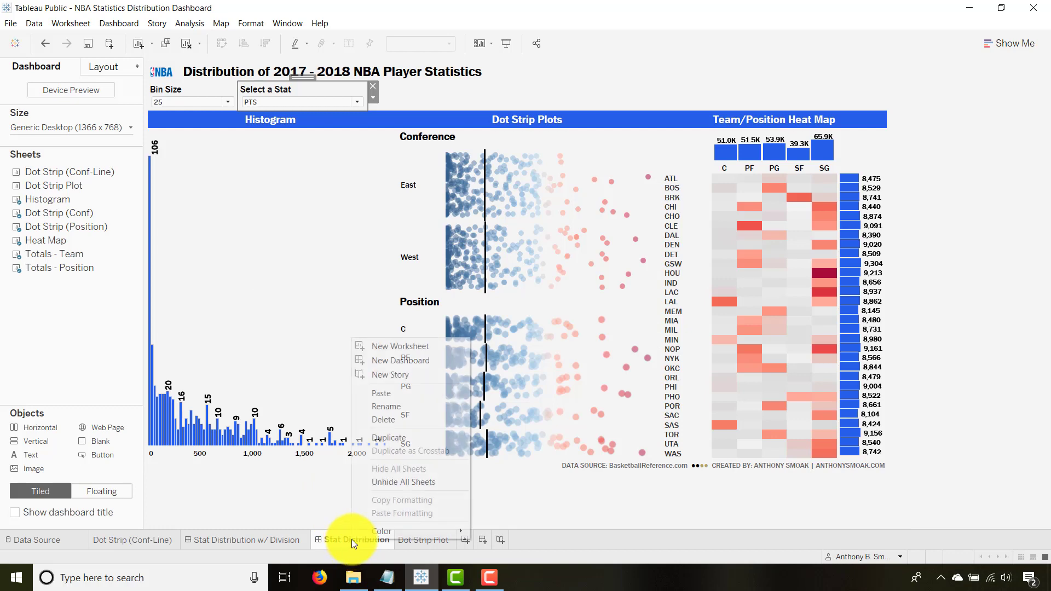
pyautogui.click(369, 480)
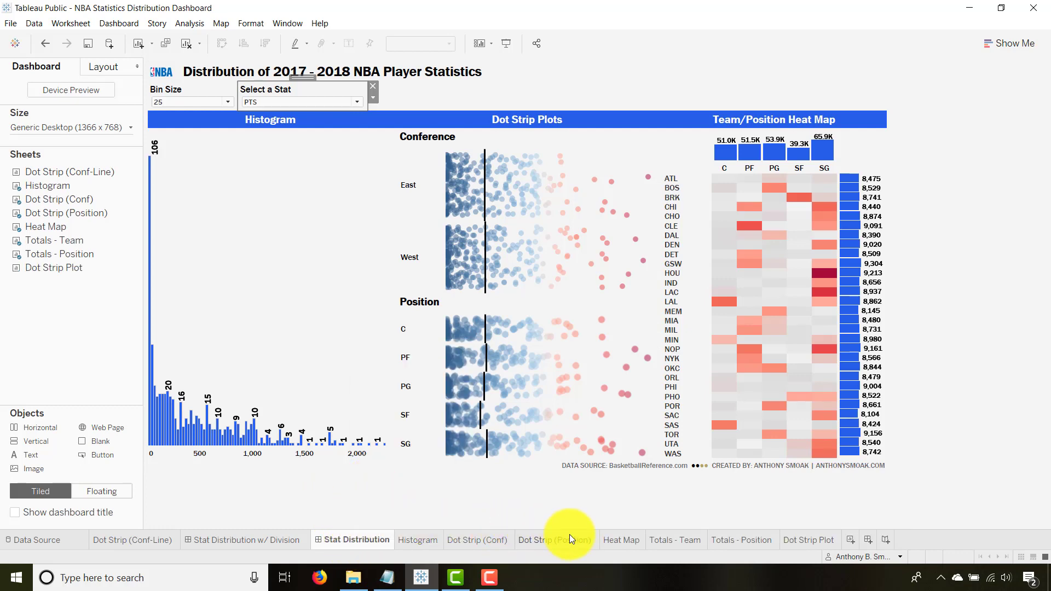
# - Copy the entire tooltip text from the Dot Strip (Position) sheet
pyautogui.click(544, 540)
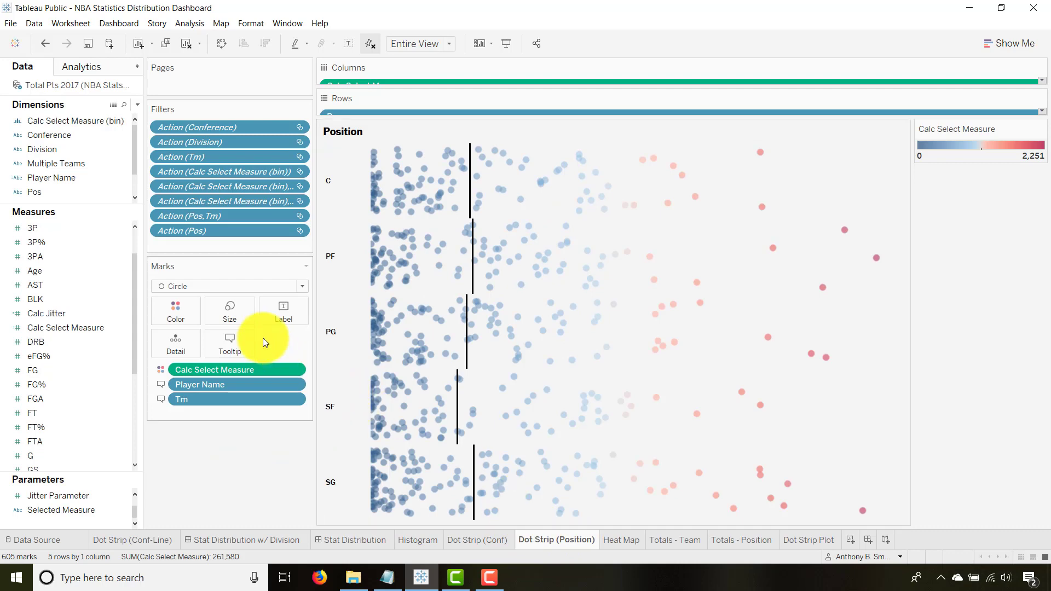
pyautogui.click(241, 351)
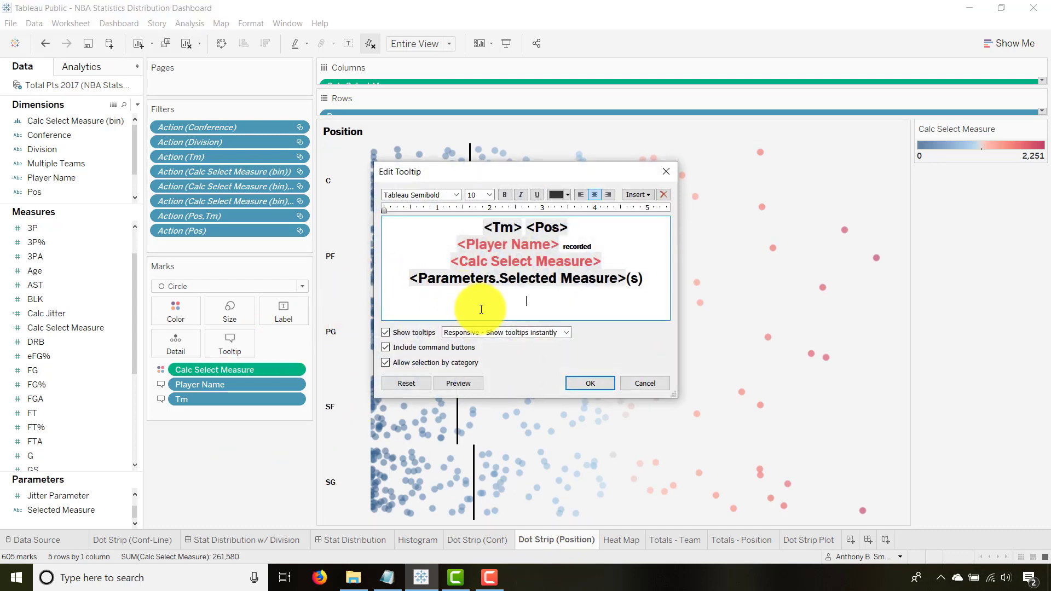
pyautogui.hotkey('ctrl', 'a')
pyautogui.hotkey('ctrl', 'c')
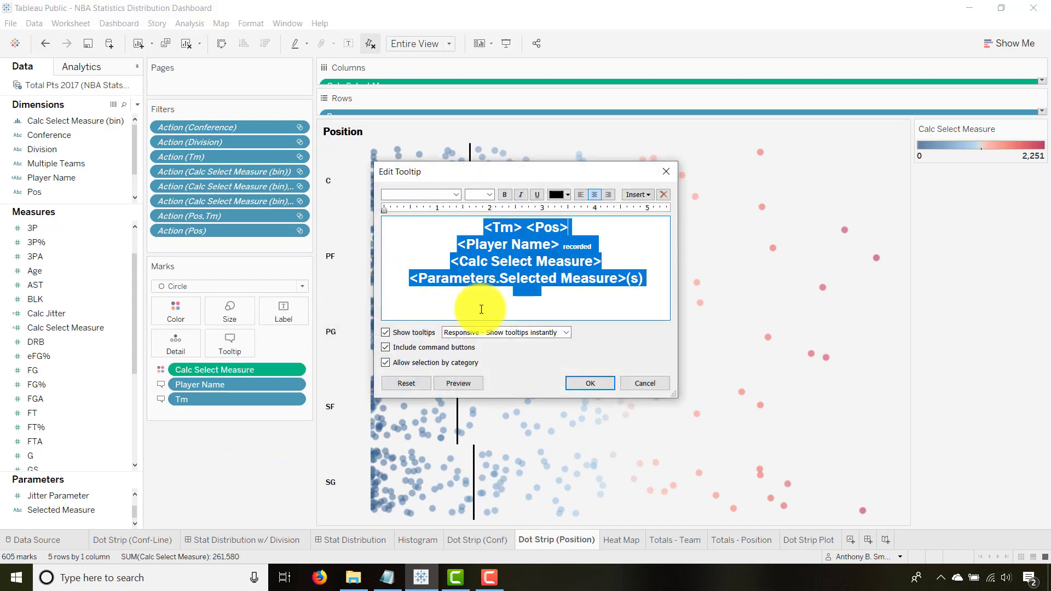
# - Return to the Dot Strip Plot sheet and add Player Name, Conference, Pos and Tm to the marks' tooltip
pyautogui.click(590, 386)
pyautogui.click(810, 539)
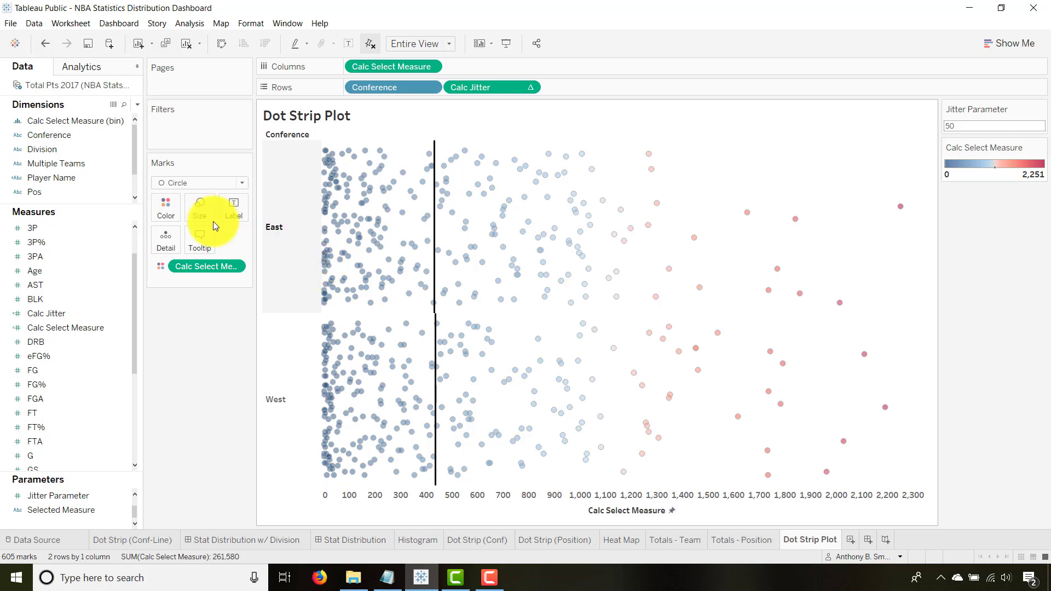
pyautogui.moveTo(51, 175); pyautogui.dragTo(195, 235)
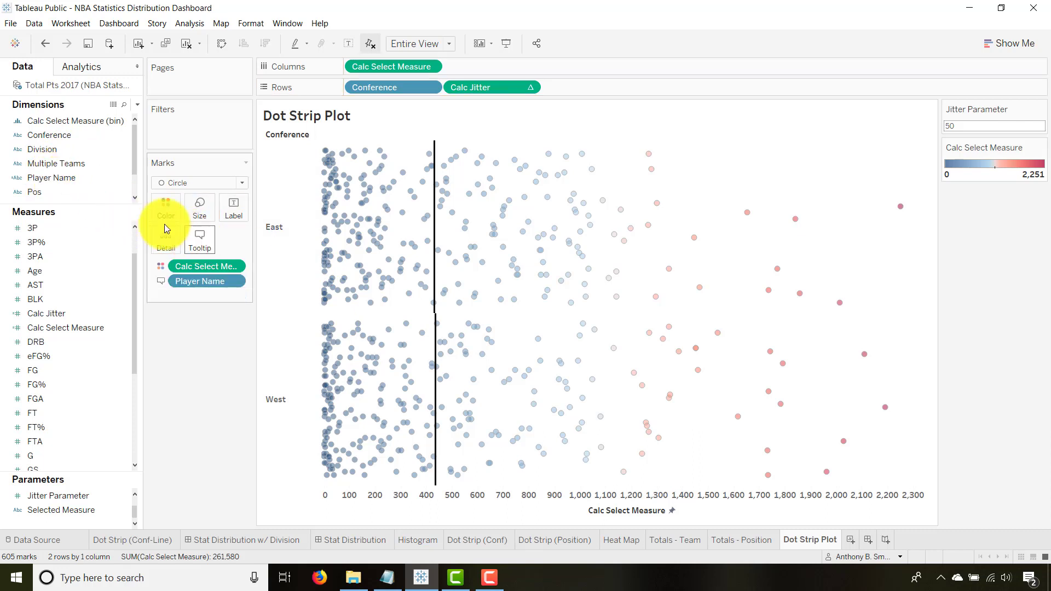
pyautogui.moveTo(44, 134); pyautogui.dragTo(199, 235)
pyautogui.scroll(-1, 46, 169)
pyautogui.moveTo(37, 163); pyautogui.dragTo(203, 237)
pyautogui.moveTo(61, 181); pyautogui.dragTo(202, 241)
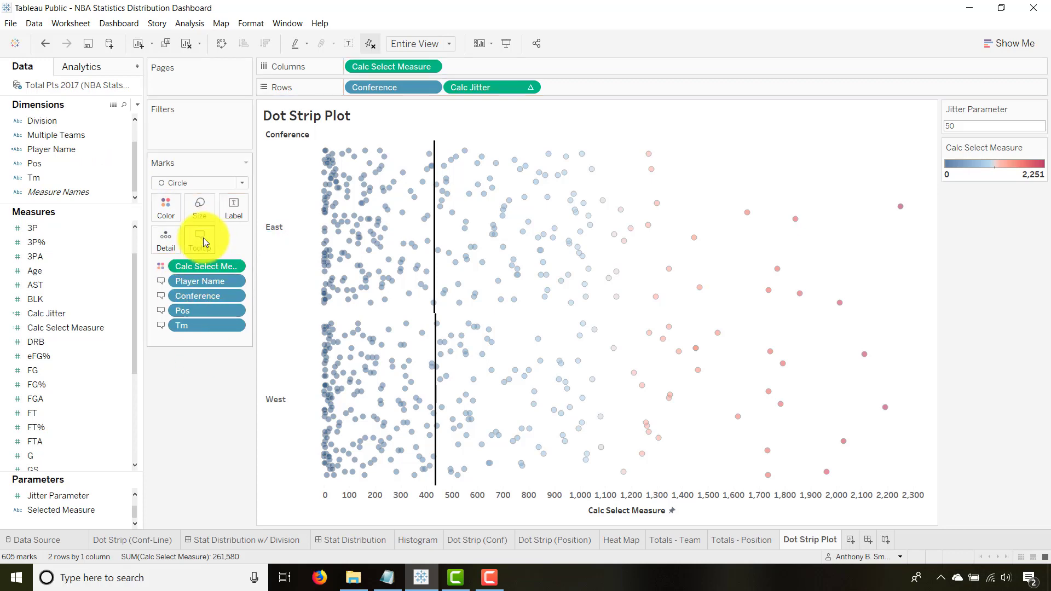
pyautogui.click(202, 238)
pyautogui.moveTo(569, 287); pyautogui.dragTo(321, 203)
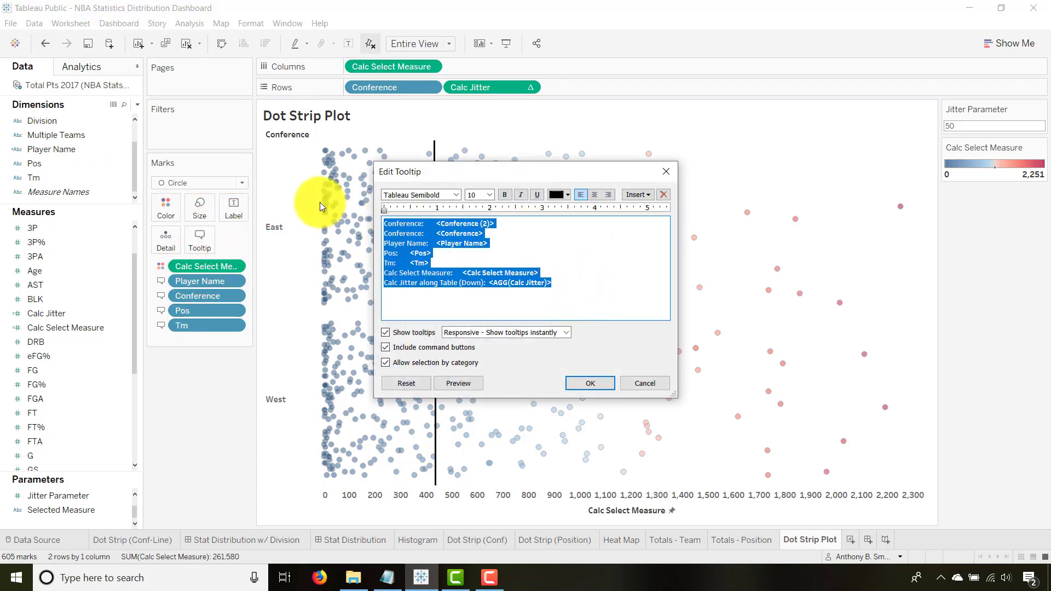
pyautogui.press('Delete')
pyautogui.hotkey('ctrl', 'v')
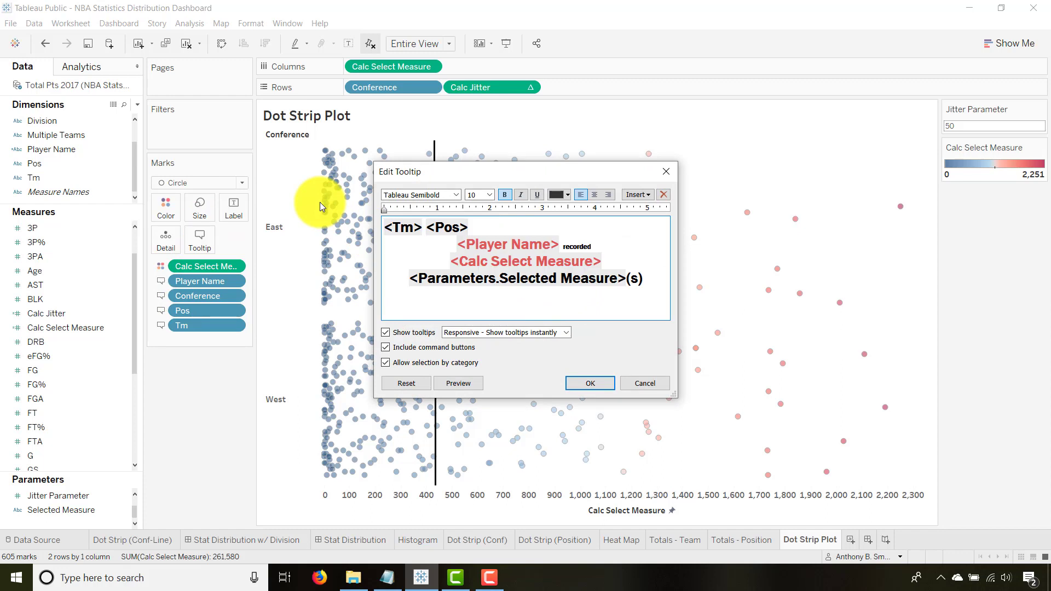
pyautogui.moveTo(471, 227); pyautogui.dragTo(378, 225)
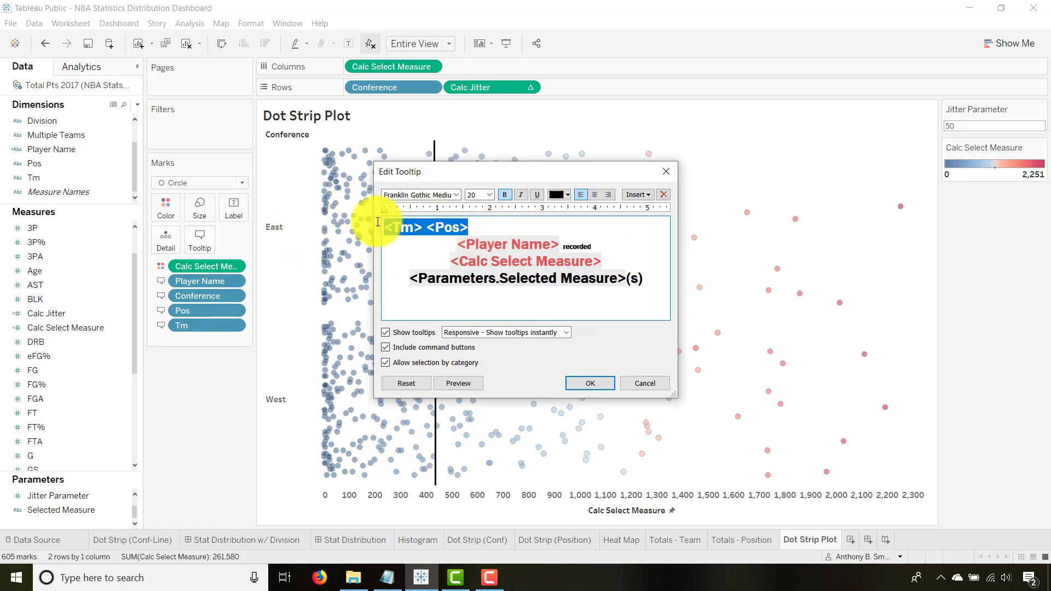
pyautogui.click(595, 195)
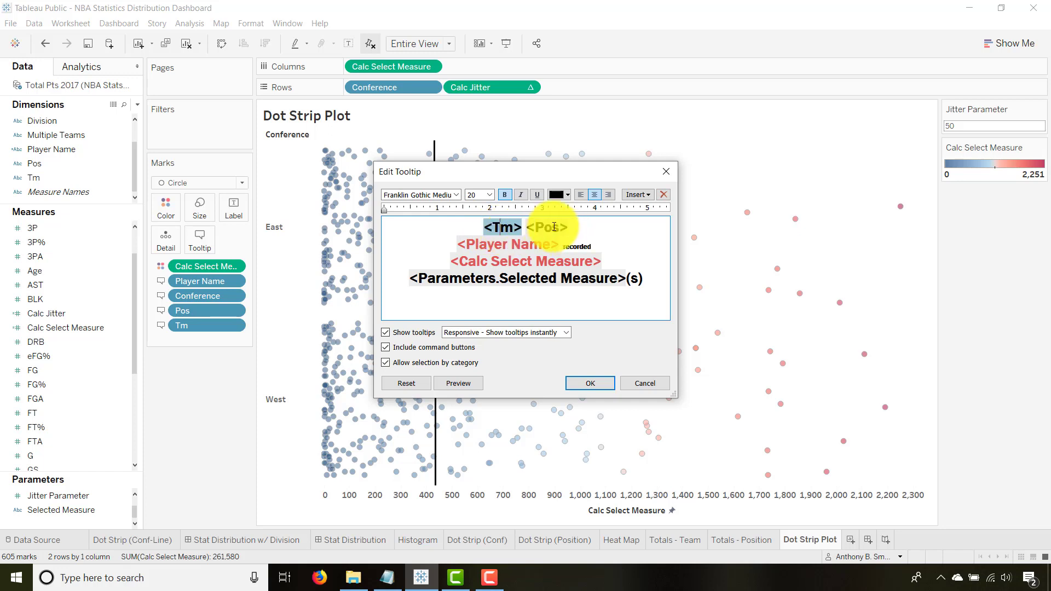
pyautogui.doubleClick(506, 244)
pyautogui.click(587, 242)
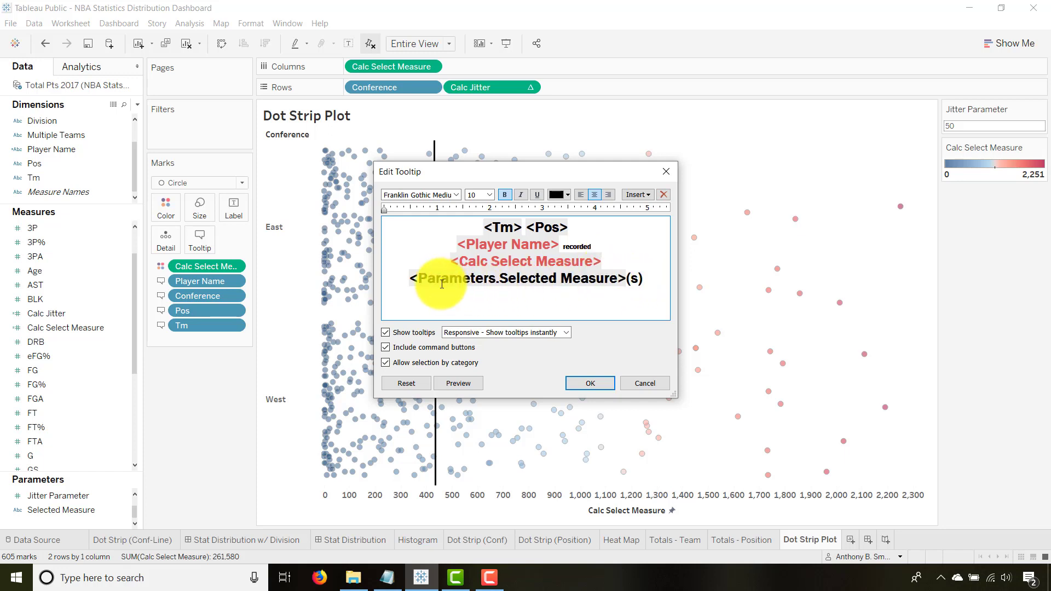
pyautogui.click(452, 387)
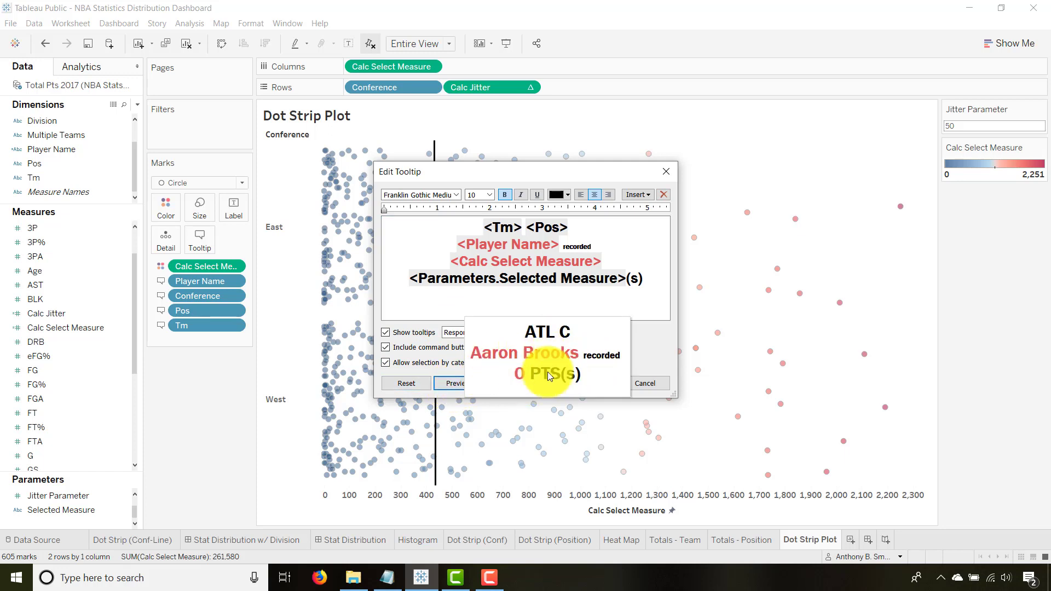
pyautogui.click(665, 170)
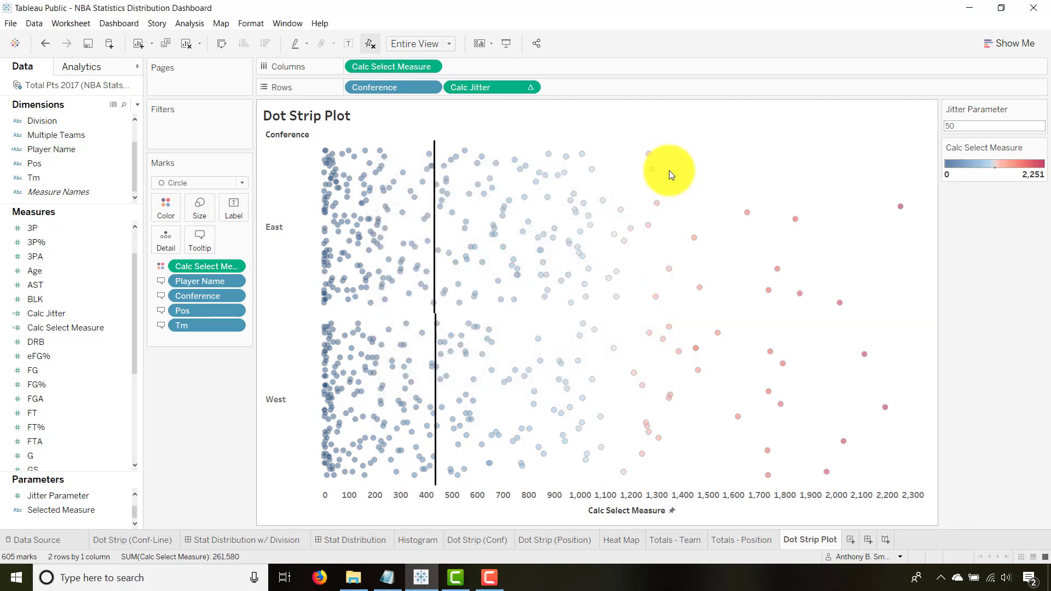
pyautogui.moveTo(651, 174)
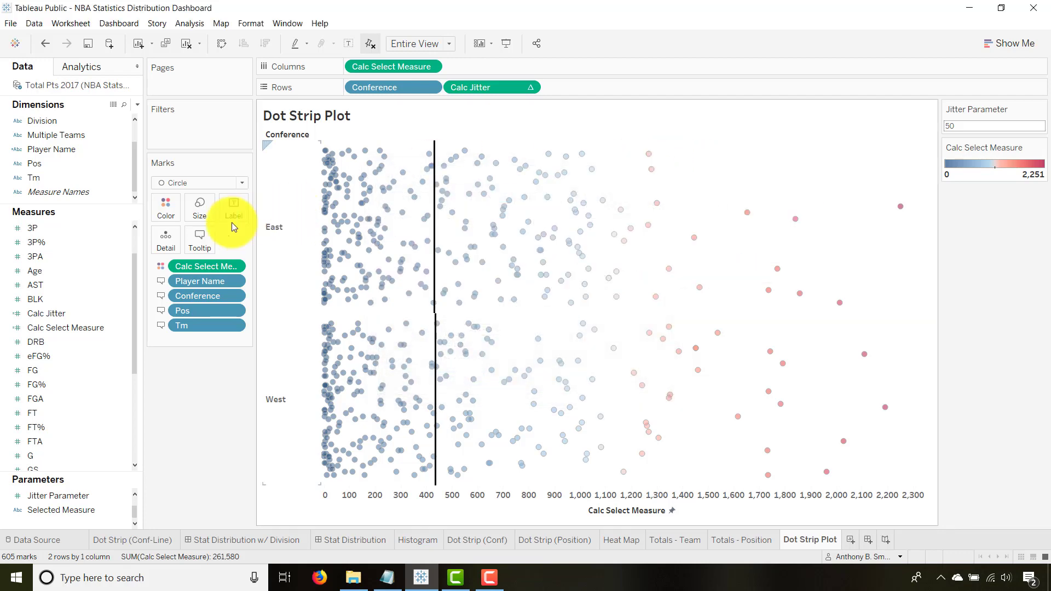
# - Replace the default tooltip text with the copied custom tooltip, centre its <Tm> <Pos> line and apply it
pyautogui.click(200, 241)
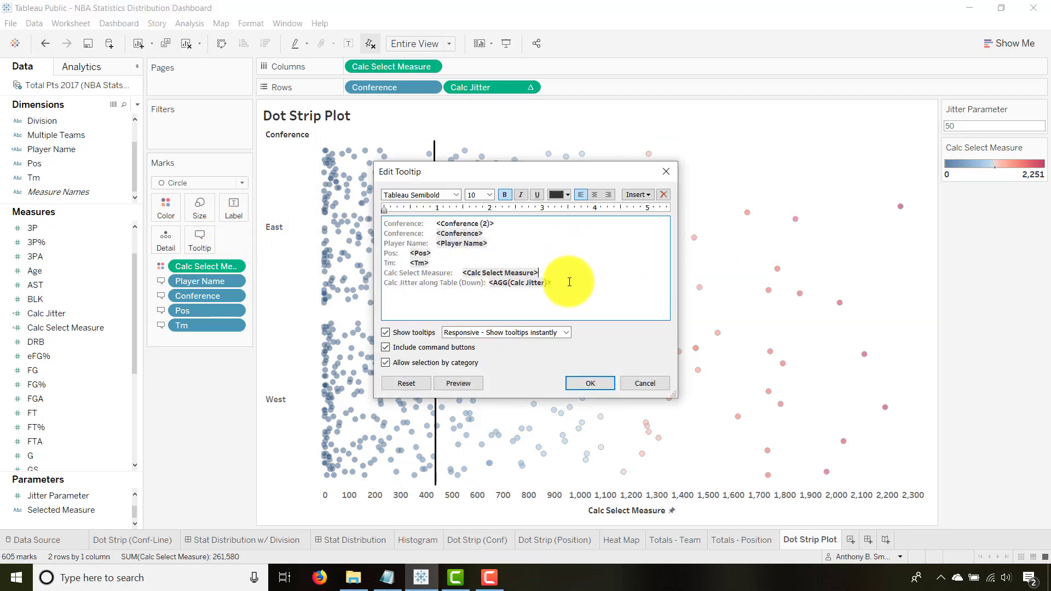
pyautogui.moveTo(564, 279); pyautogui.dragTo(363, 214)
pyautogui.press('Delete')
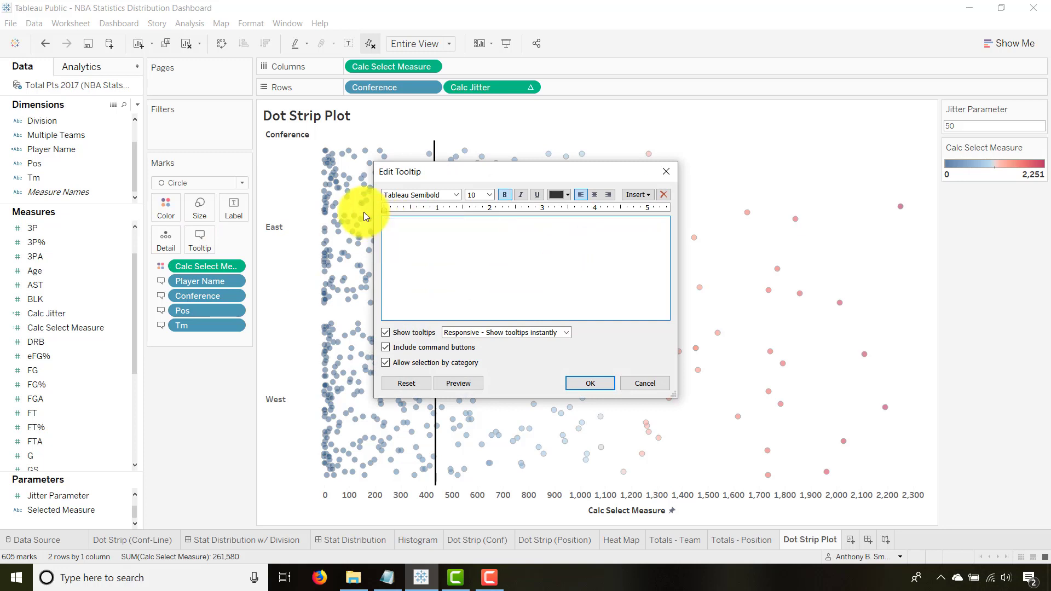
pyautogui.write('<Tm> <Pos> <Player Name> recorded <Calc Select Measure> <Parameters.Selected Measure>(s)')
pyautogui.moveTo(473, 229); pyautogui.dragTo(383, 228)
pyautogui.click(594, 195)
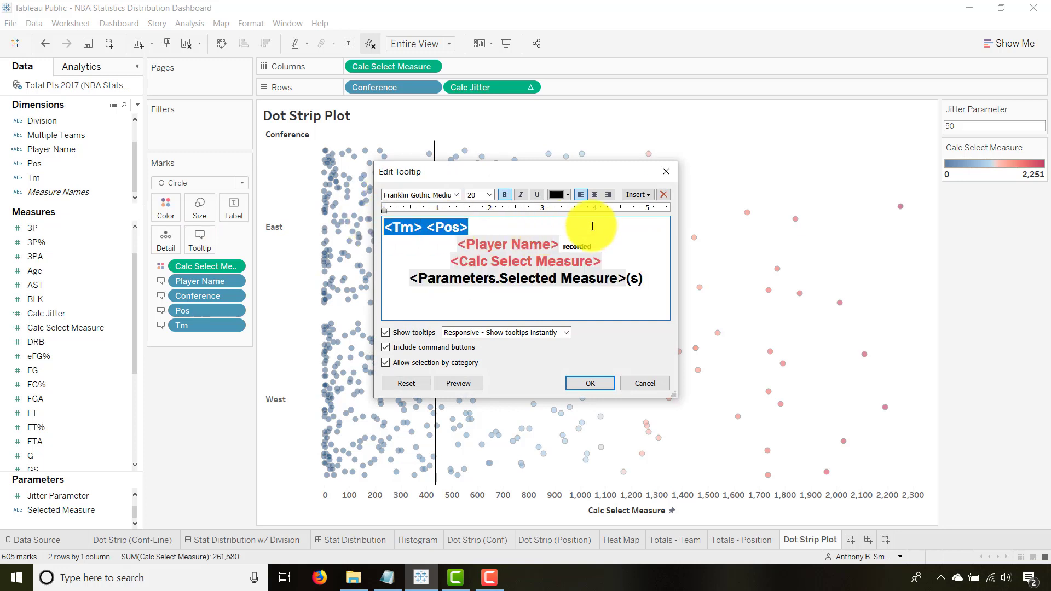
pyautogui.click(433, 254)
pyautogui.click(581, 386)
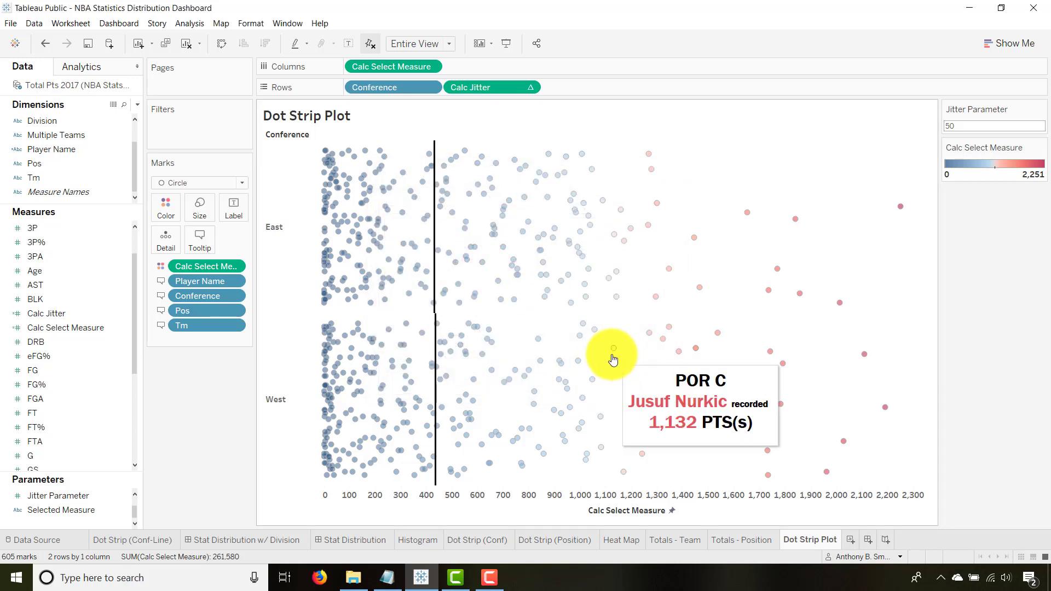
pyautogui.moveTo(900, 212)
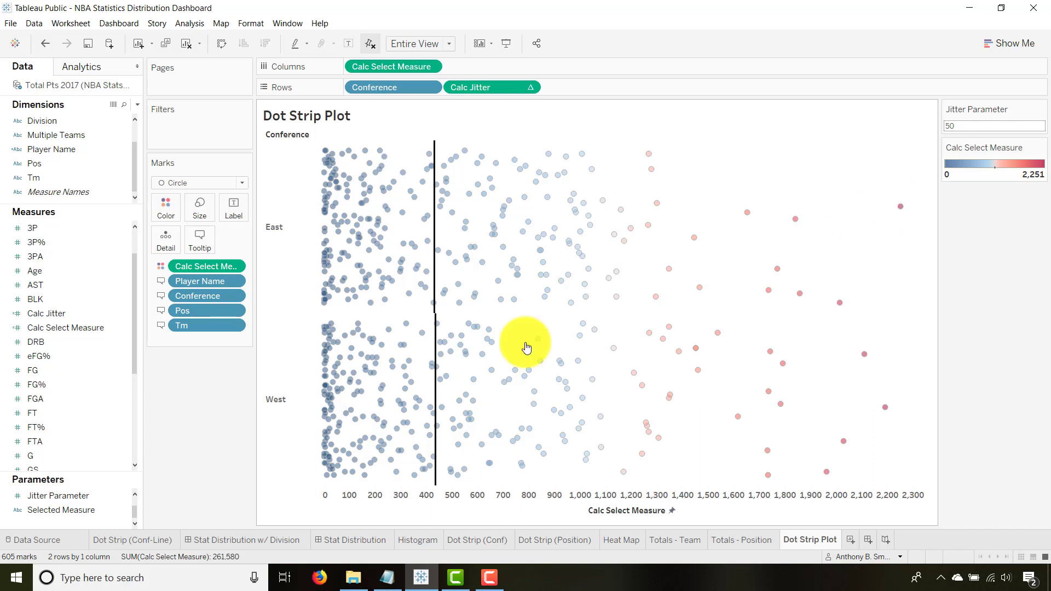
# - Show the control for the Selected Measure parameter on the sheet
pyautogui.click(77, 513)
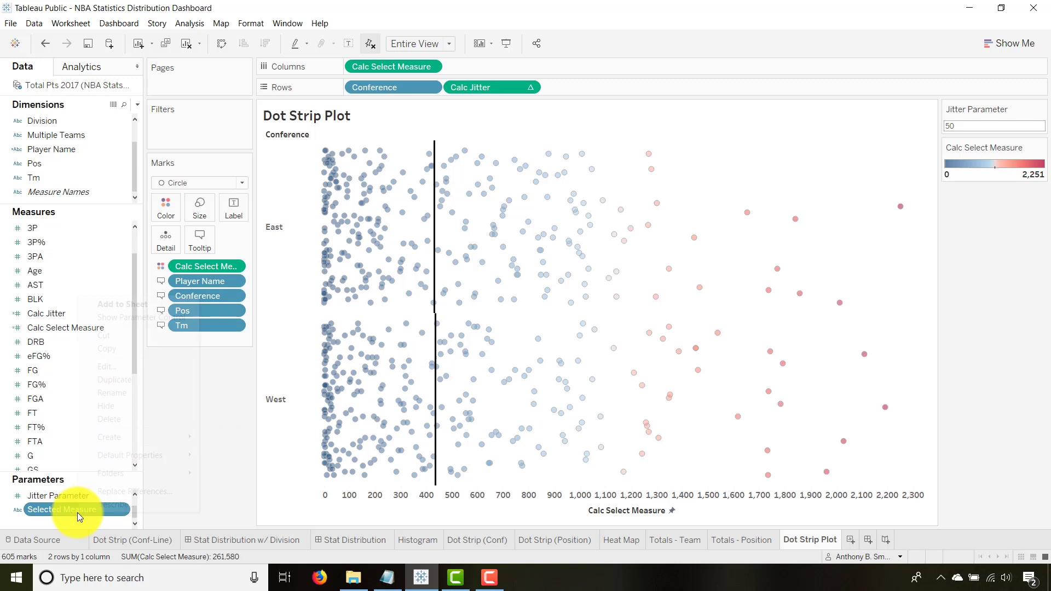
pyautogui.rightClick(77, 513)
pyautogui.click(115, 319)
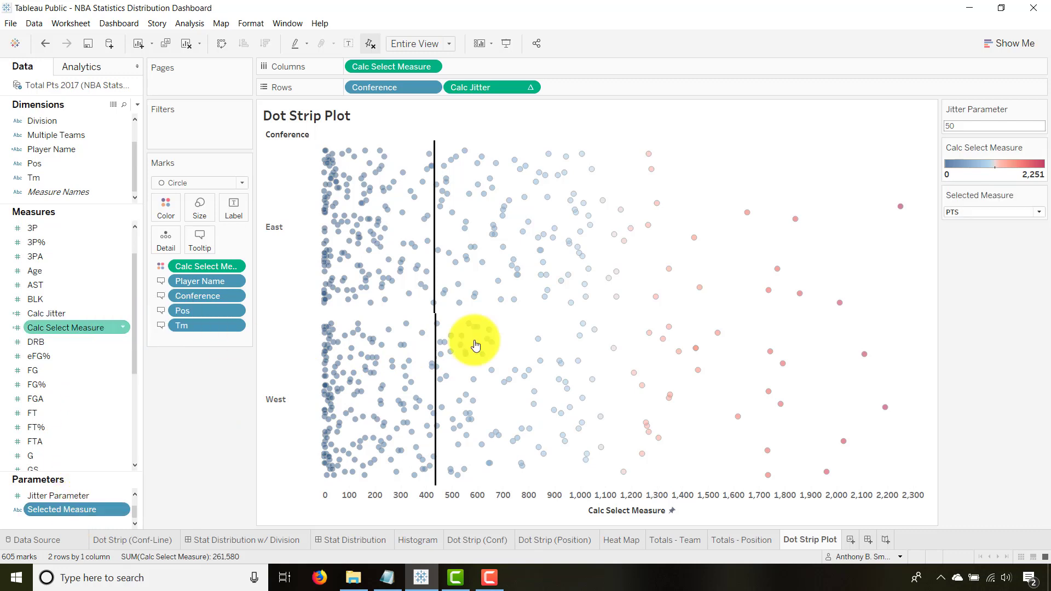
# - Test the plot by switching Selected Measure through AST, BLK, DRB and STL, and leave it on 3P
pyautogui.click(1040, 221)
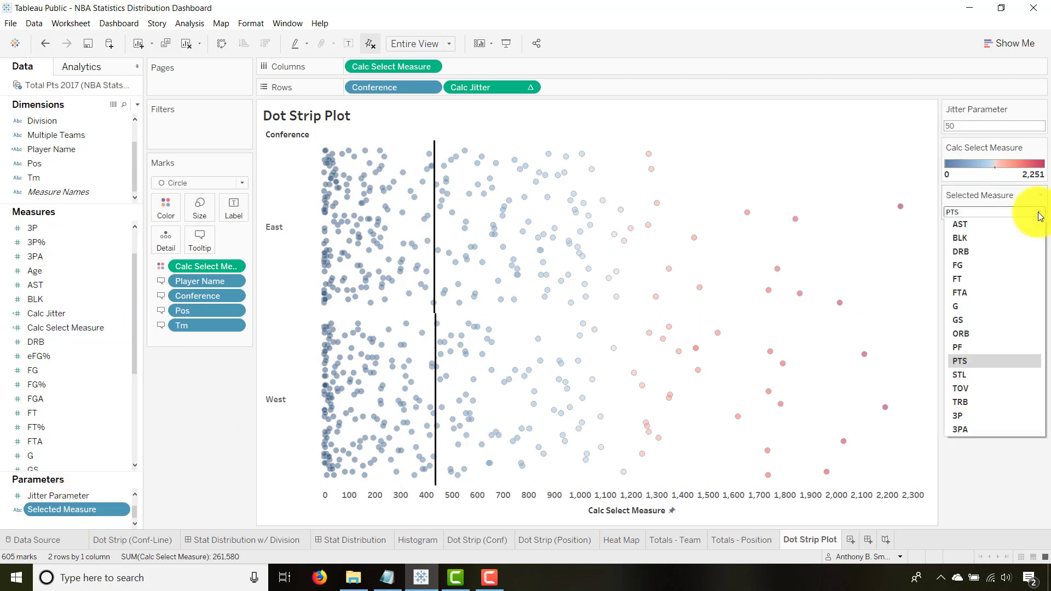
pyautogui.click(979, 228)
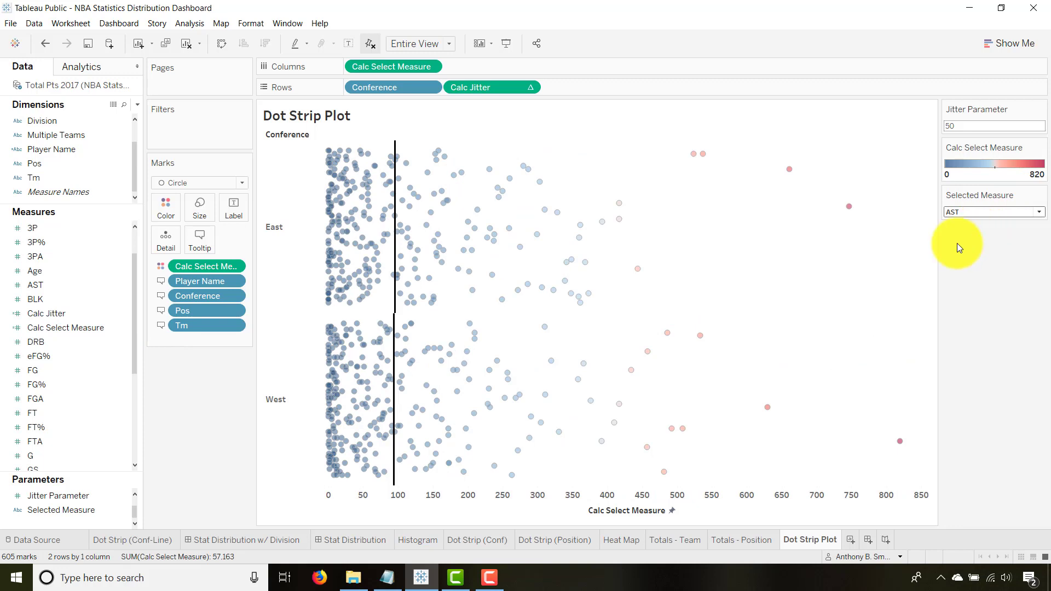
pyautogui.click(1036, 214)
pyautogui.click(1008, 235)
pyautogui.click(1034, 218)
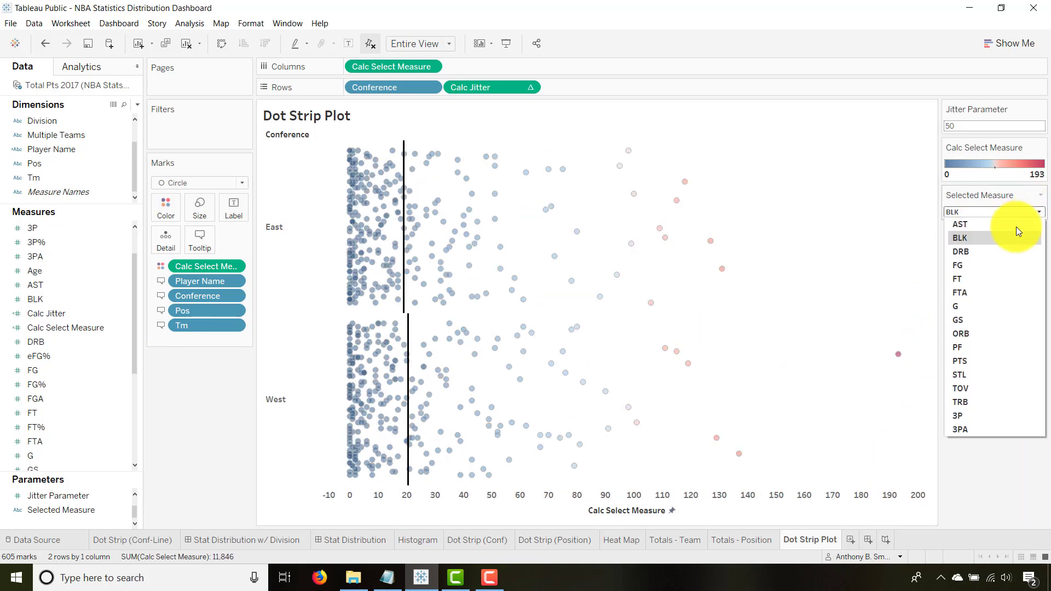
pyautogui.click(1000, 248)
pyautogui.click(1038, 215)
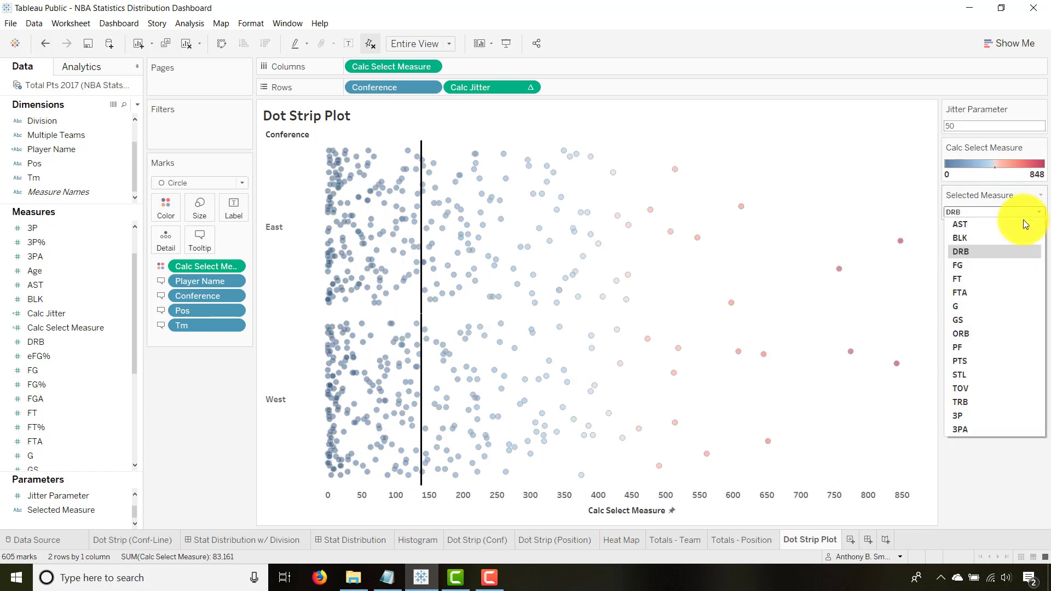
pyautogui.click(961, 375)
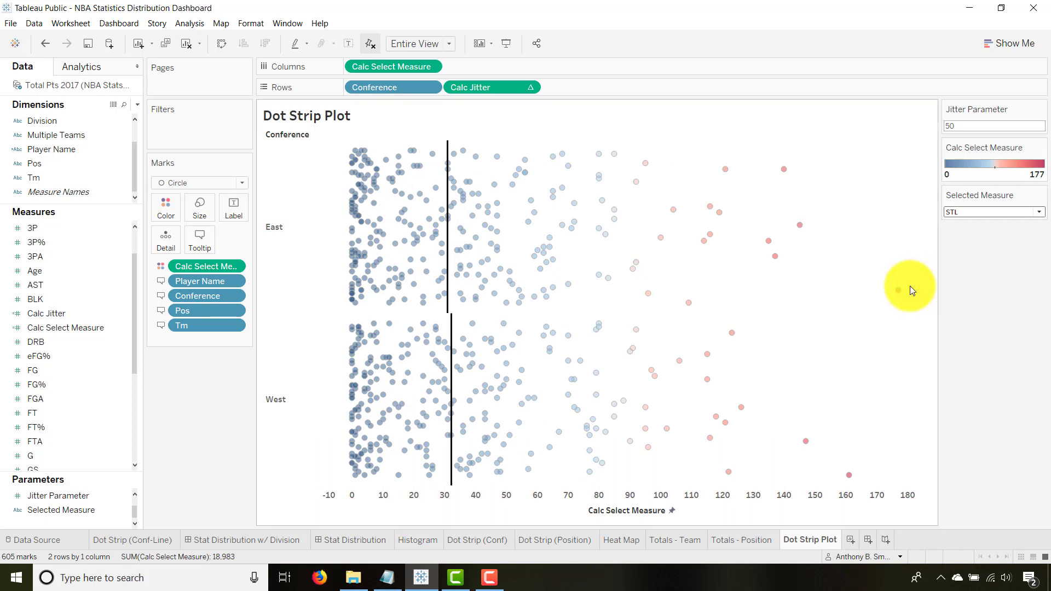
pyautogui.moveTo(898, 290)
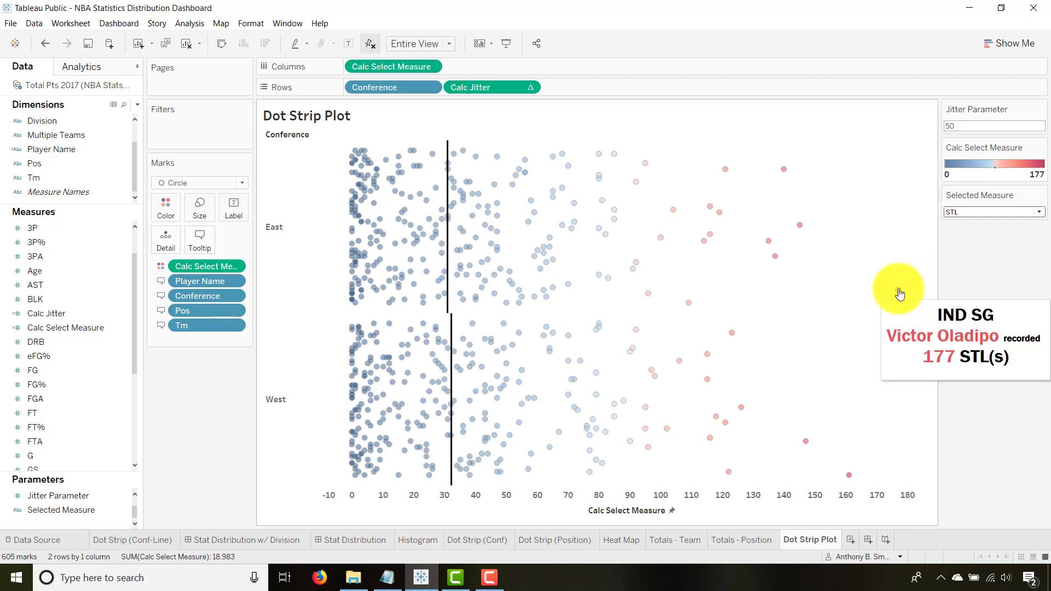
pyautogui.click(1038, 213)
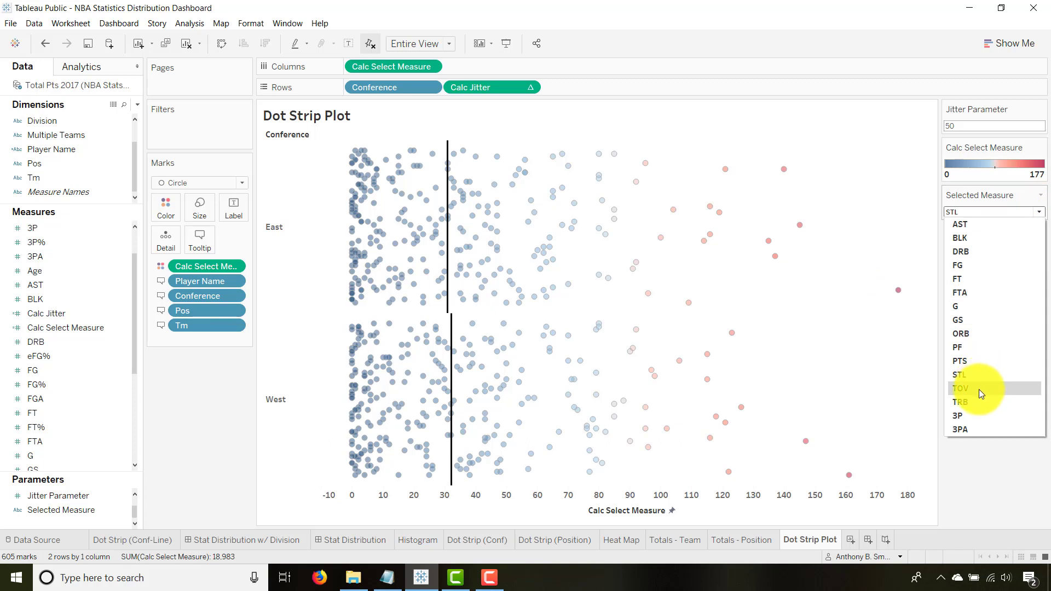
pyautogui.press('Escape')
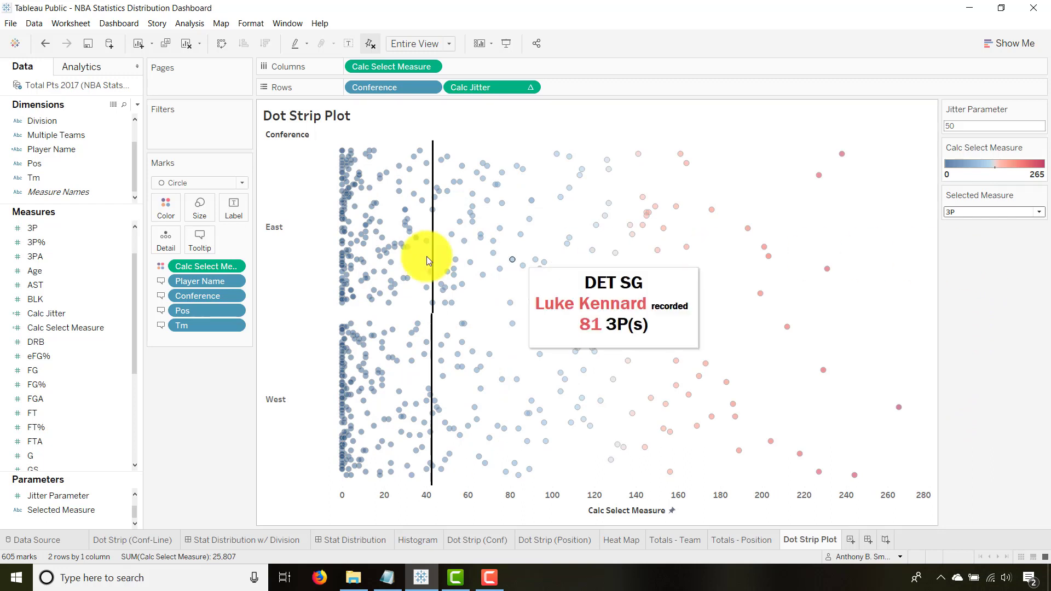
# - Replace Conference with Tm in the rows to break the dot strip plot down by team
pyautogui.moveTo(360, 87); pyautogui.dragTo(191, 395)
pyautogui.moveTo(34, 177); pyautogui.dragTo(474, 86)
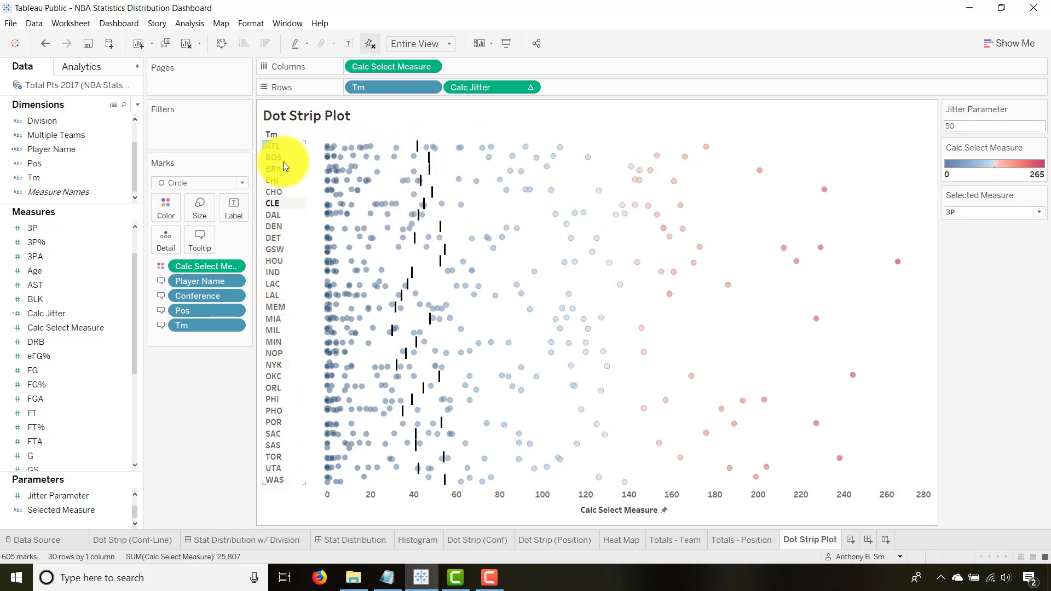
pyautogui.moveTo(482, 116); pyautogui.dragTo(194, 109)
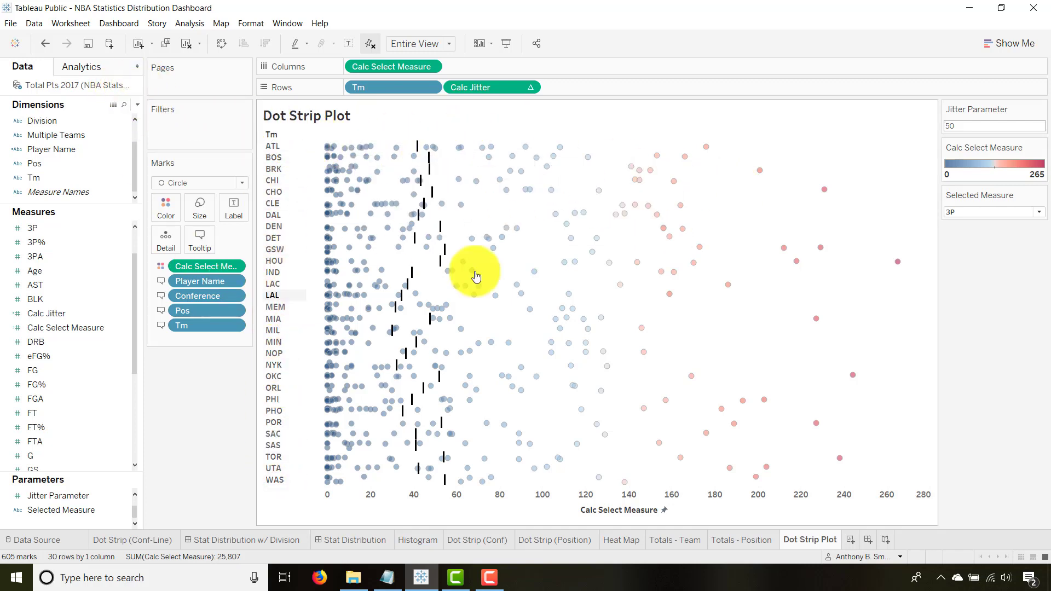
# - Shade alternating team rows by raising the row banding's band size one notch
pyautogui.rightClick(808, 161)
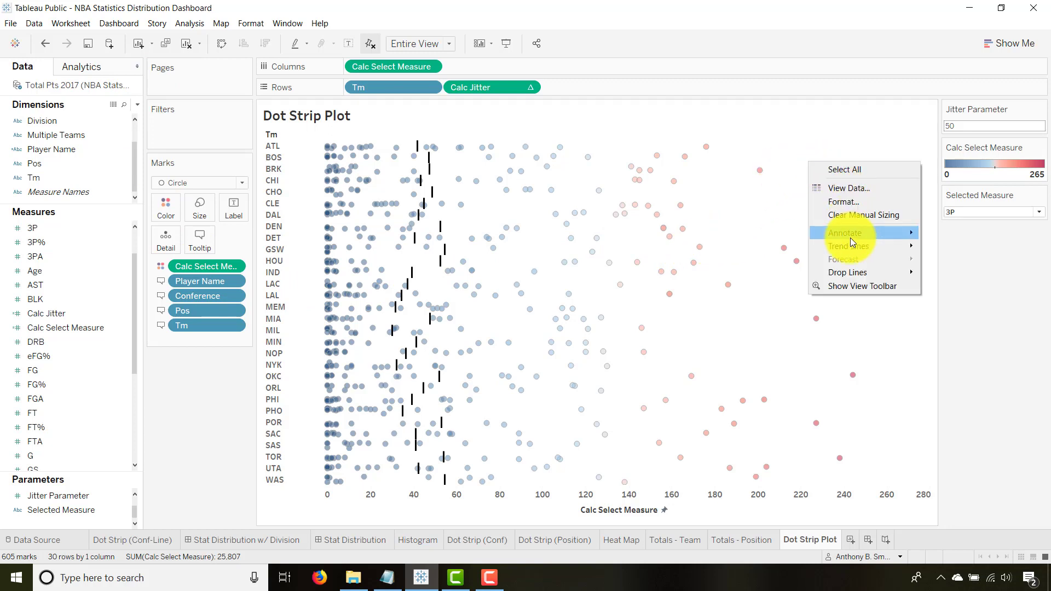
pyautogui.click(841, 200)
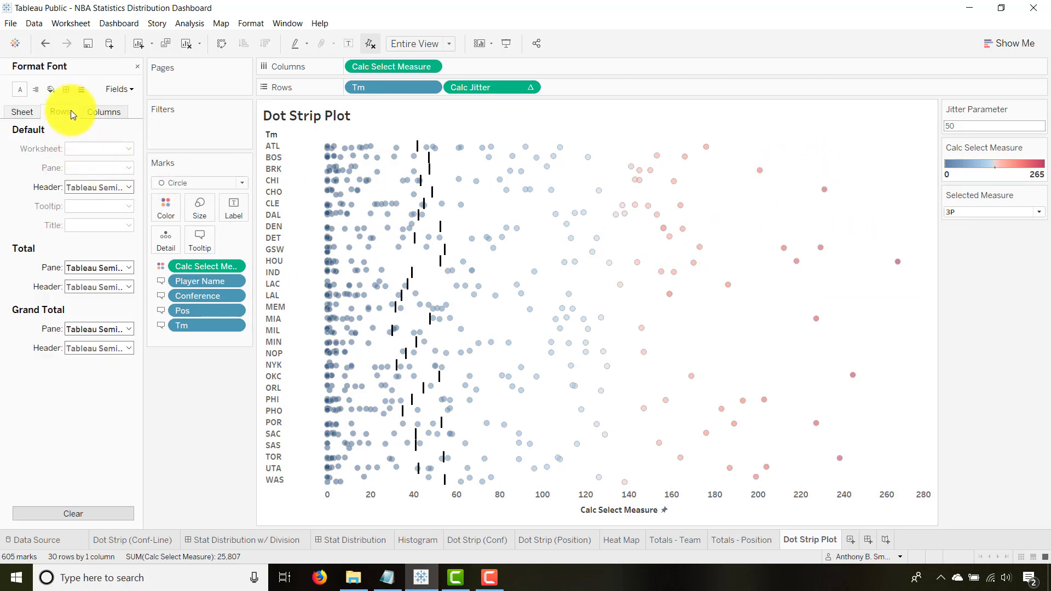
pyautogui.click(53, 89)
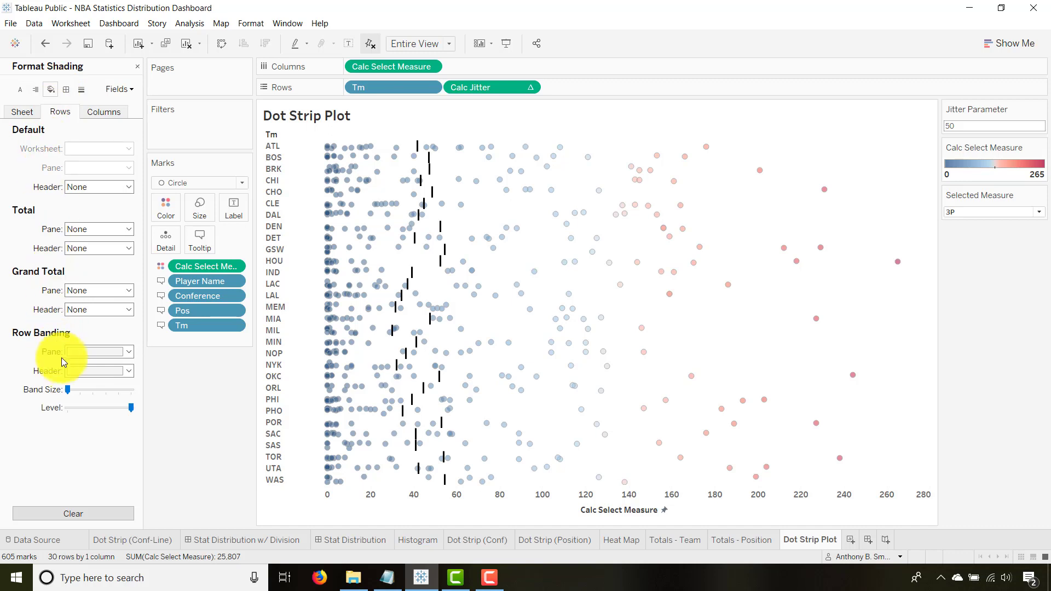
pyautogui.click(76, 387)
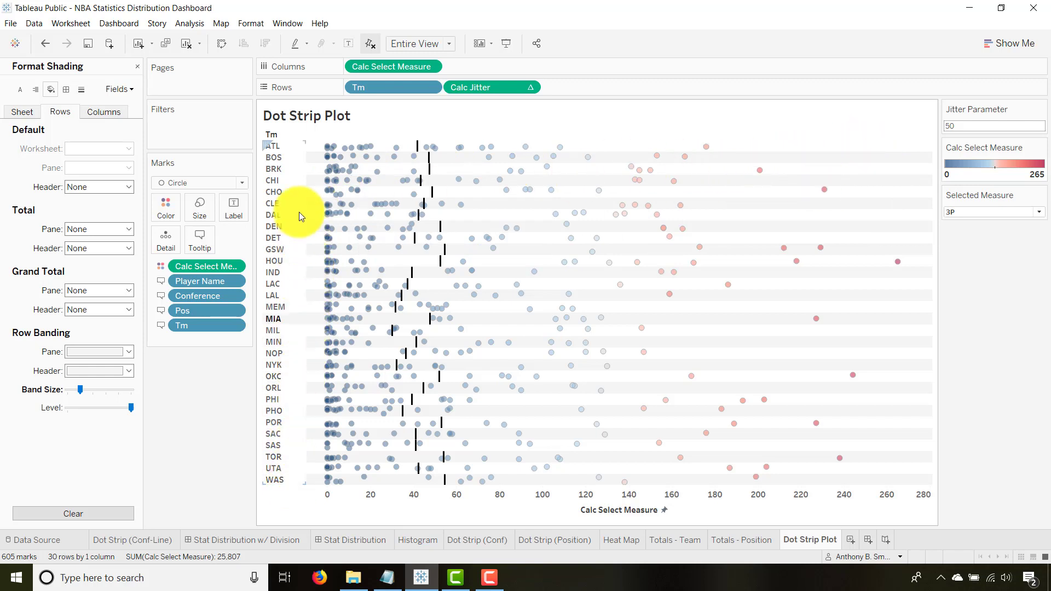
pyautogui.click(300, 183)
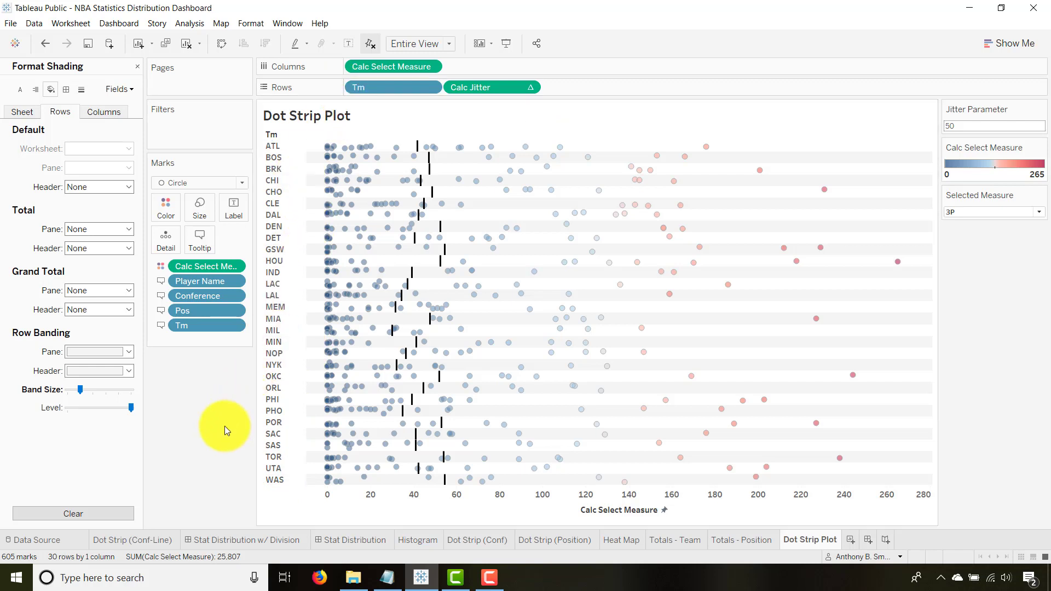
# - Undo the row banding and the switch to teams, back to Conference in the rows
pyautogui.hotkey('ctrl', 'z')
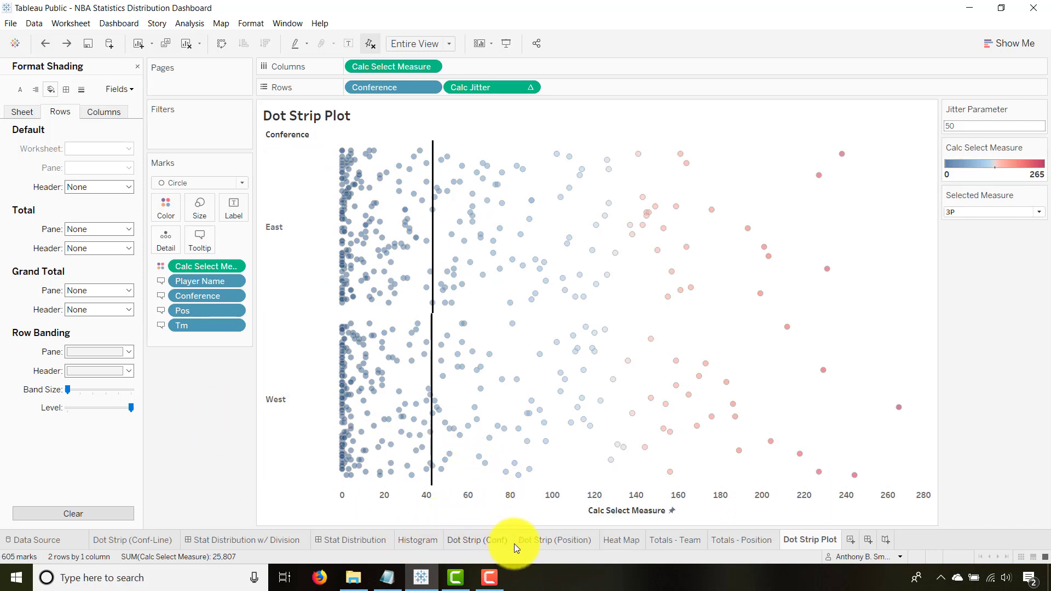
# - Open the Stat Distribution dashboard to examine its dot strip plots and close the shading format options
pyautogui.click(347, 539)
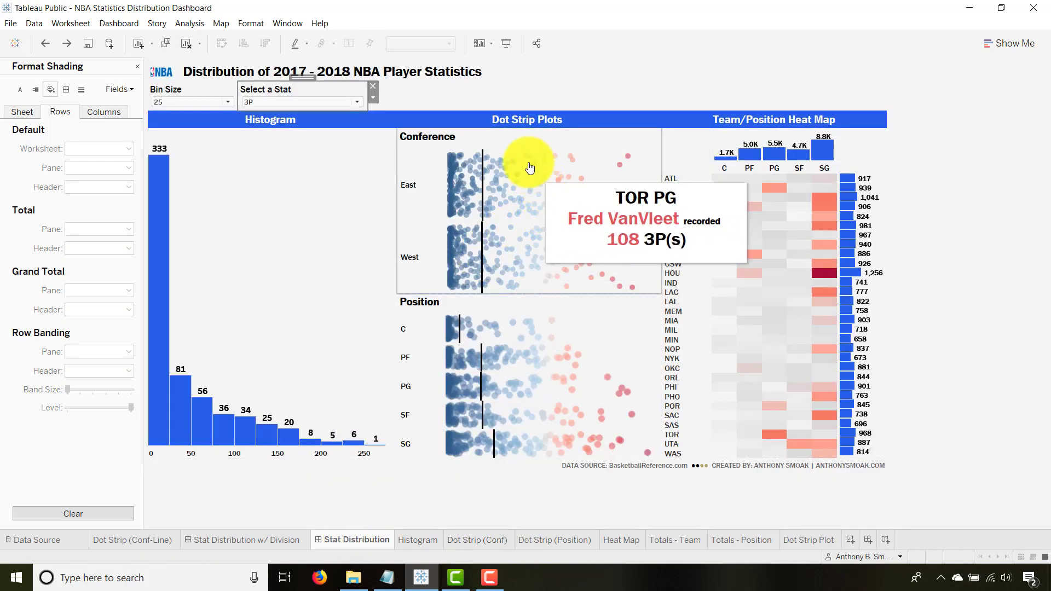
pyautogui.click(218, 205)
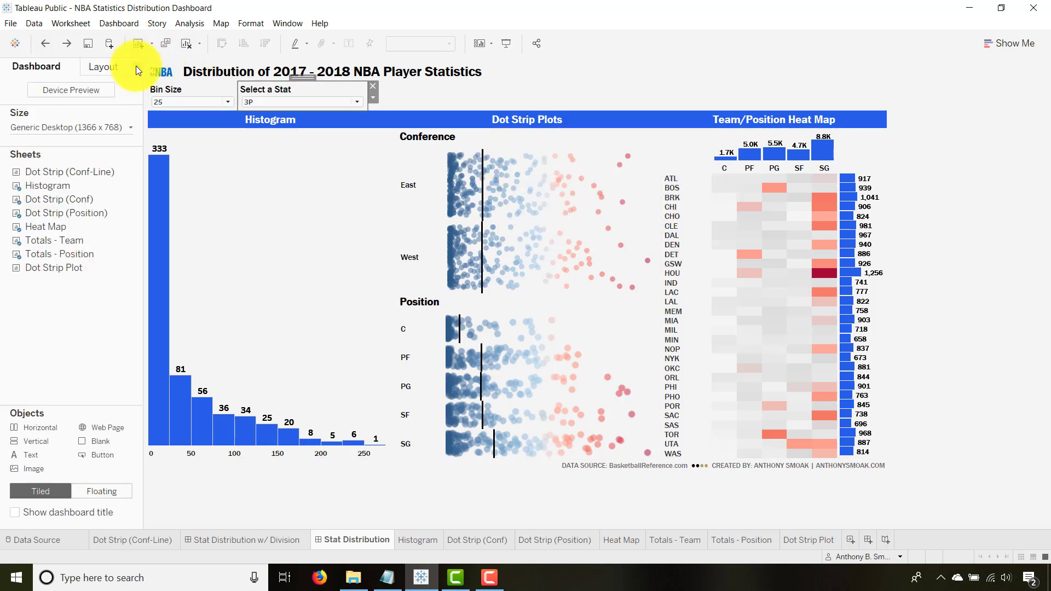